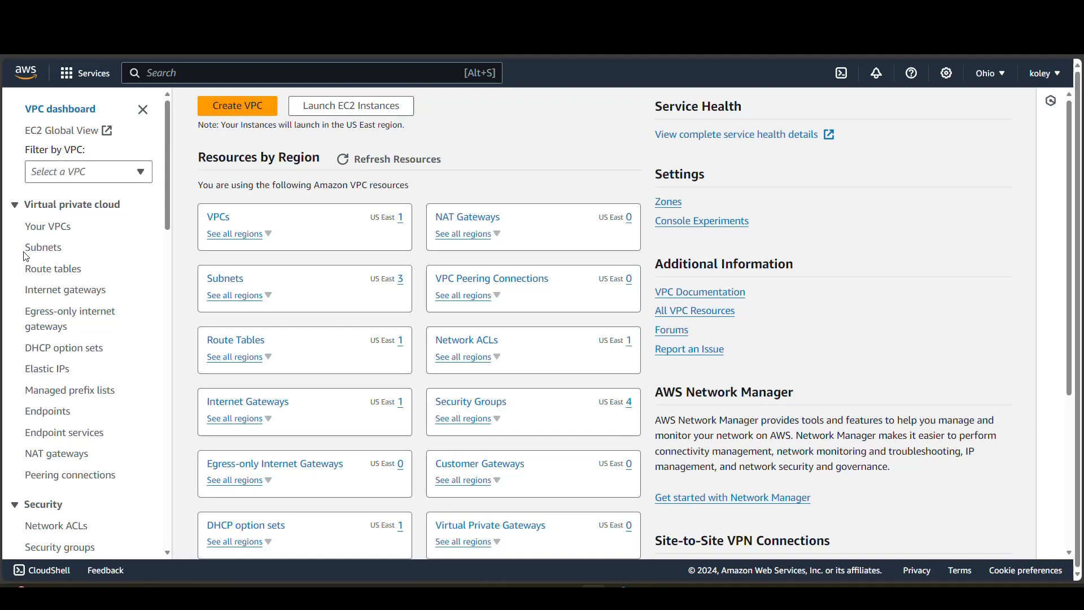
Start a new VPC from the VPC list and set its name tag to MyVPC.
left_click(43, 229)
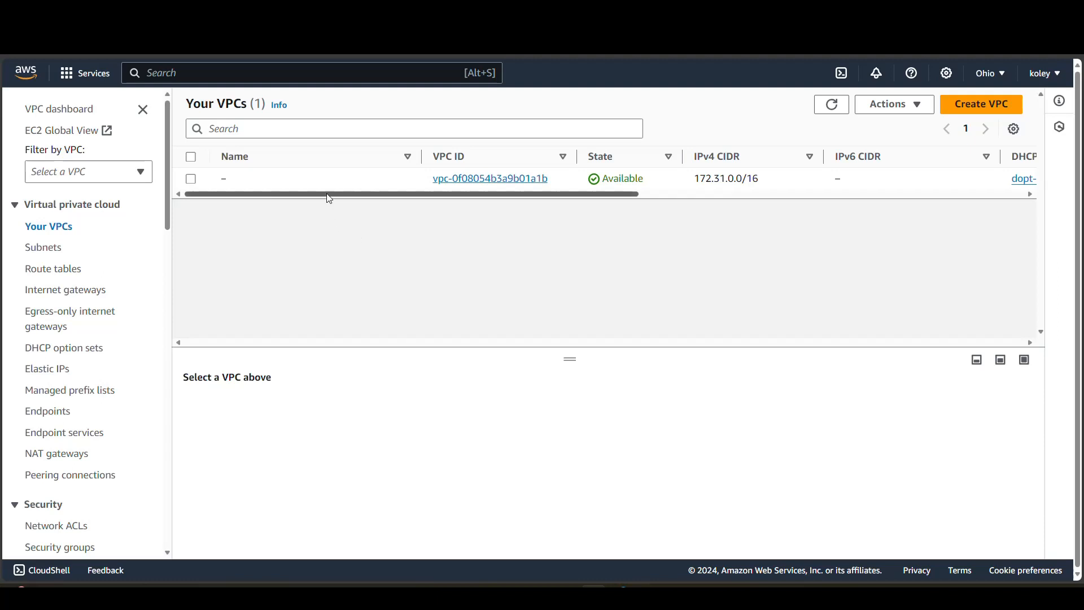
left_click_drag(329, 198, 293, 199)
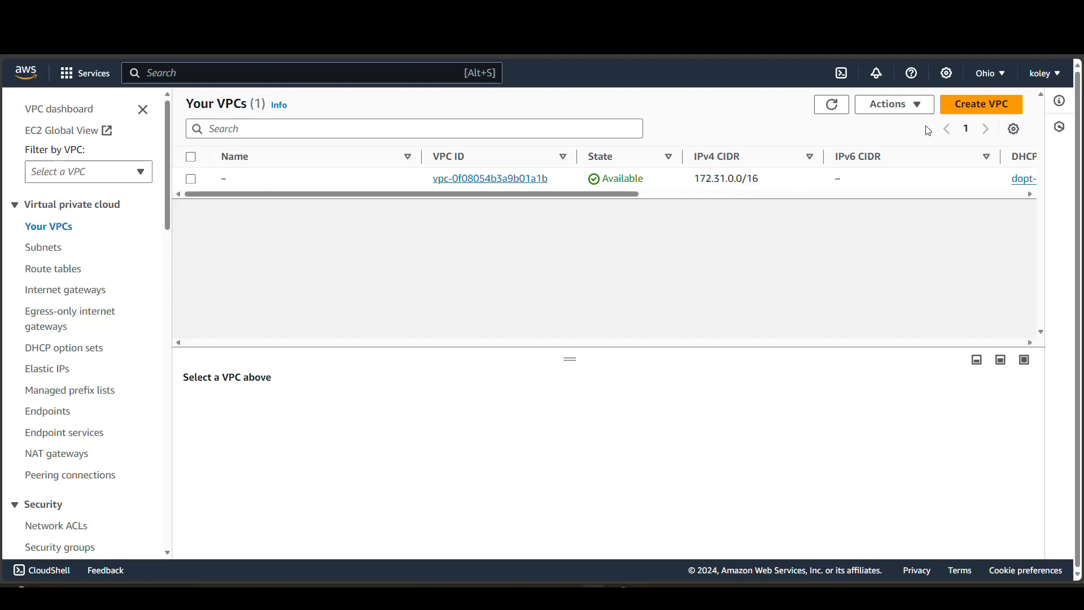
left_click(985, 110)
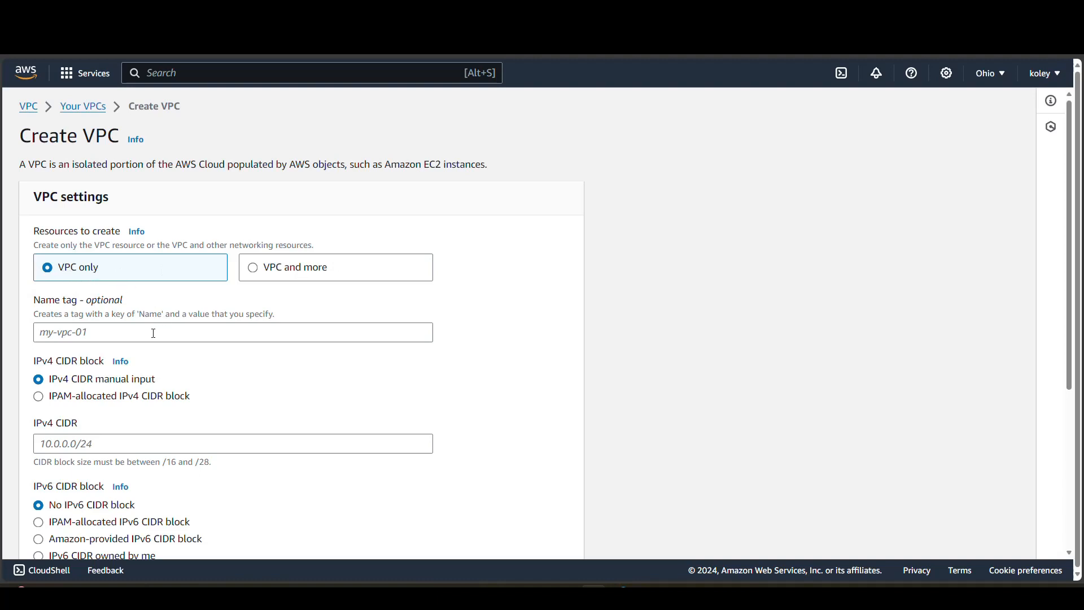
left_click(117, 328)
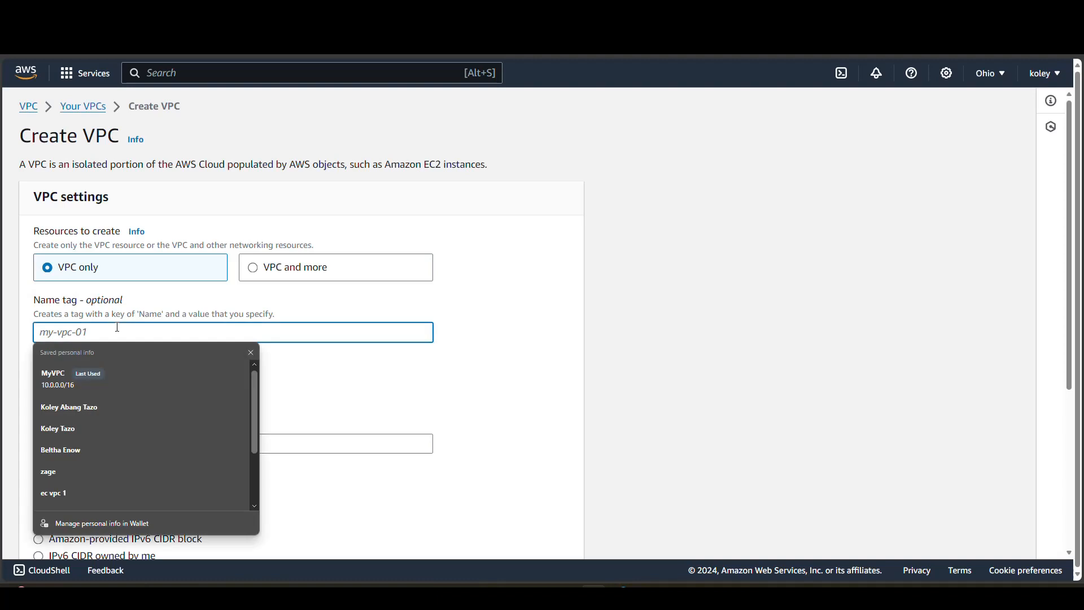
type("MY")
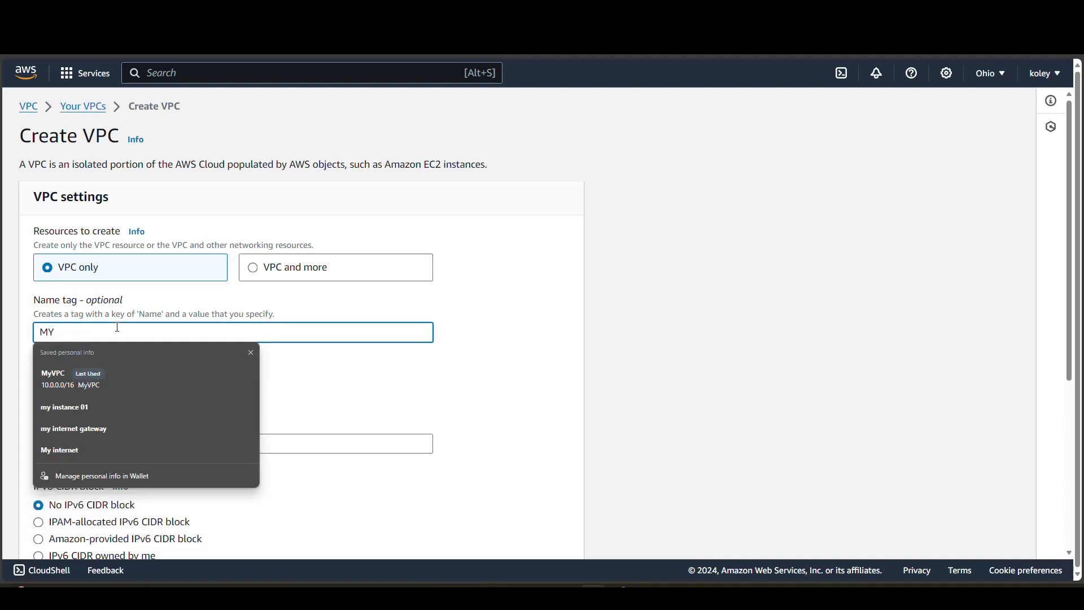
key("BackSpace")
type("yVPC")
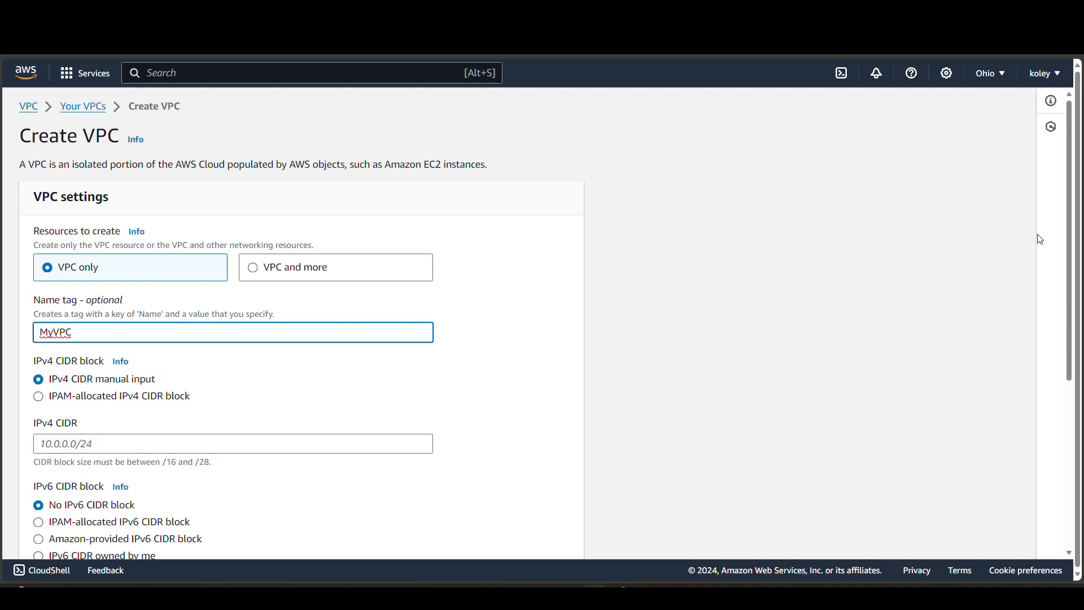
Set the VPC's IPv4 CIDR to 10.0.0.0/16 and create the VPC.
left_click_drag(1067, 186, 1076, 251)
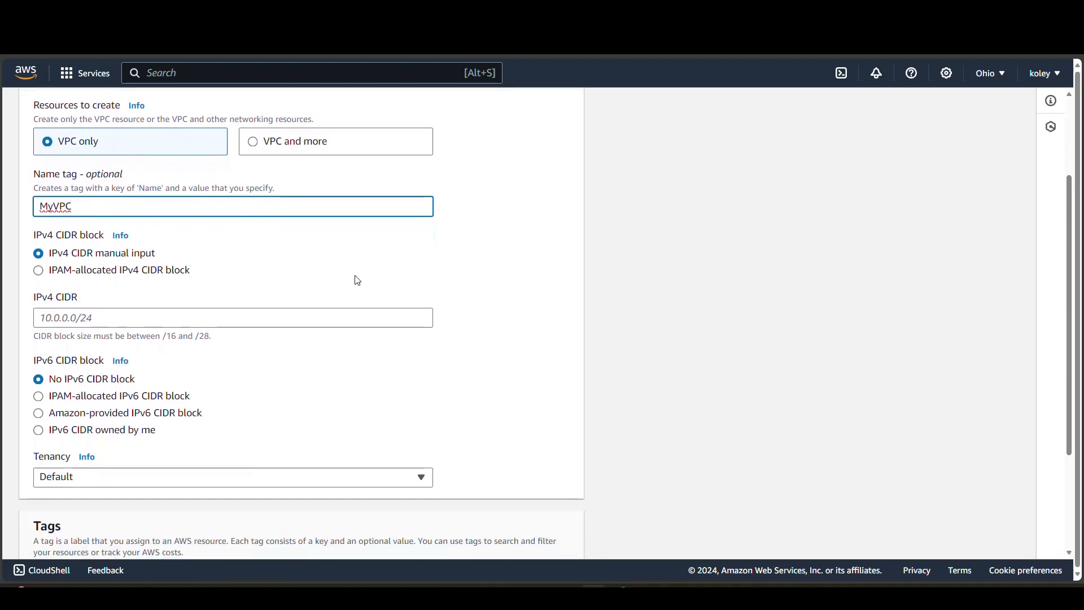
left_click(112, 317)
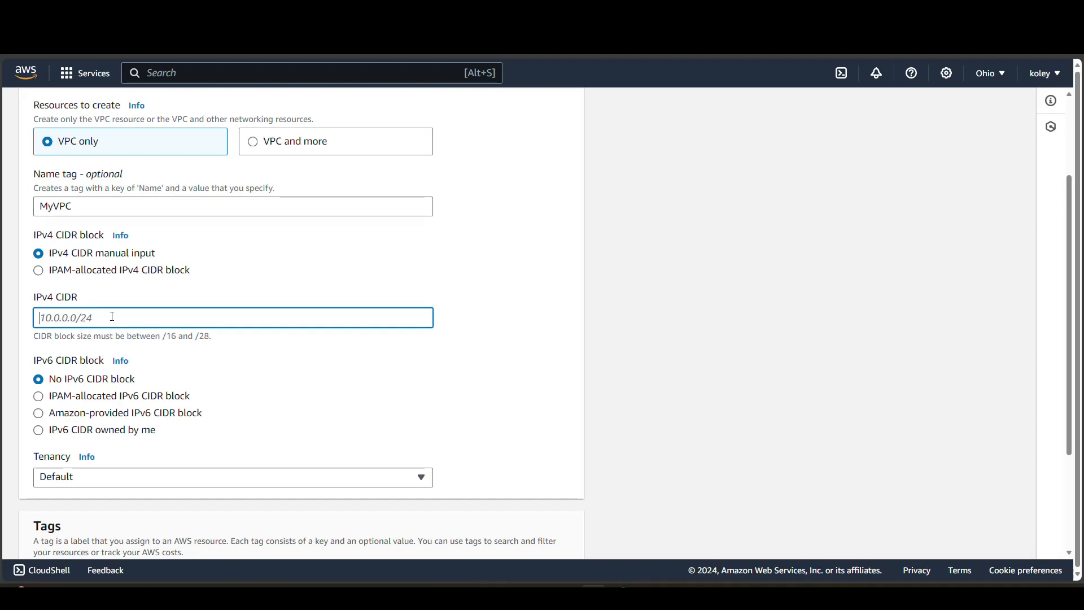
type("10.0.0.0/16")
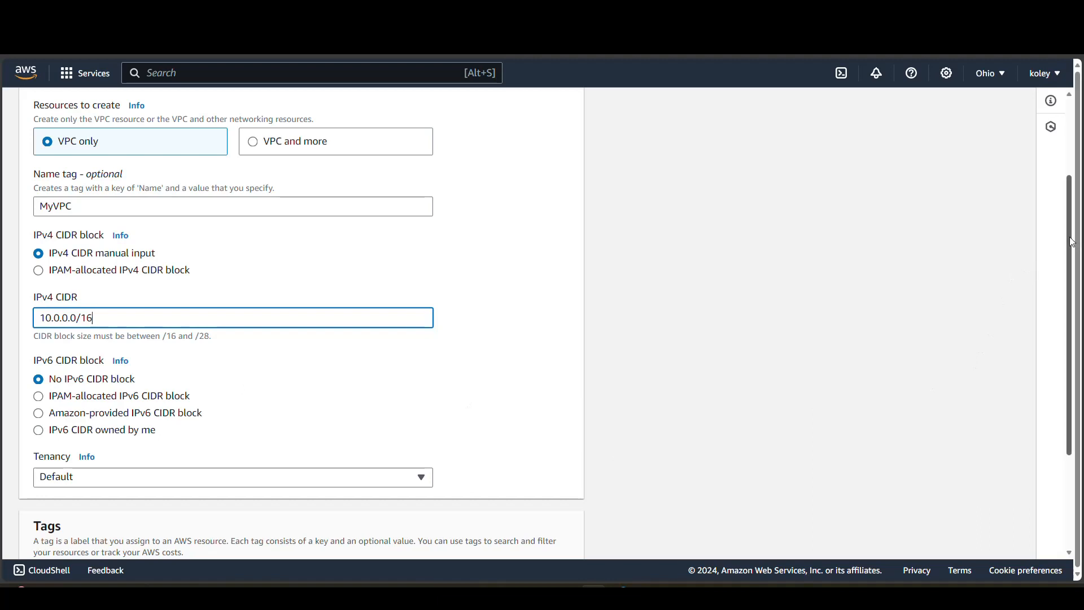
left_click_drag(1078, 252, 1081, 343)
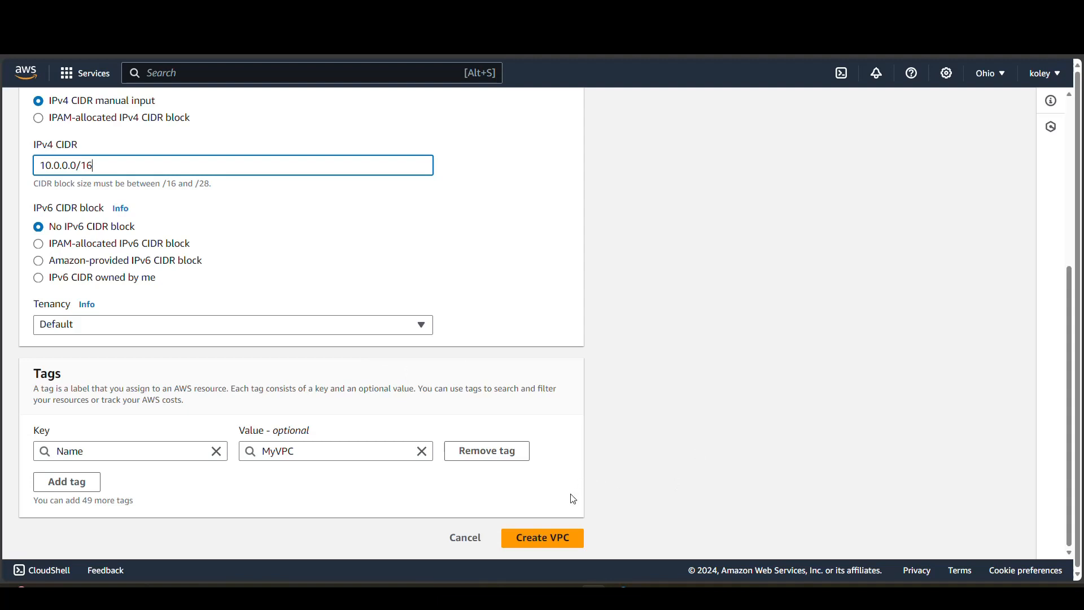
left_click(548, 545)
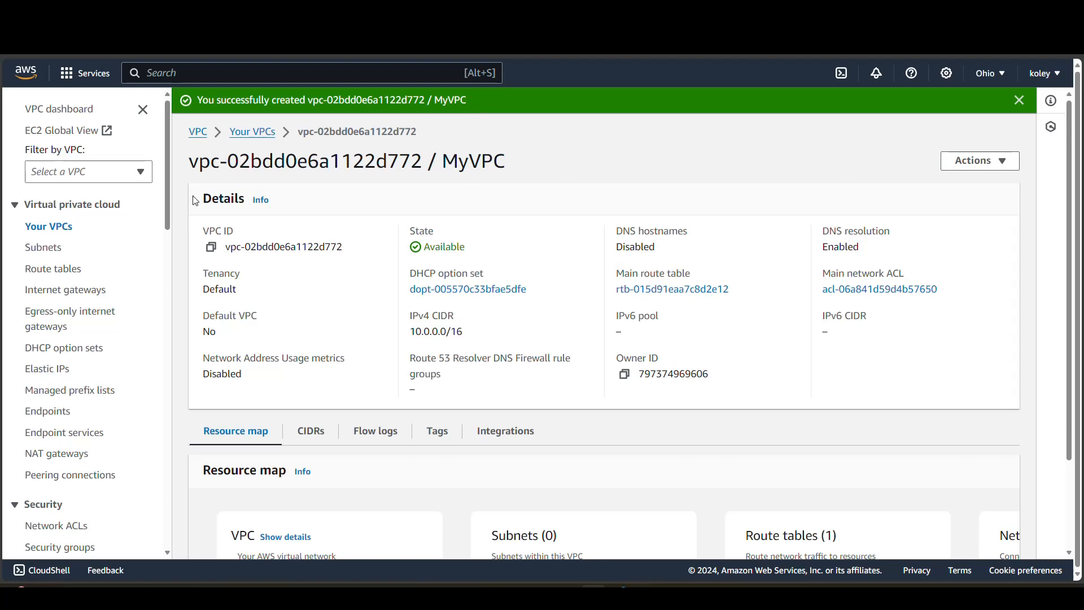
Open the subnet list, select PublicSubnet2a and reload the page.
left_click(39, 251)
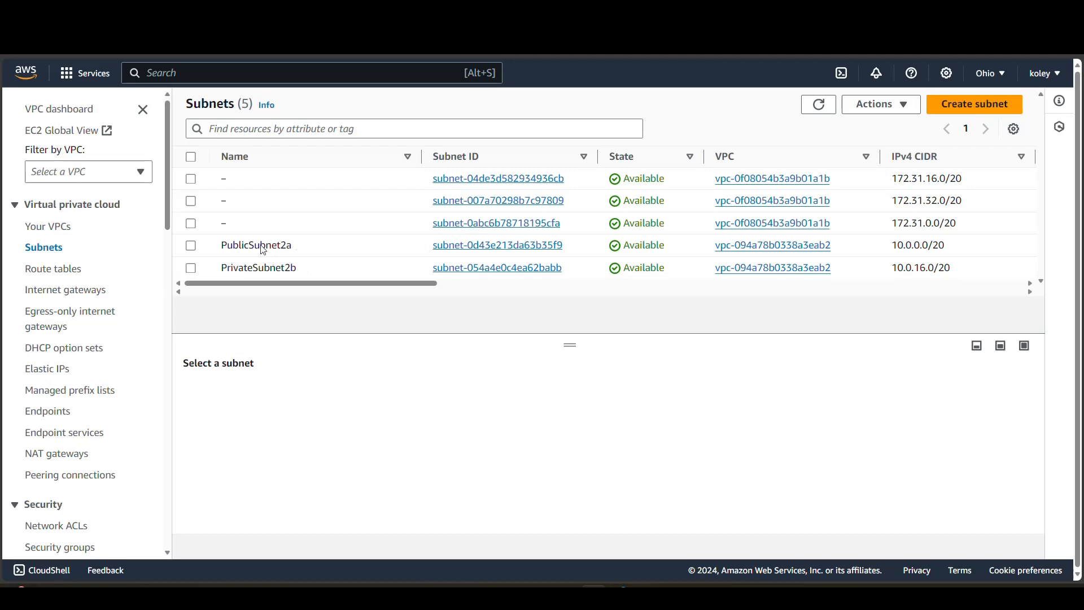
left_click(192, 245)
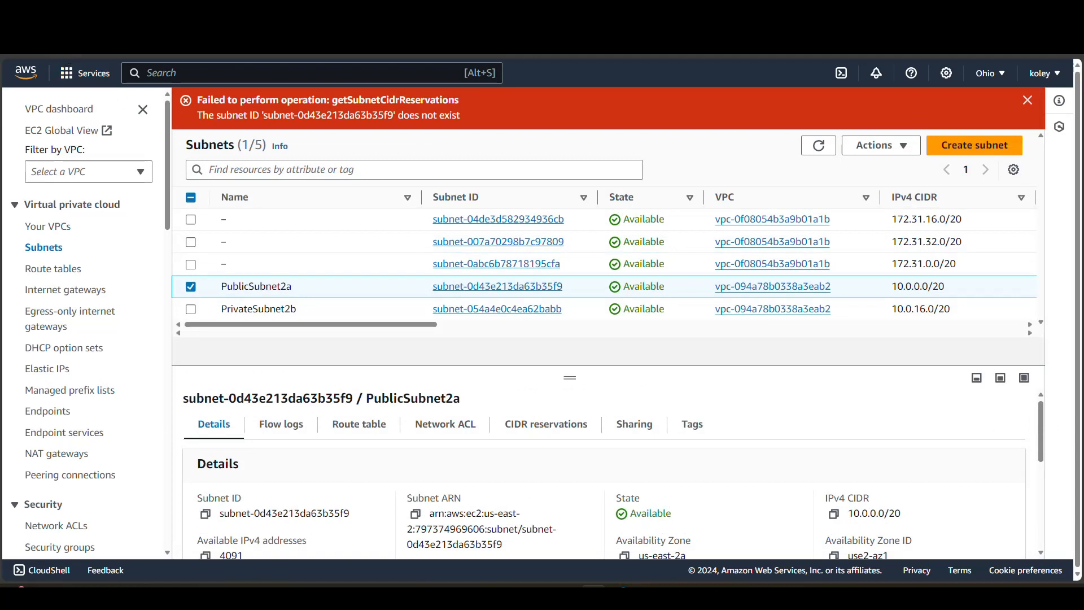
key("F5")
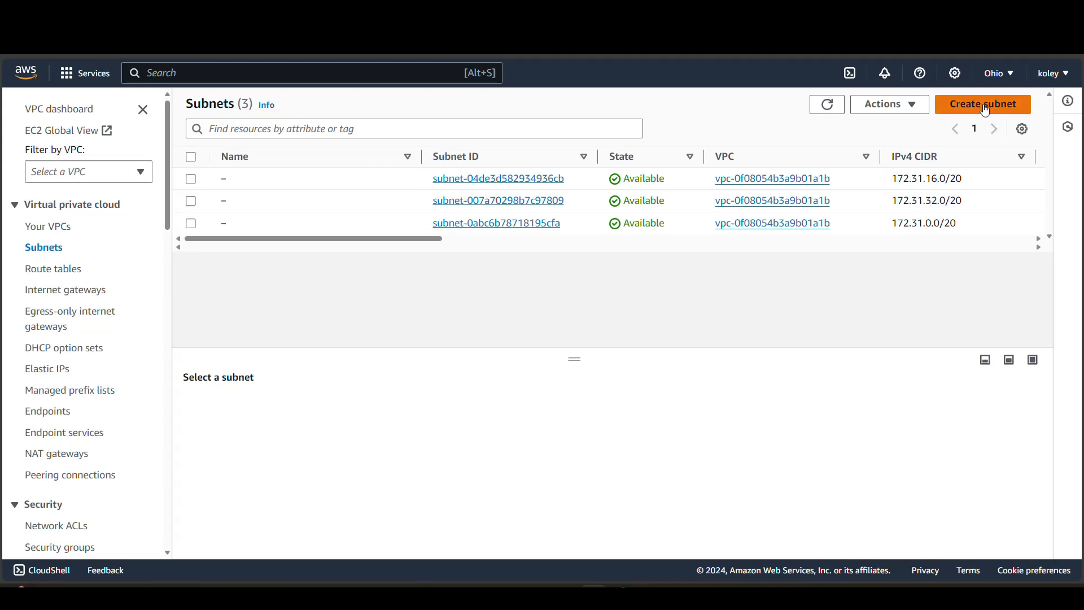
Start creating a subnet and choose MyVPC as its VPC.
left_click(985, 106)
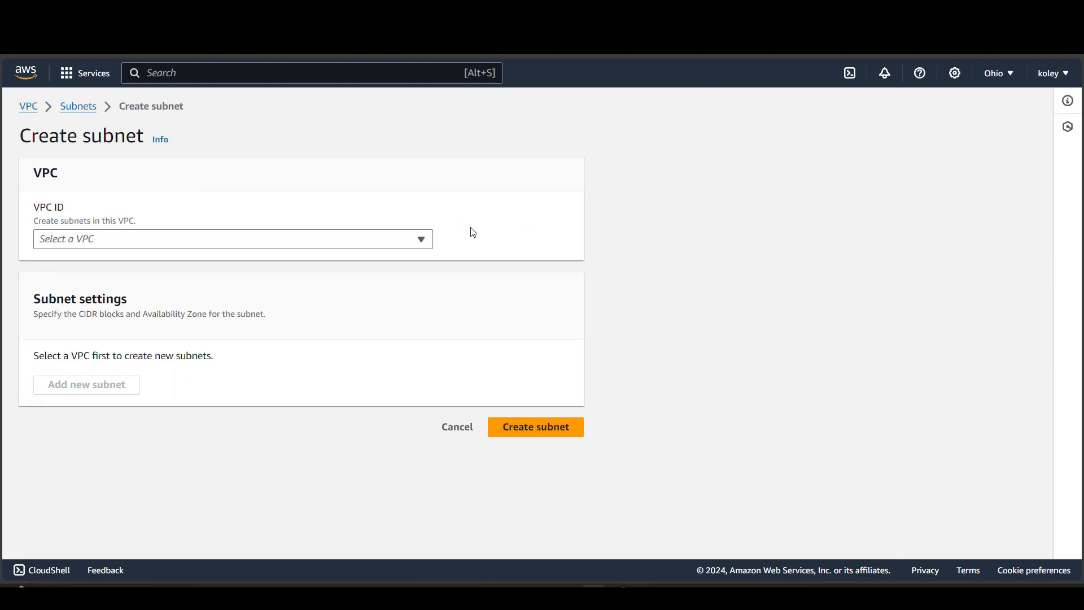
left_click(393, 243)
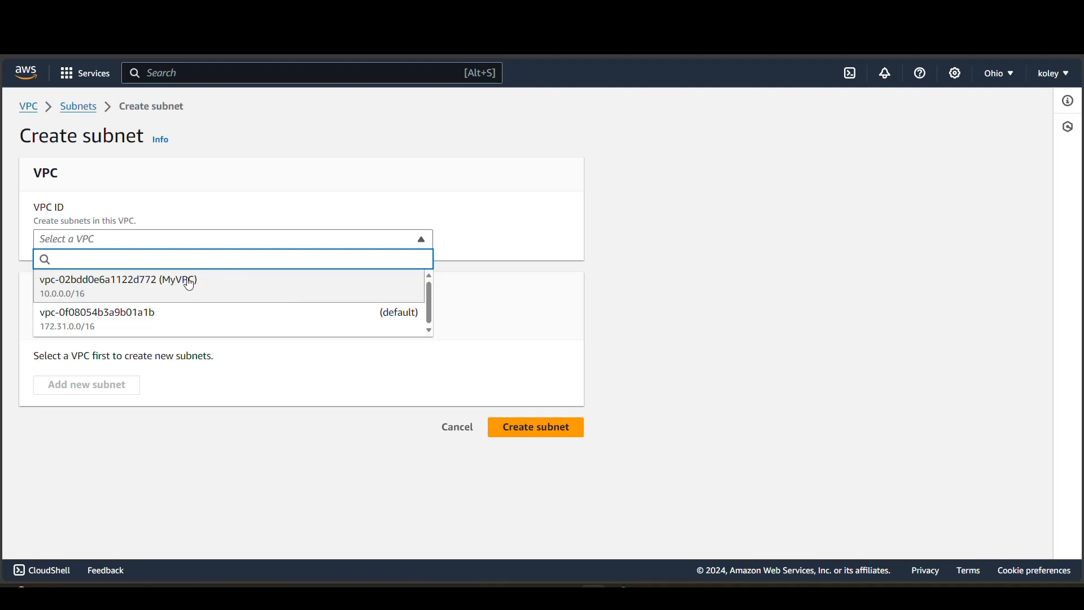
left_click(167, 286)
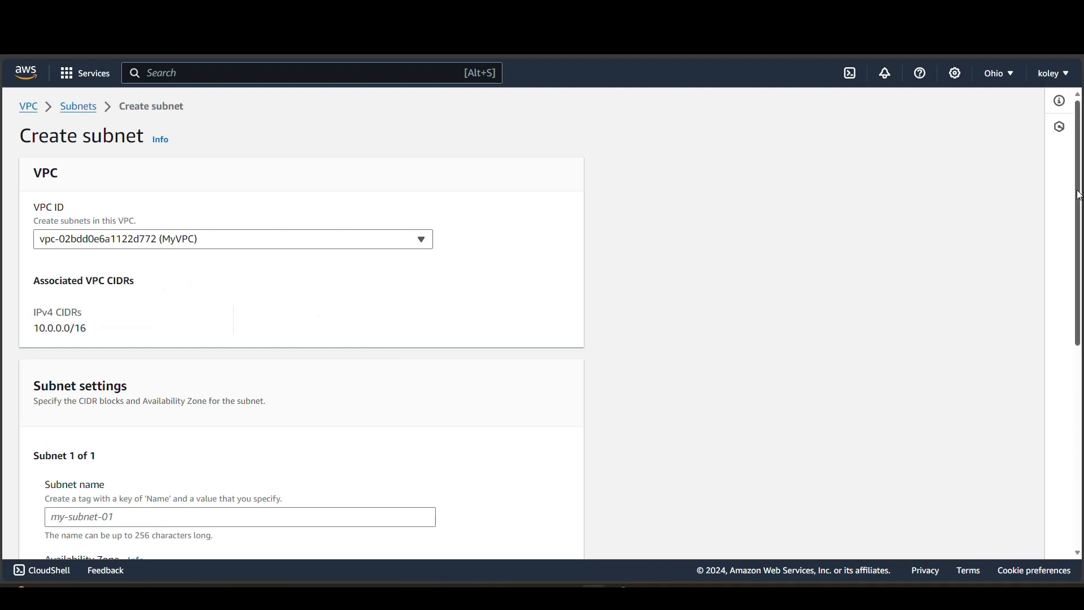
Name the first subnet PublicSubnet and place it in availability zone us-east-2a.
left_click_drag(1080, 195, 1077, 339)
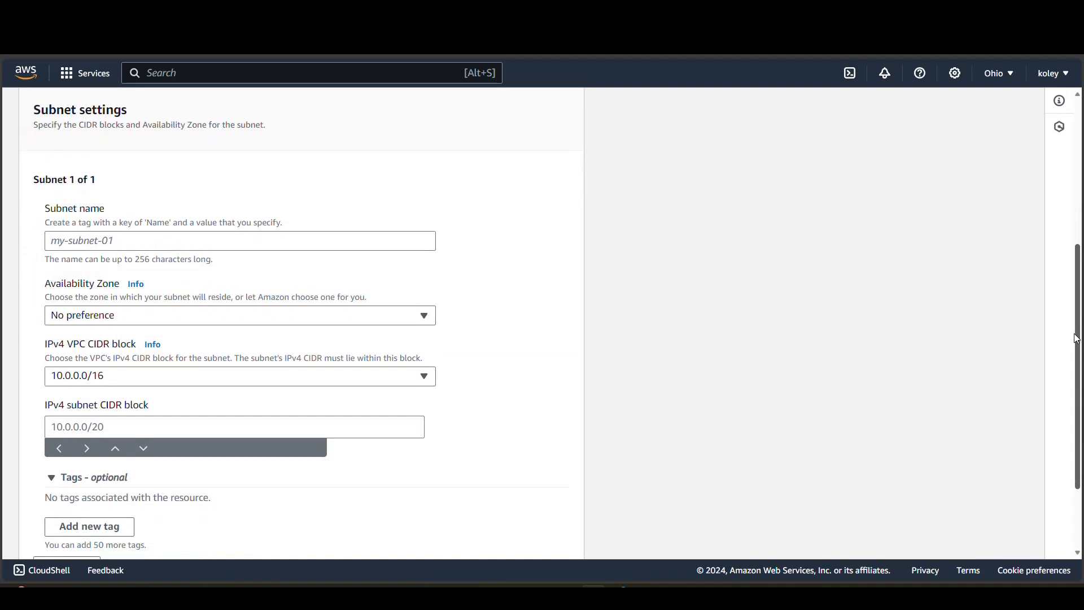
left_click(233, 241)
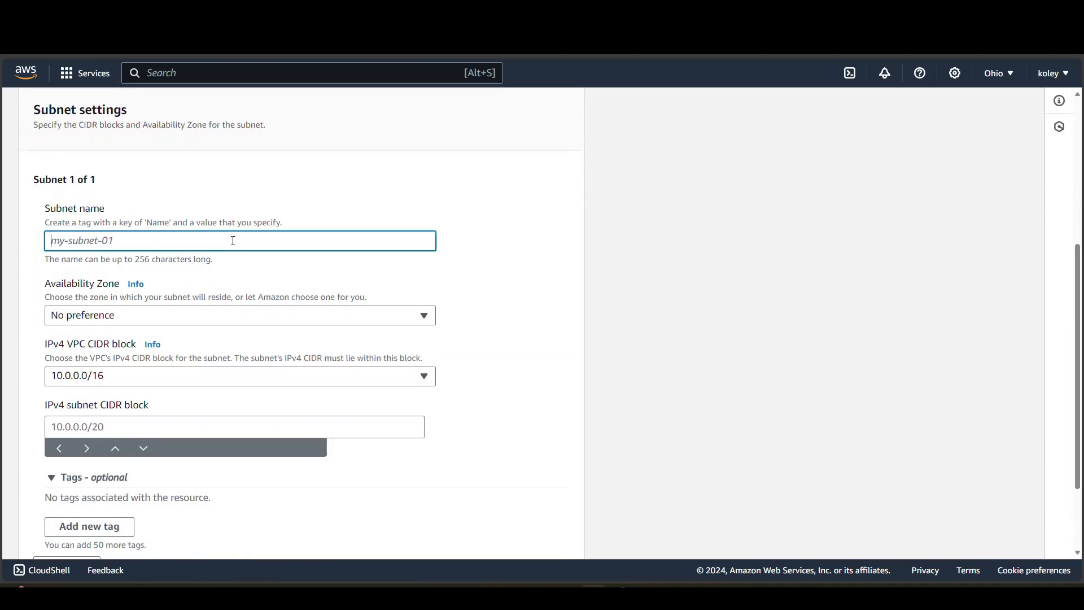
type("Pub")
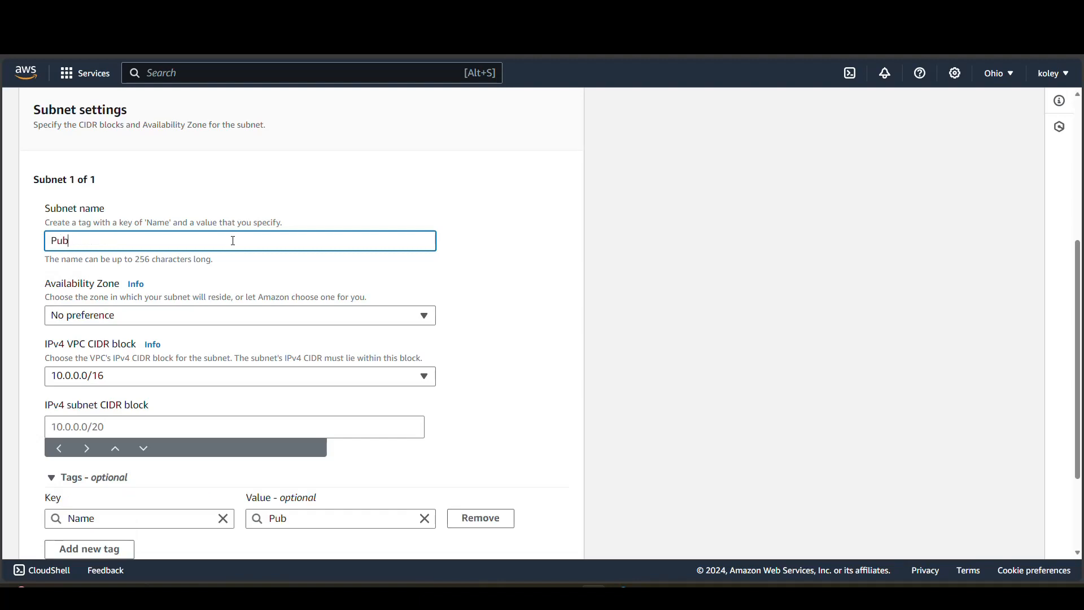
type("licSubnet")
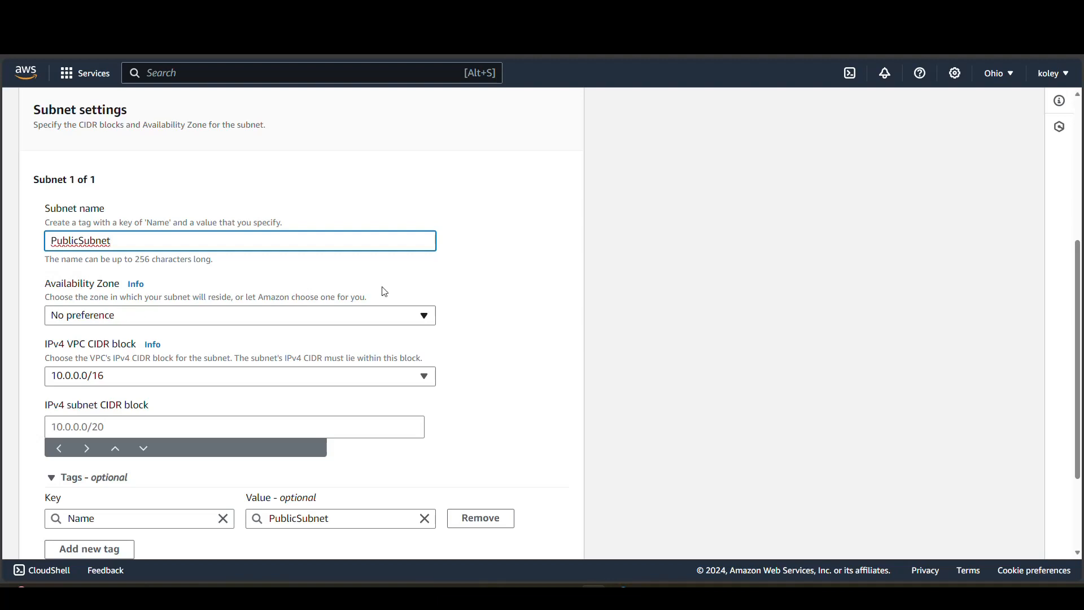
left_click(349, 318)
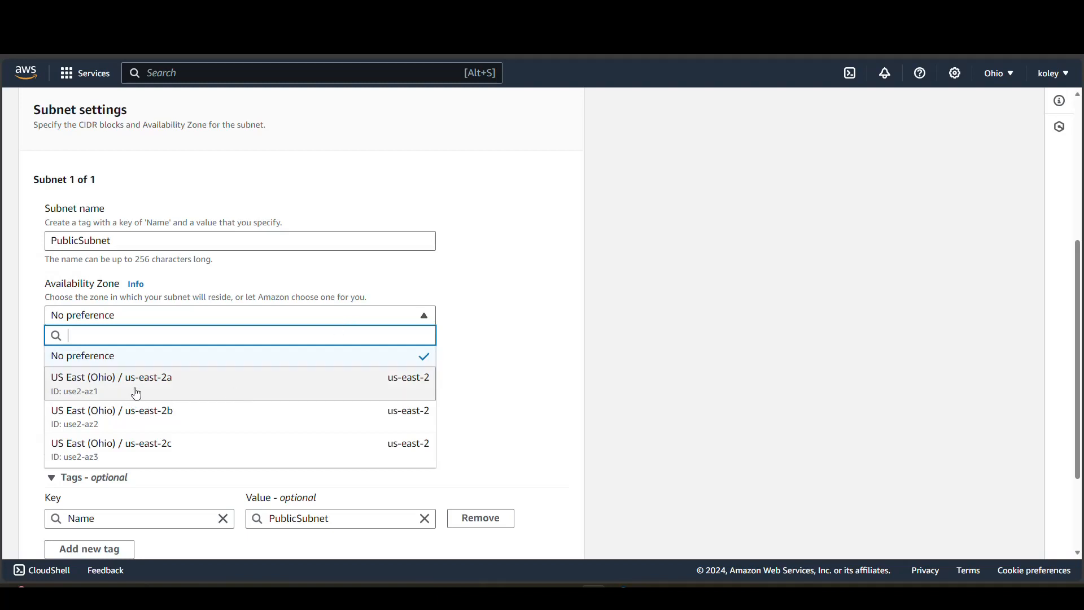
left_click(241, 389)
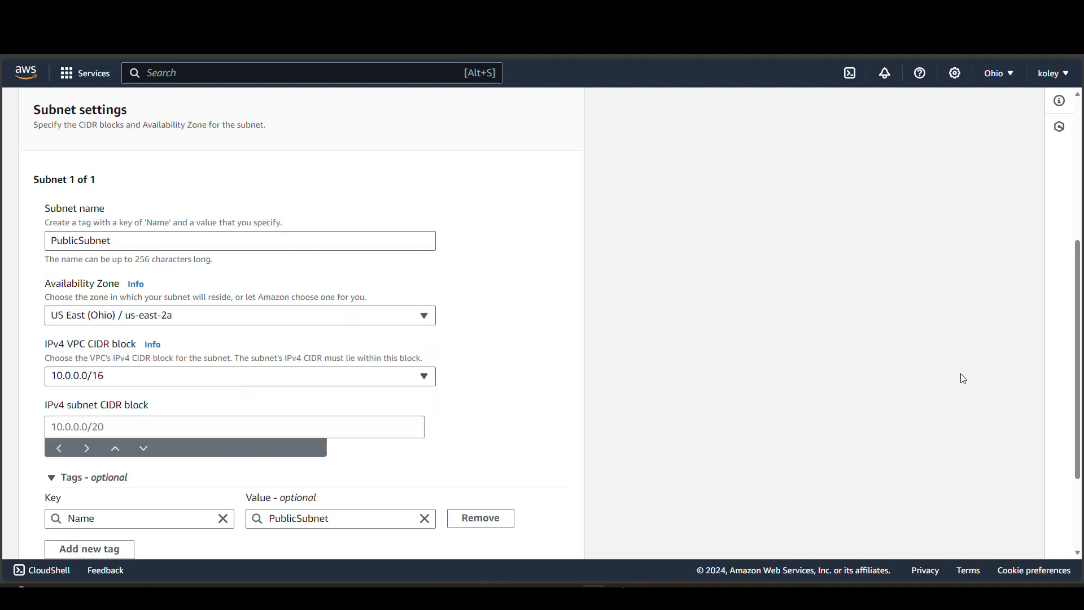
Set PublicSubnet's IPv4 subnet CIDR block to 10.0.0.0/20.
scroll(408, 334, "down", 3)
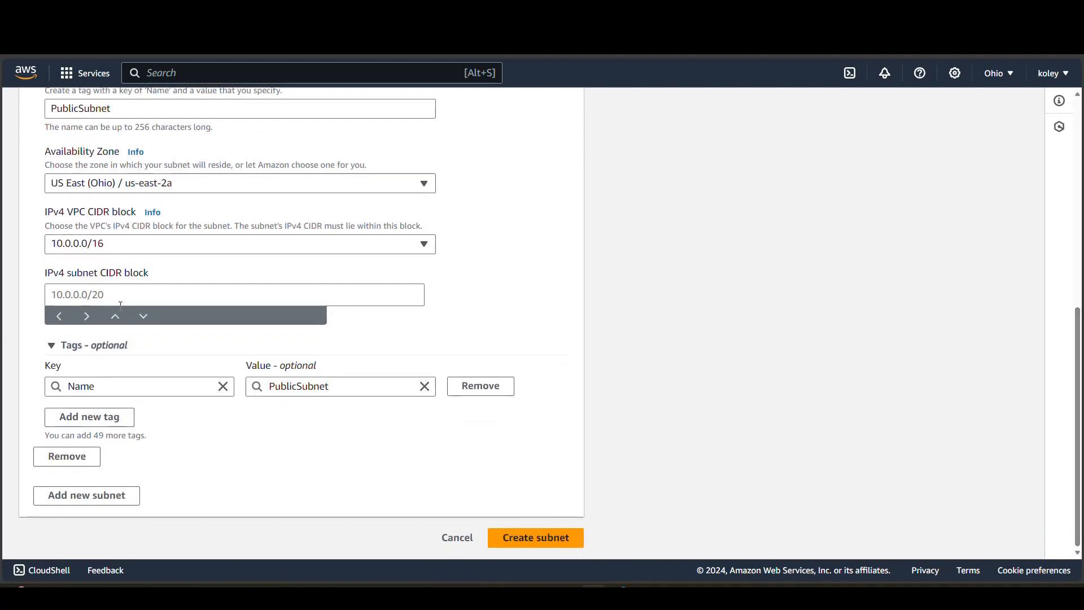
left_click(67, 294)
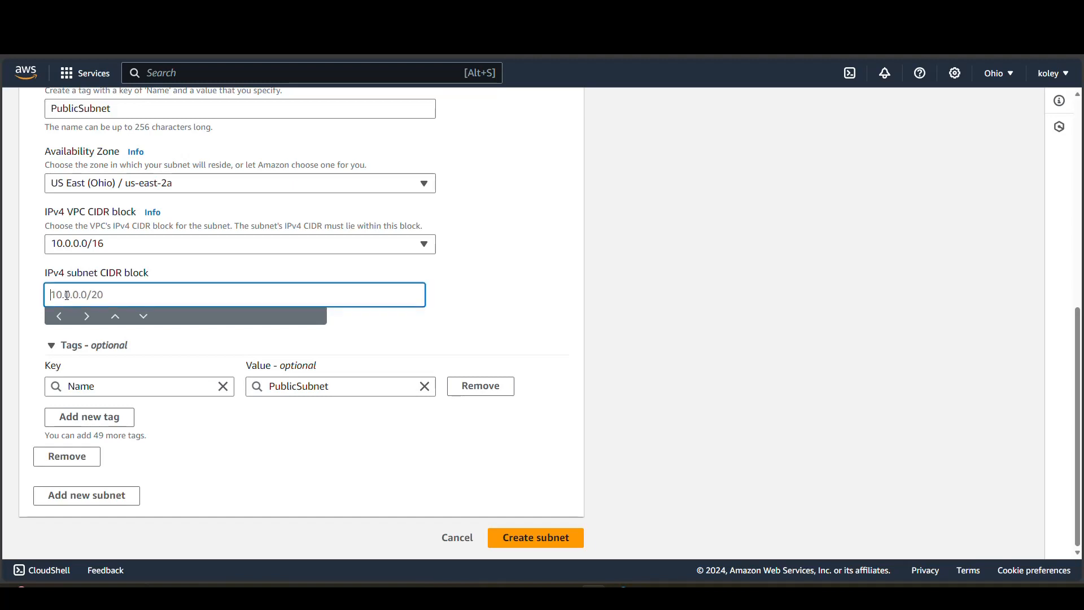
type("10.0.0.0/20")
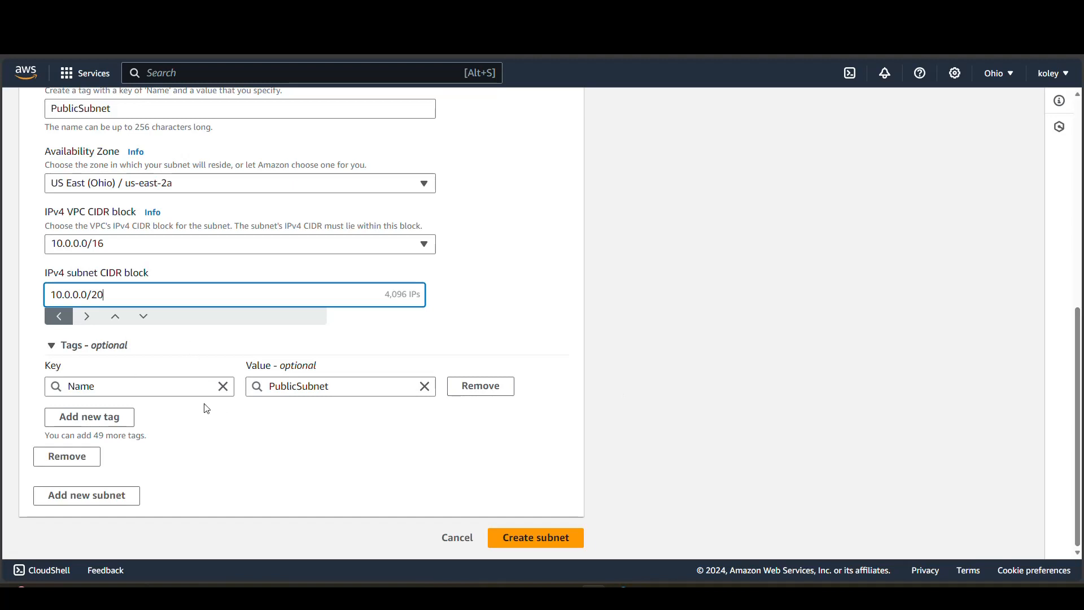
Add a second subnet named PrivateSubnet and place it in availability zone us-east-2b.
left_click(86, 501)
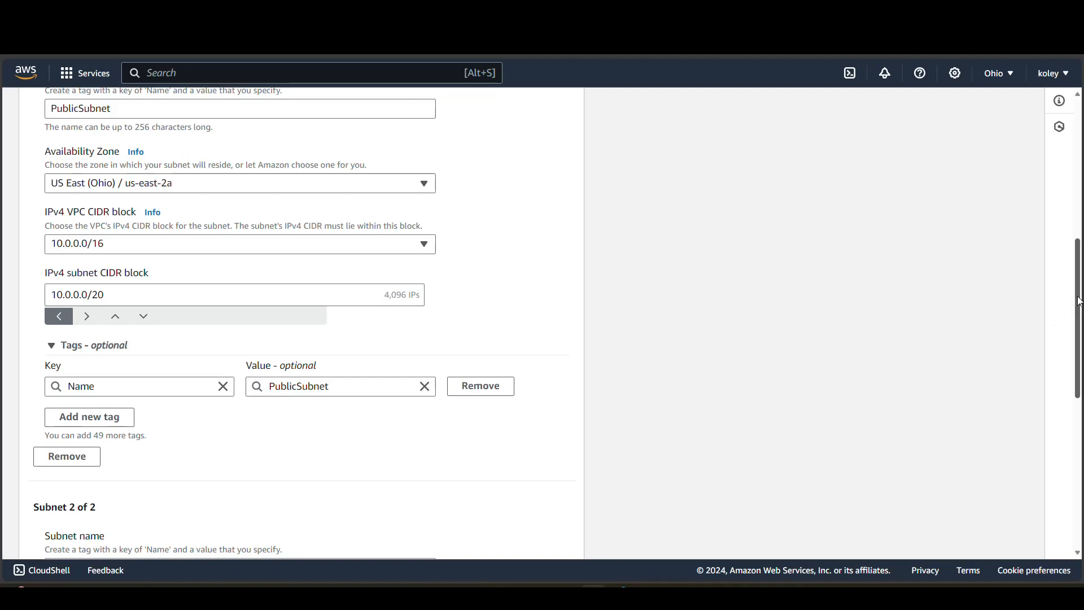
scroll(1077, 305, "down", 5)
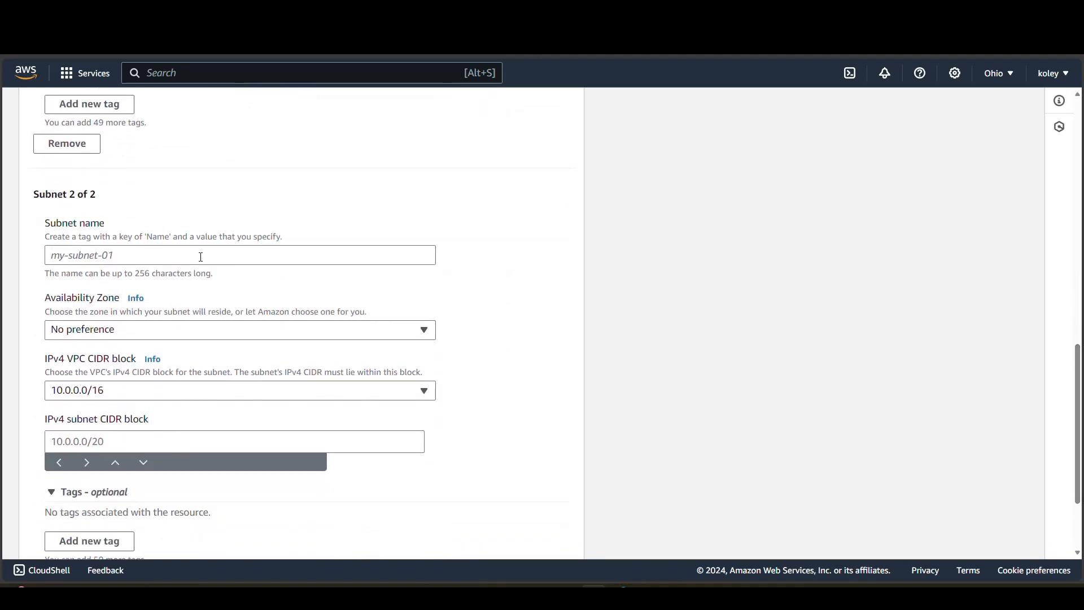
left_click(183, 256)
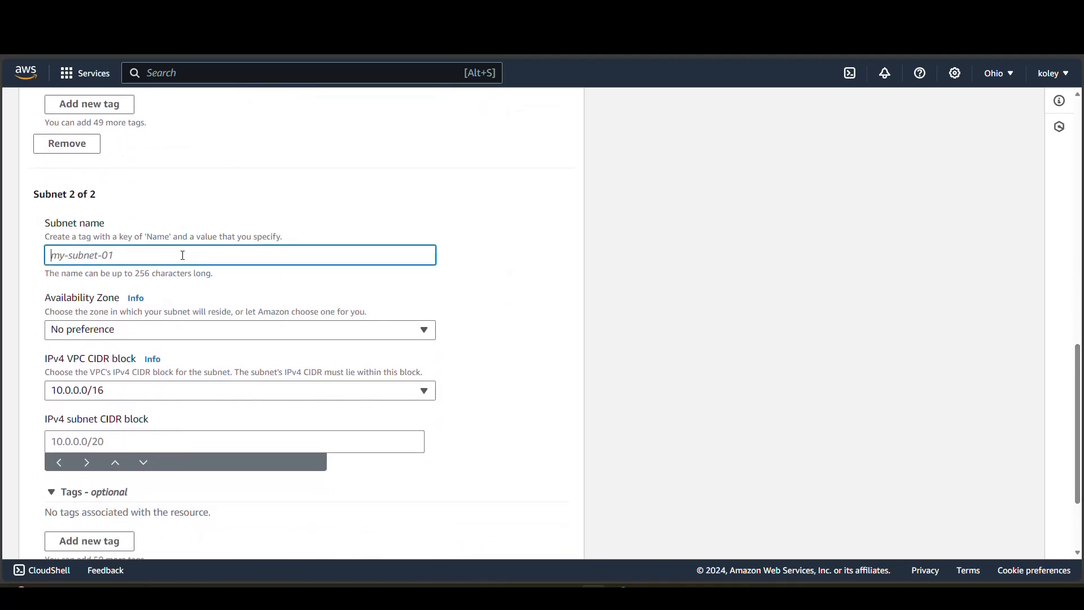
type("Private")
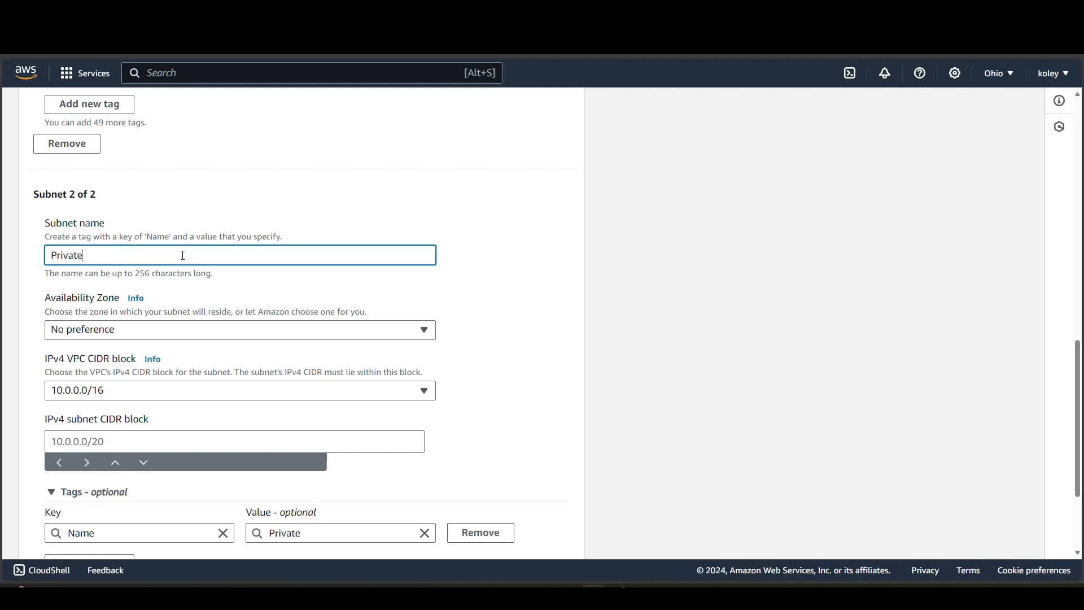
type("Subnet")
left_click(372, 333)
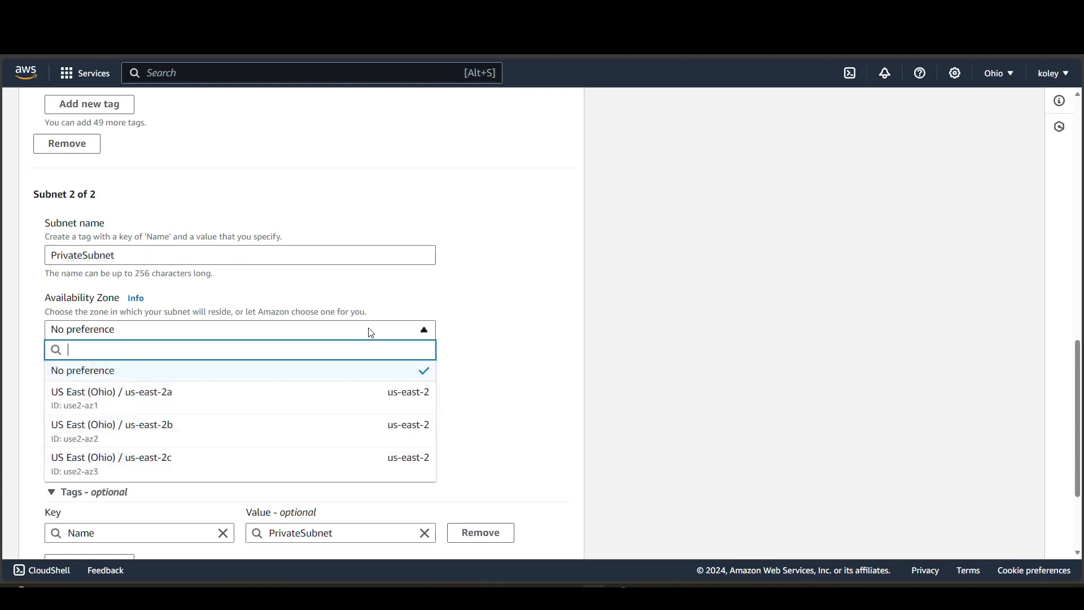
left_click(185, 434)
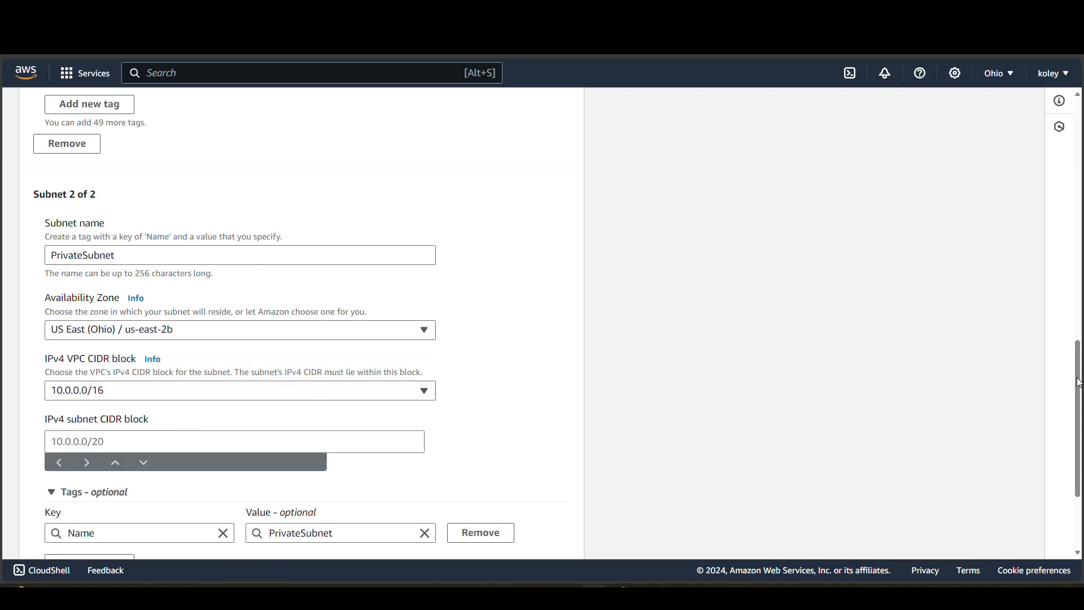
Set PrivateSubnet's IPv4 subnet CIDR block to 10.0.16.0/20.
scroll(1079, 379, "down", 3)
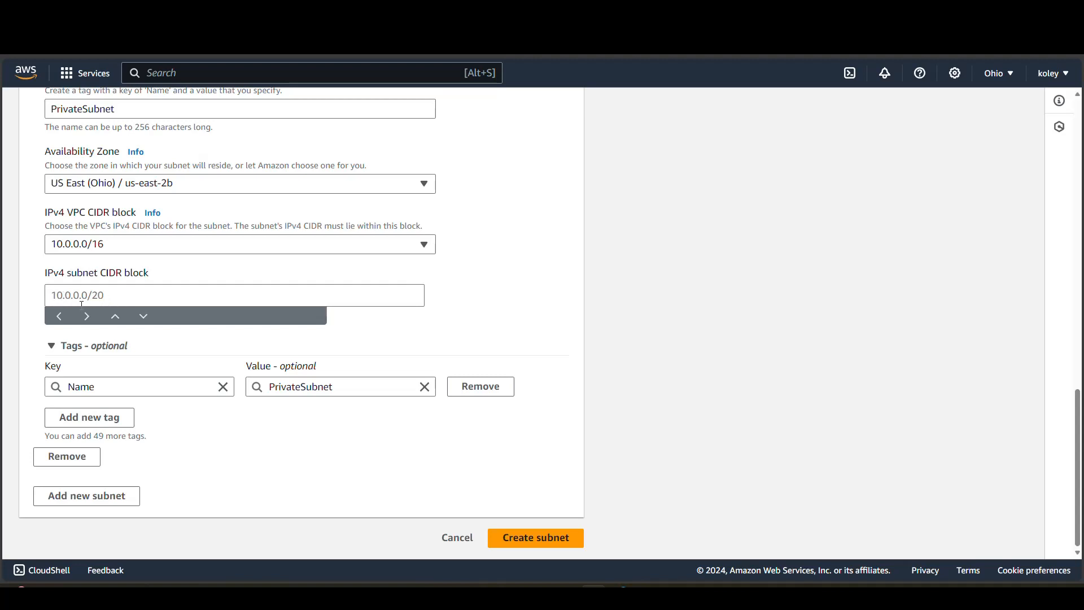
left_click(70, 298)
type("1")
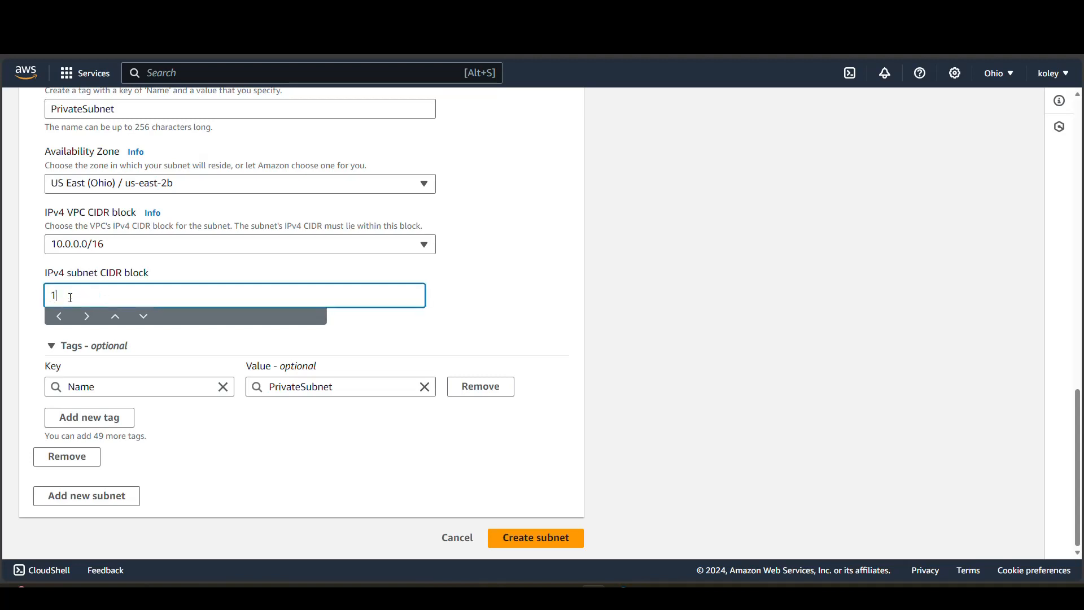
type("0.0.16.0/20")
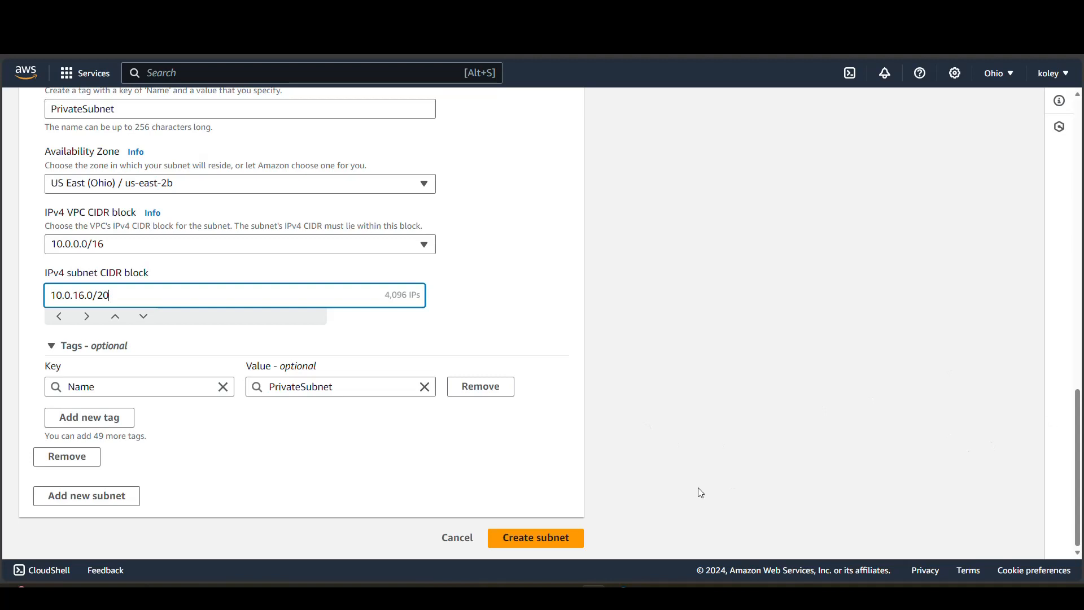
Create the two configured subnets, PublicSubnet and PrivateSubnet.
left_click(539, 545)
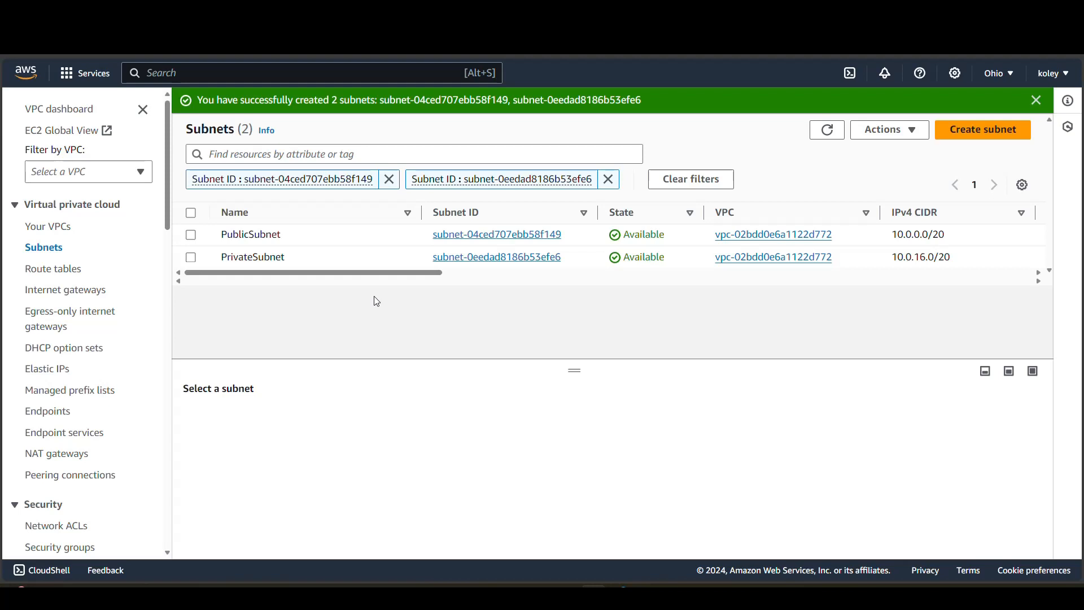
left_click_drag(377, 302, 141, 321)
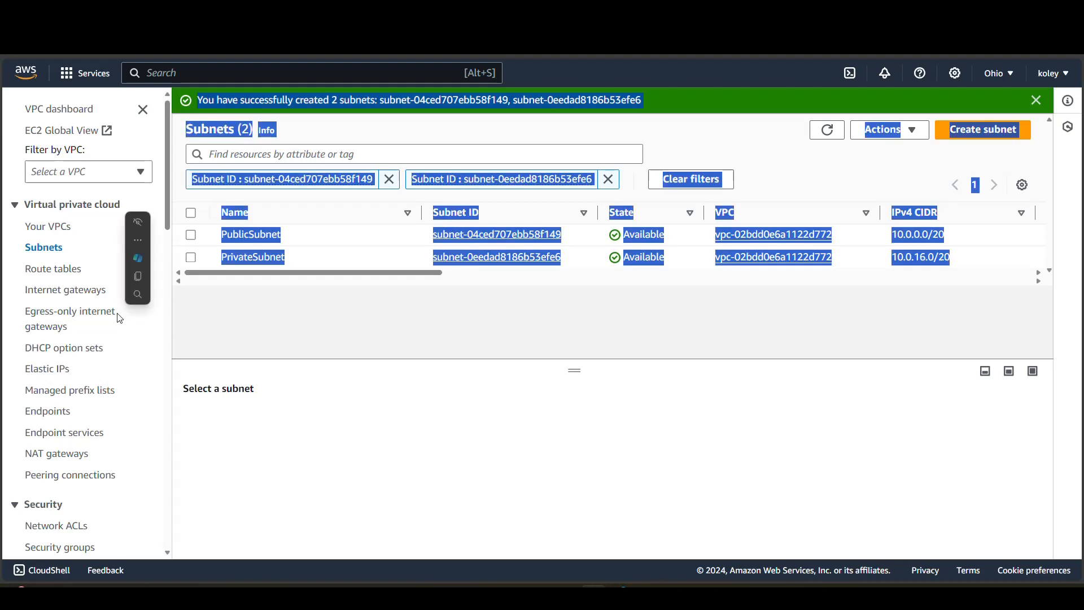
left_click(205, 358)
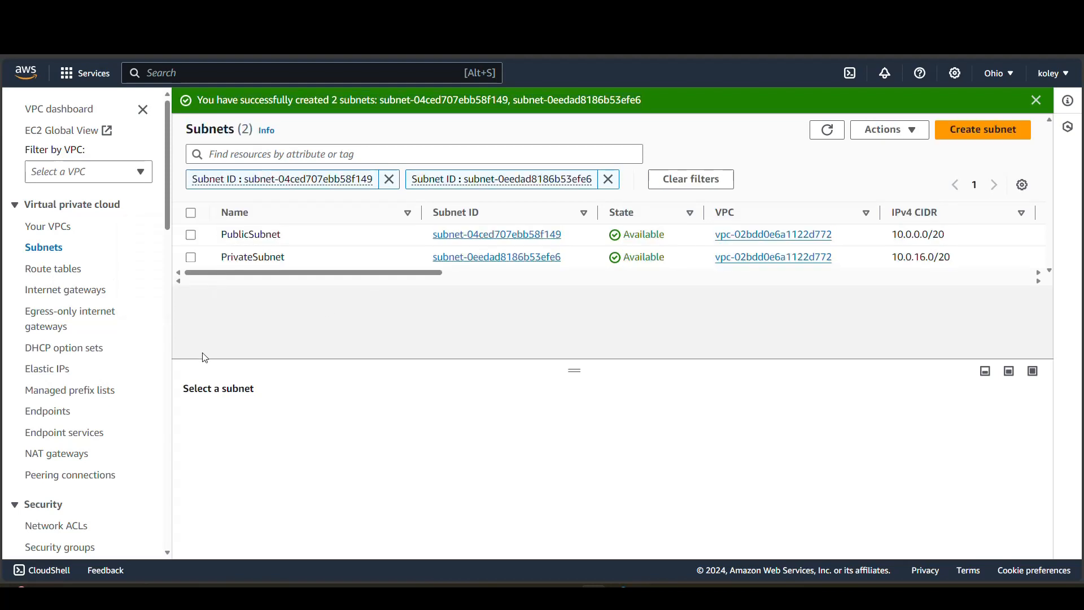
Create a route table named Routepublic in MyVPC.
left_click(45, 273)
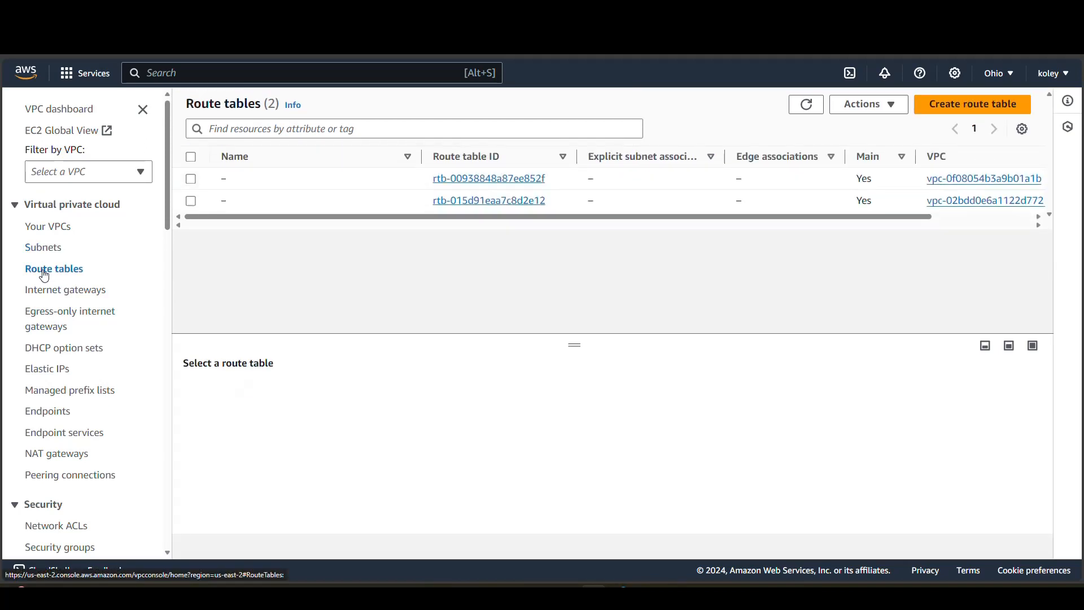
left_click(977, 113)
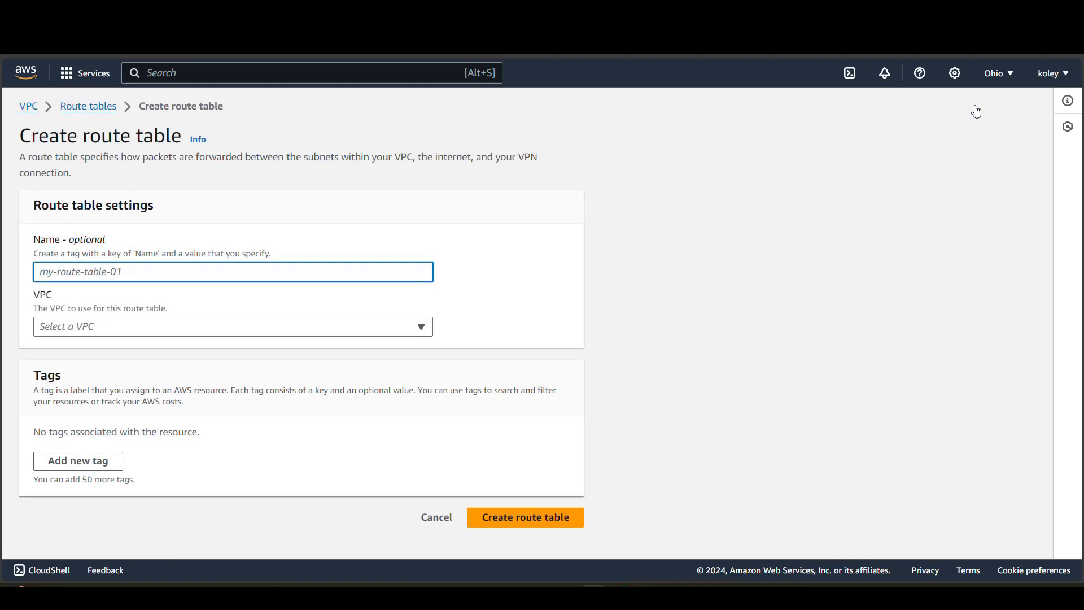
type("Rou")
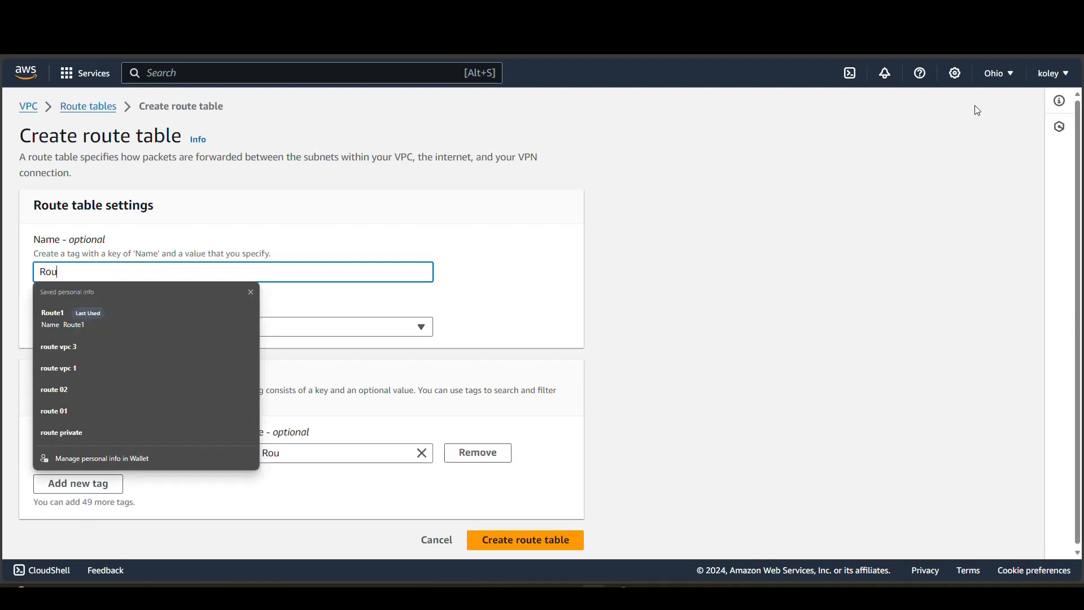
type("tepublic")
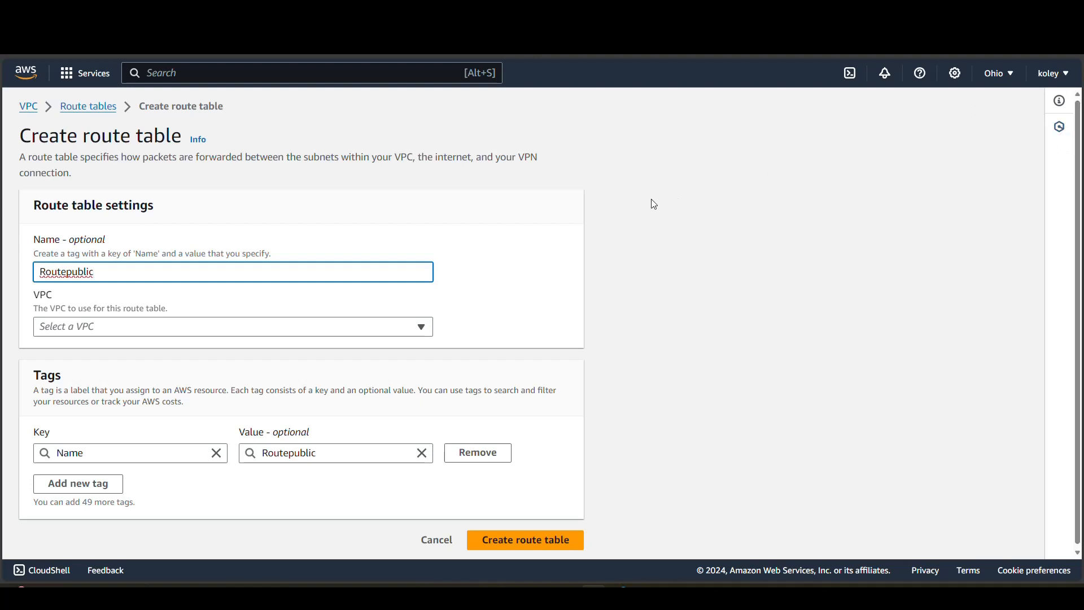
left_click(367, 328)
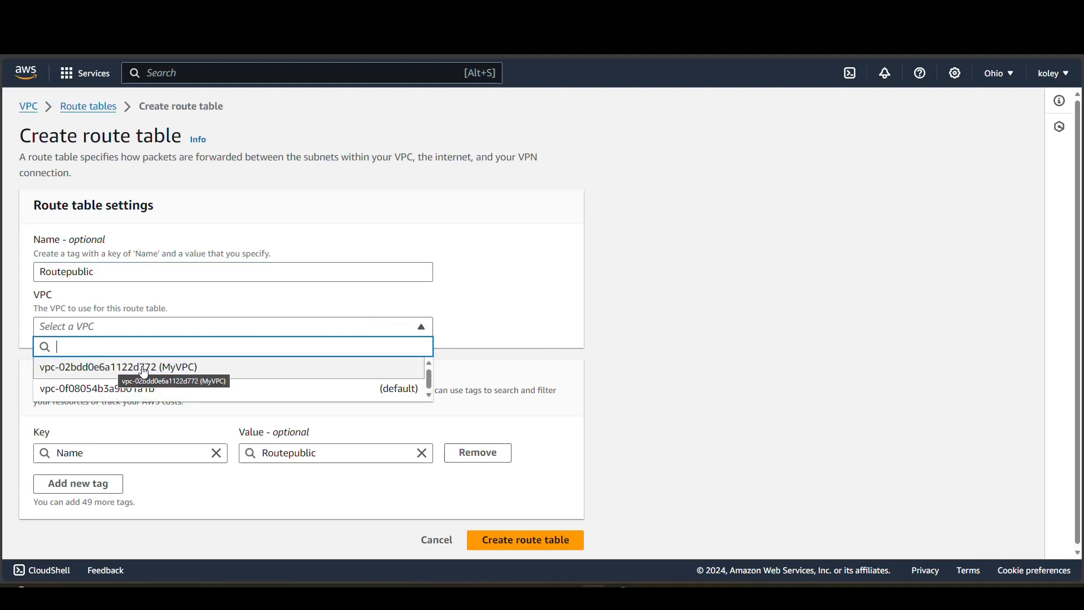
left_click(178, 374)
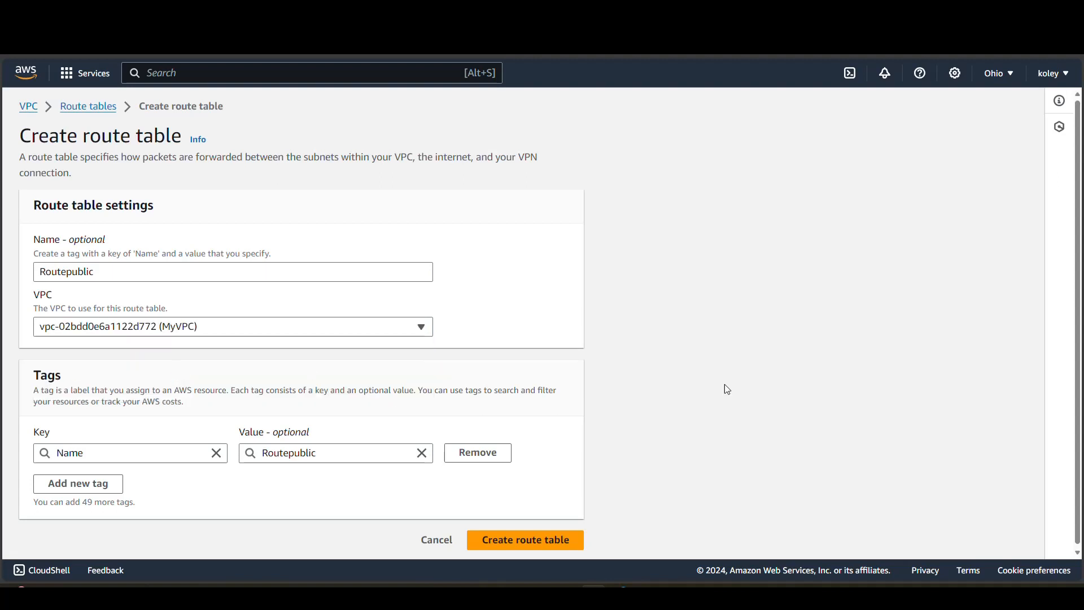
scroll(1079, 274, "down", 1)
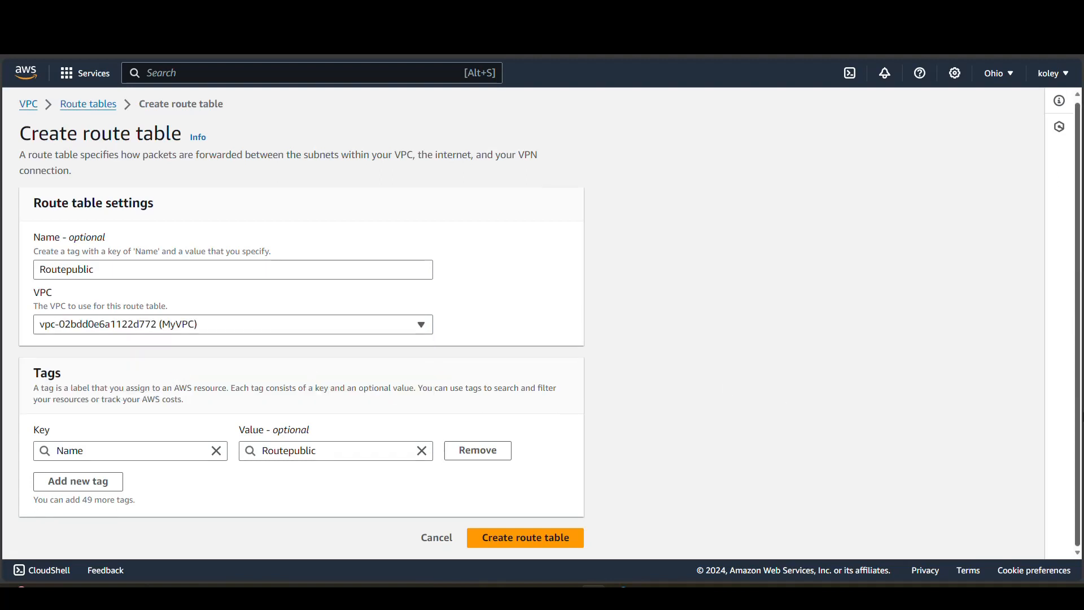
left_click(530, 546)
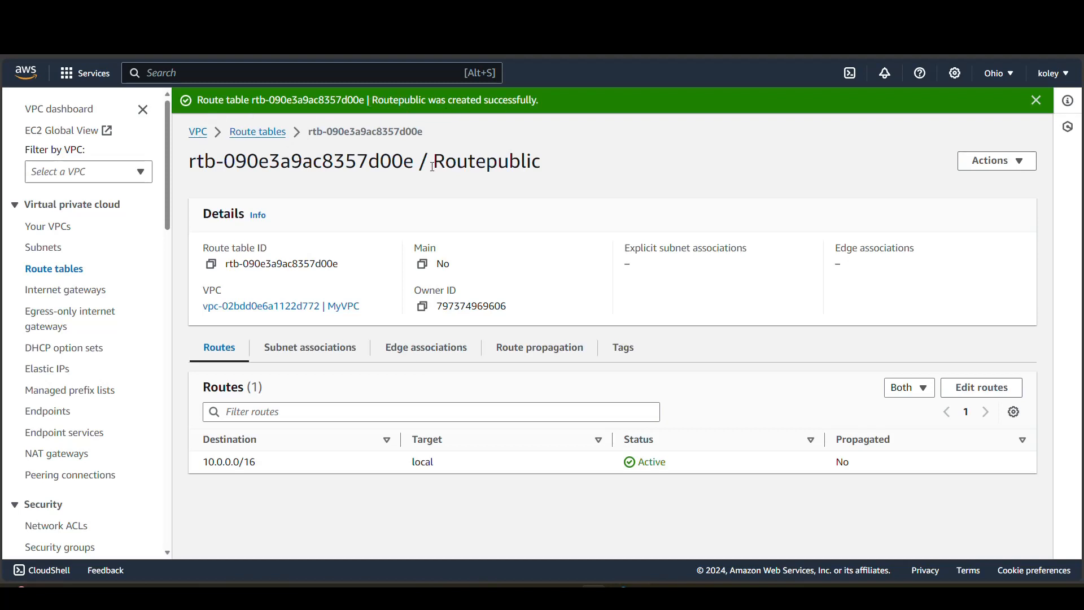
Create a second route table named RoutePrivate in MyVPC and return to the list of route tables.
left_click(42, 271)
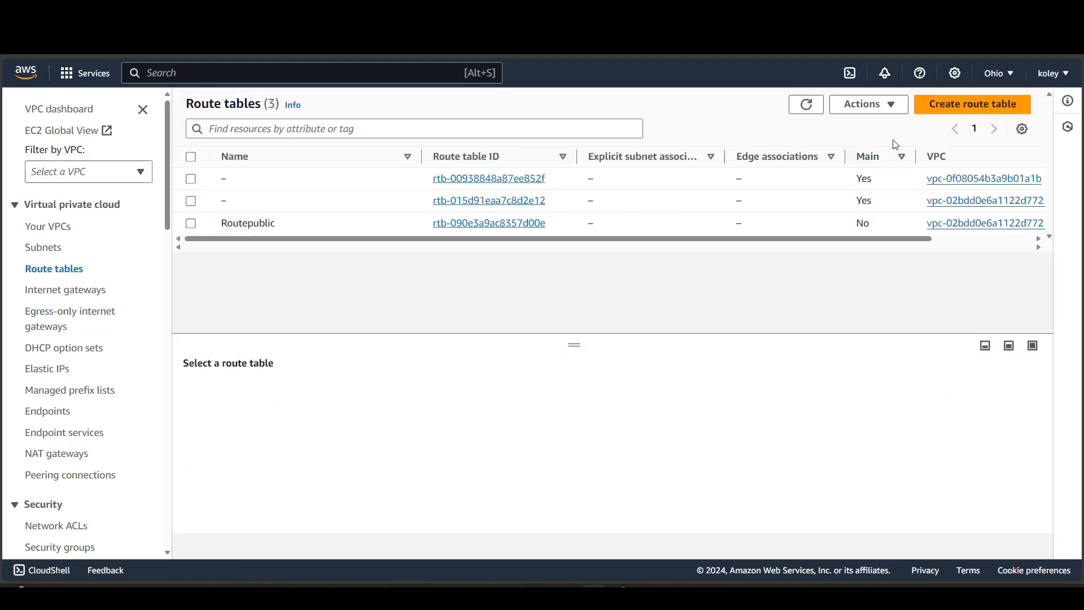
left_click(974, 108)
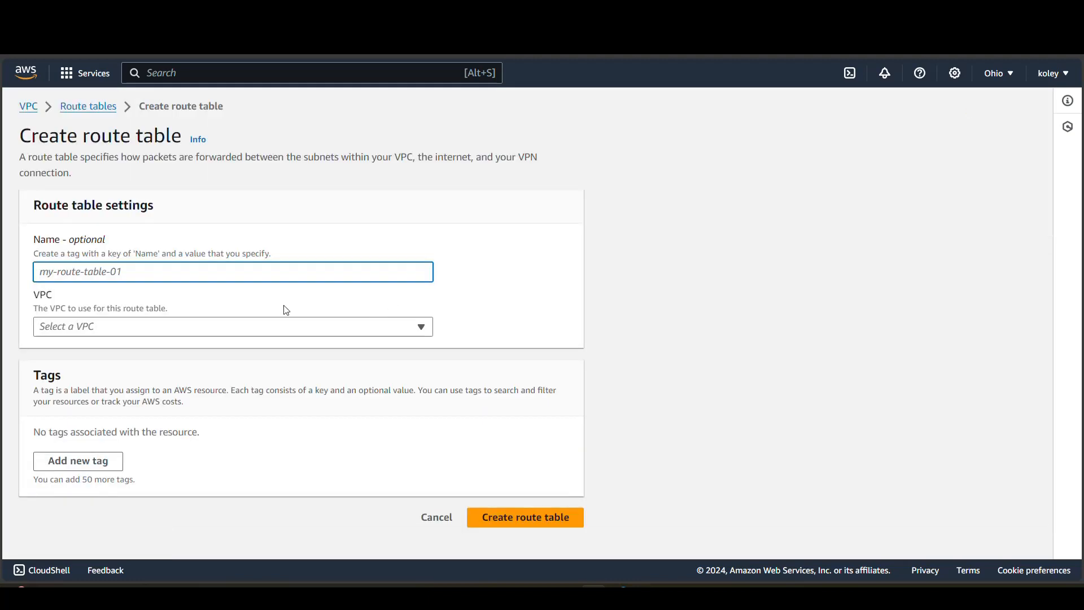
left_click(186, 269)
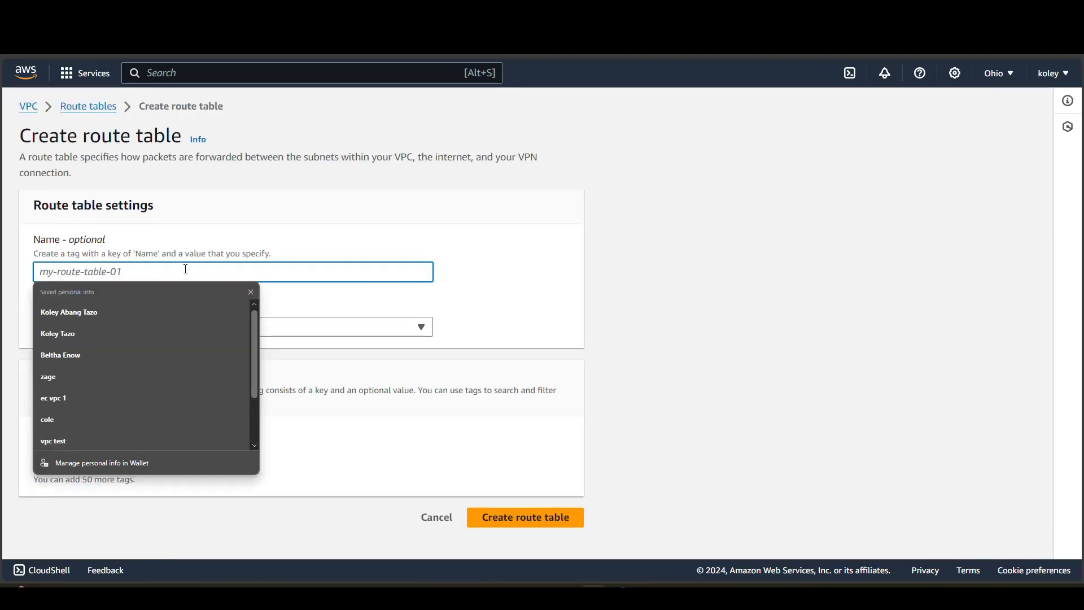
type("R")
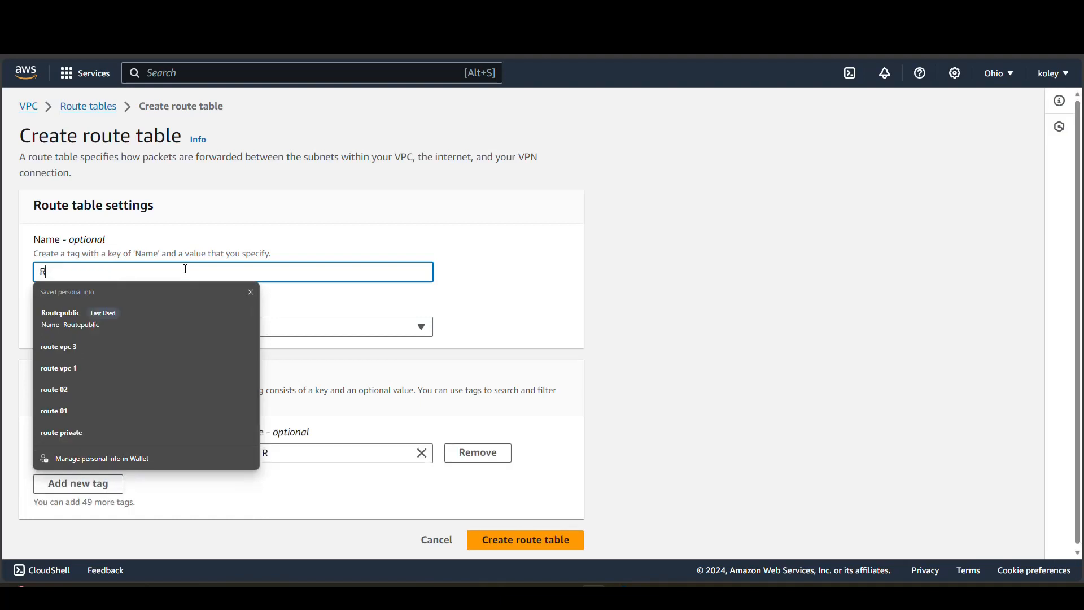
type("outePrivate")
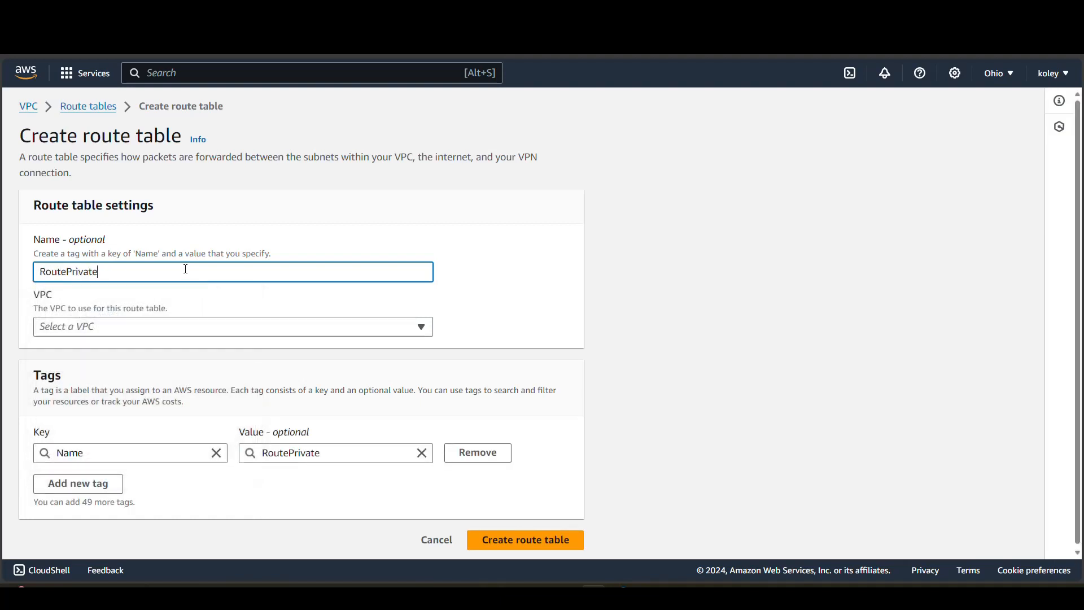
left_click(289, 327)
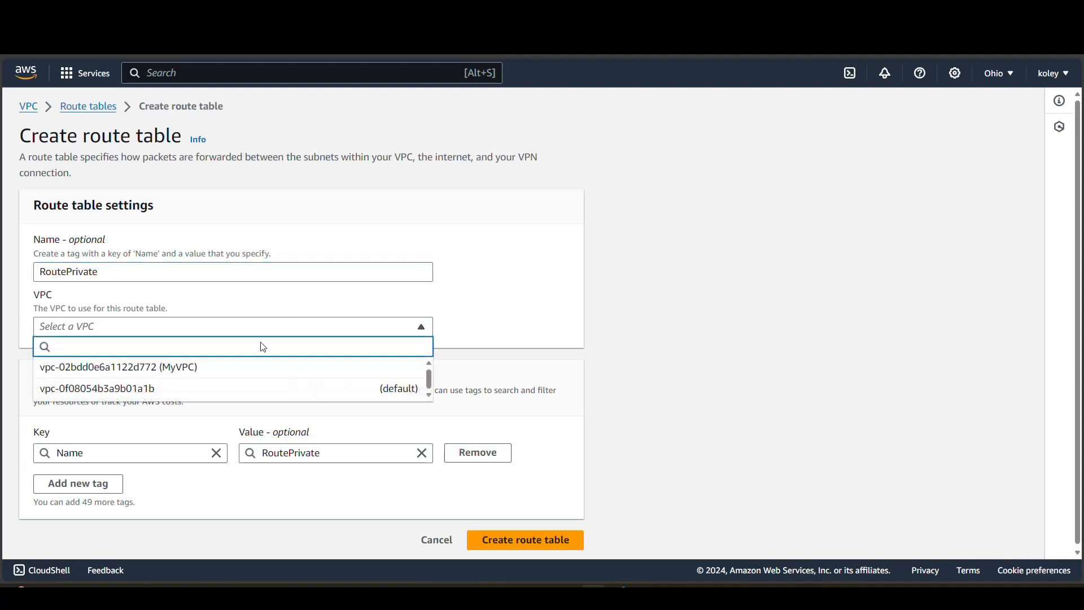
left_click(162, 371)
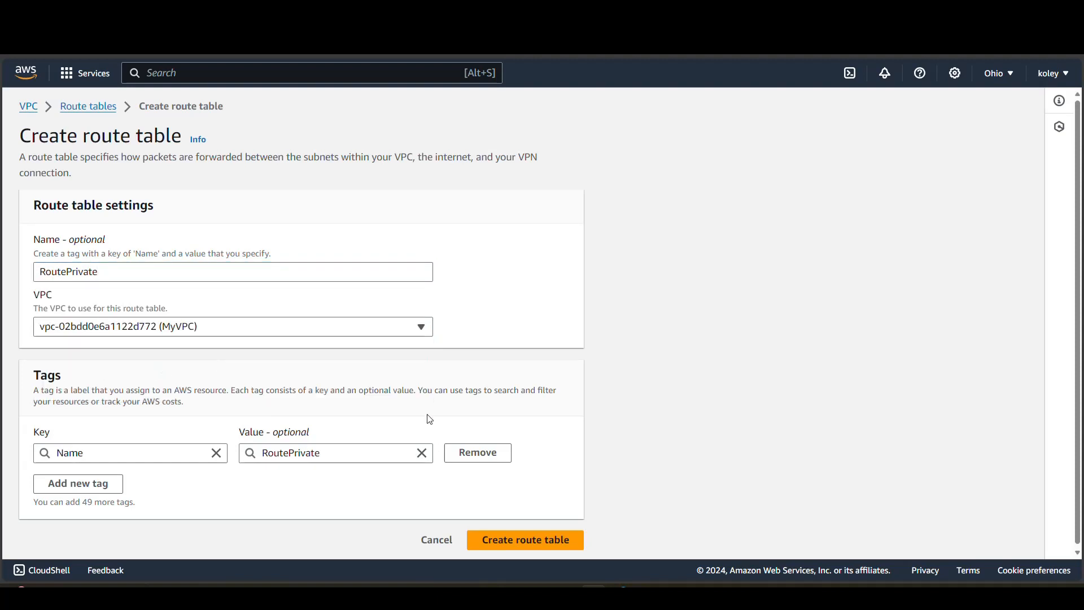
left_click(527, 546)
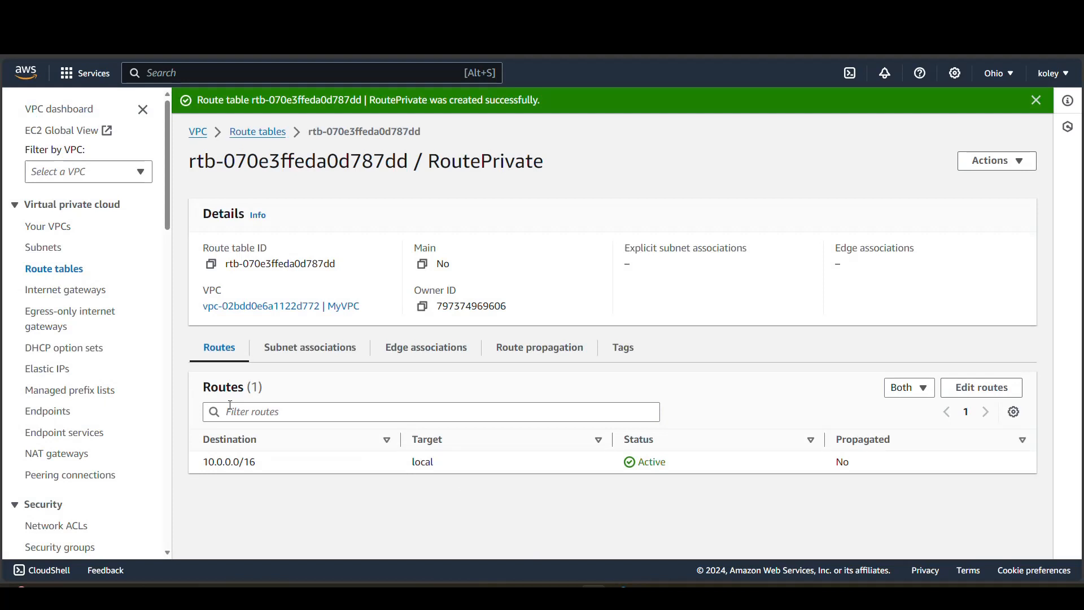
left_click(48, 276)
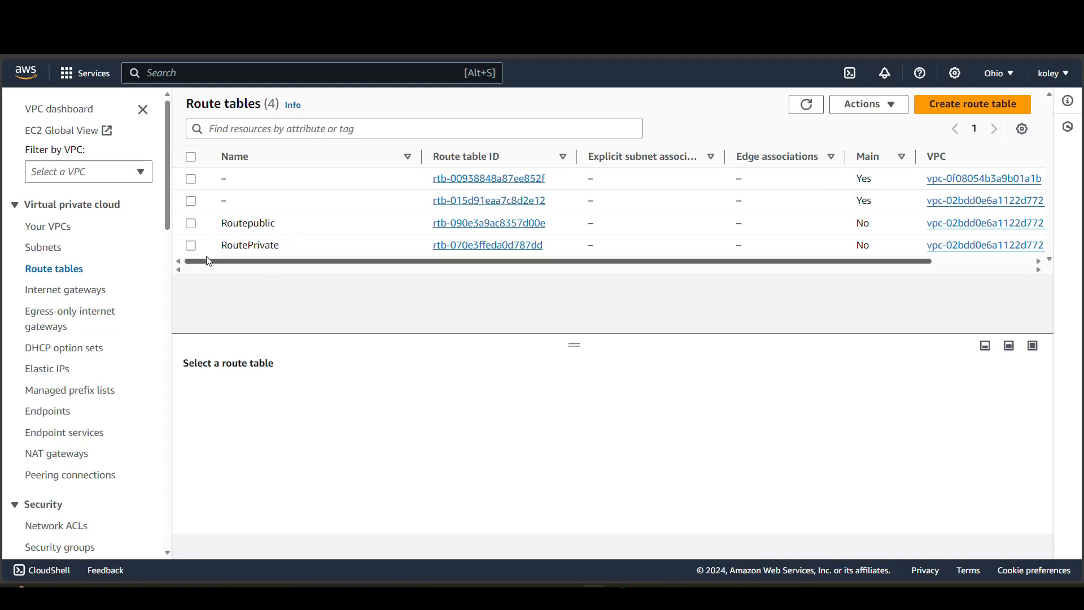
Create an internet gateway with the name tag Fastinternetgateway.
left_click(58, 294)
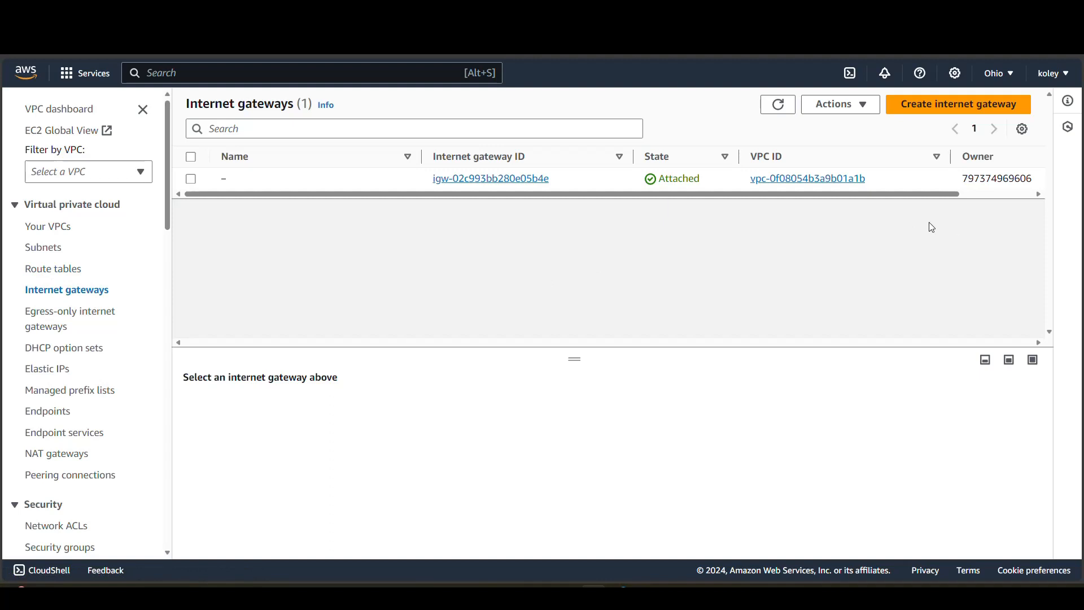
left_click(966, 111)
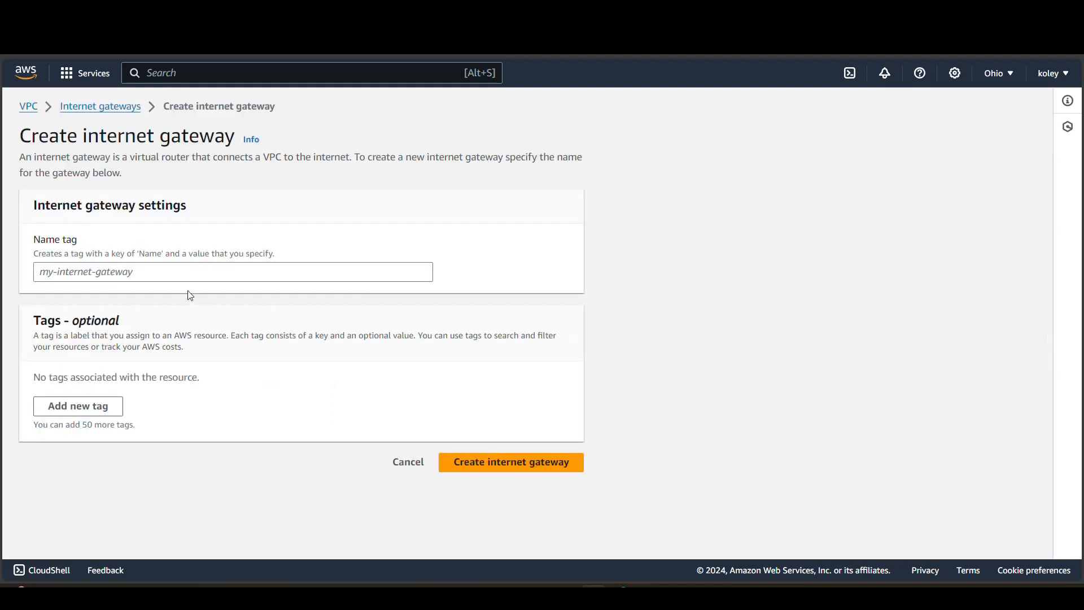
left_click(177, 272)
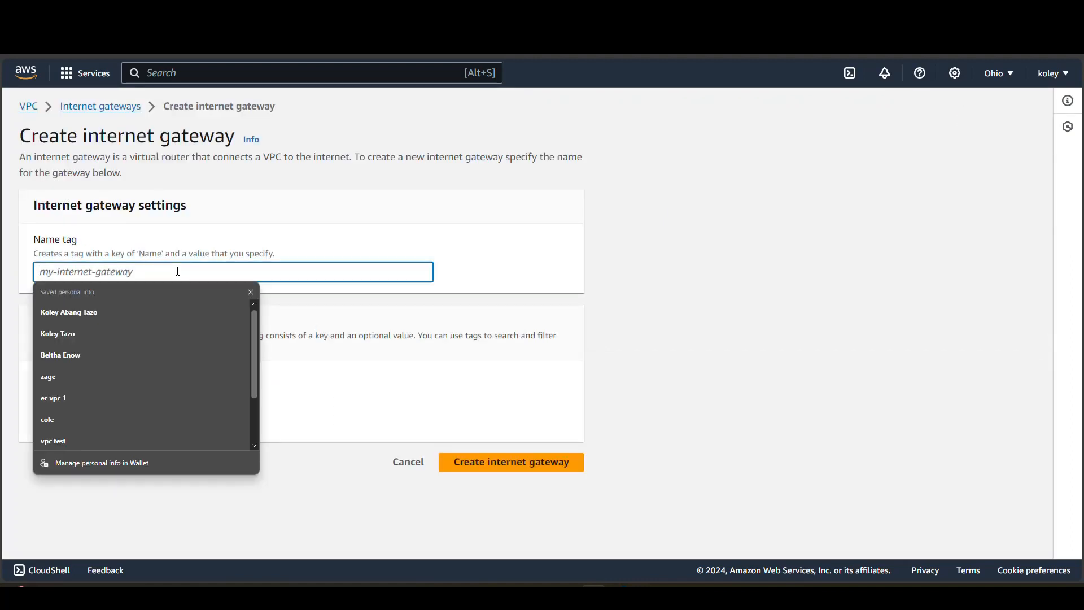
type("Fas")
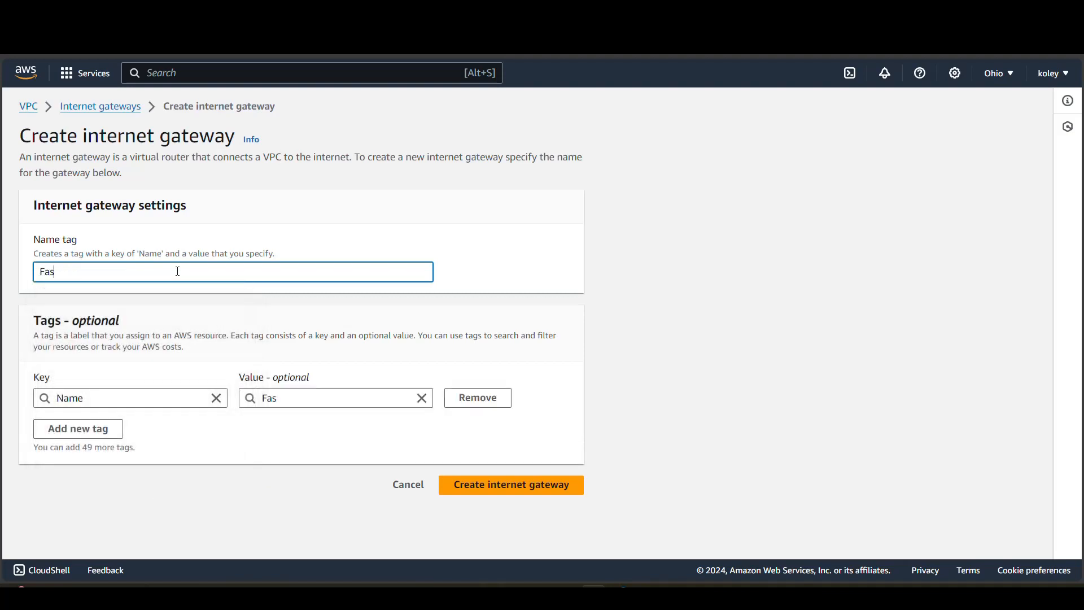
type("tinternet")
type("gatewa")
type("r")
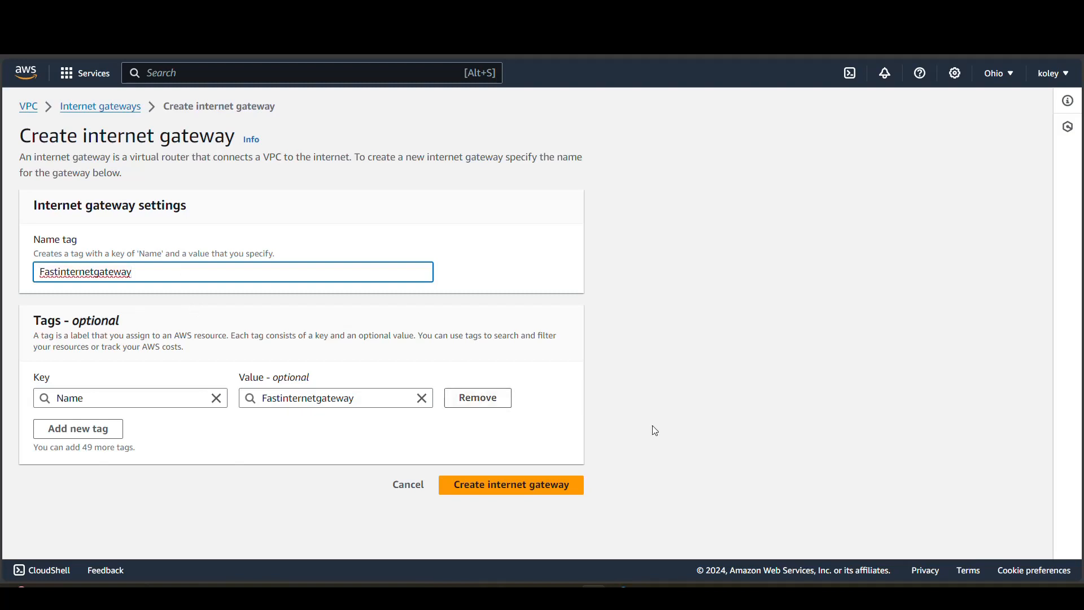
left_click(512, 487)
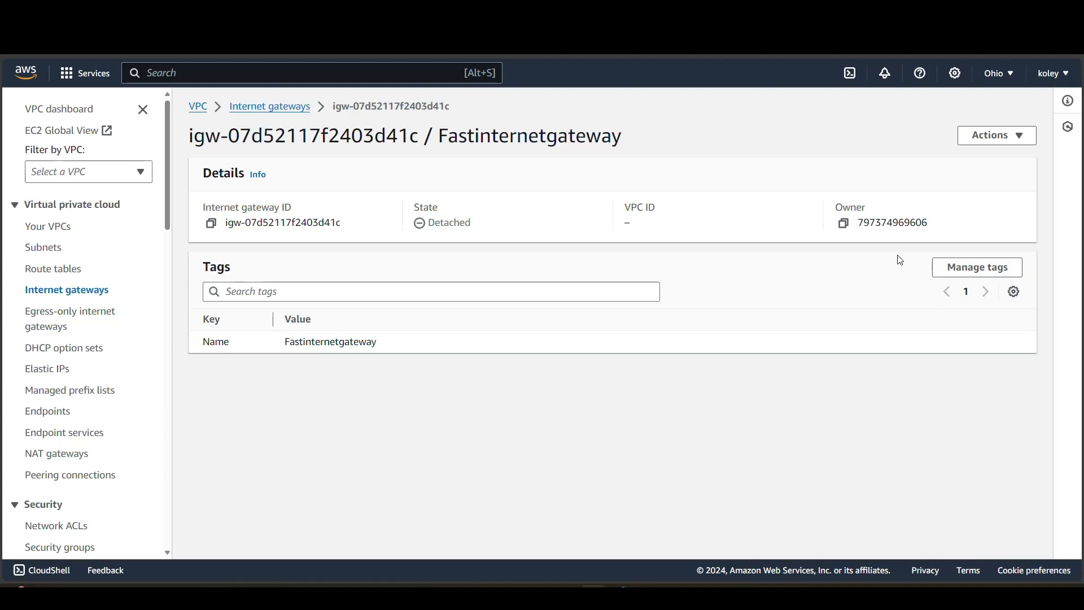
Attach the Fastinternetgateway internet gateway to MyVPC.
left_click(1010, 142)
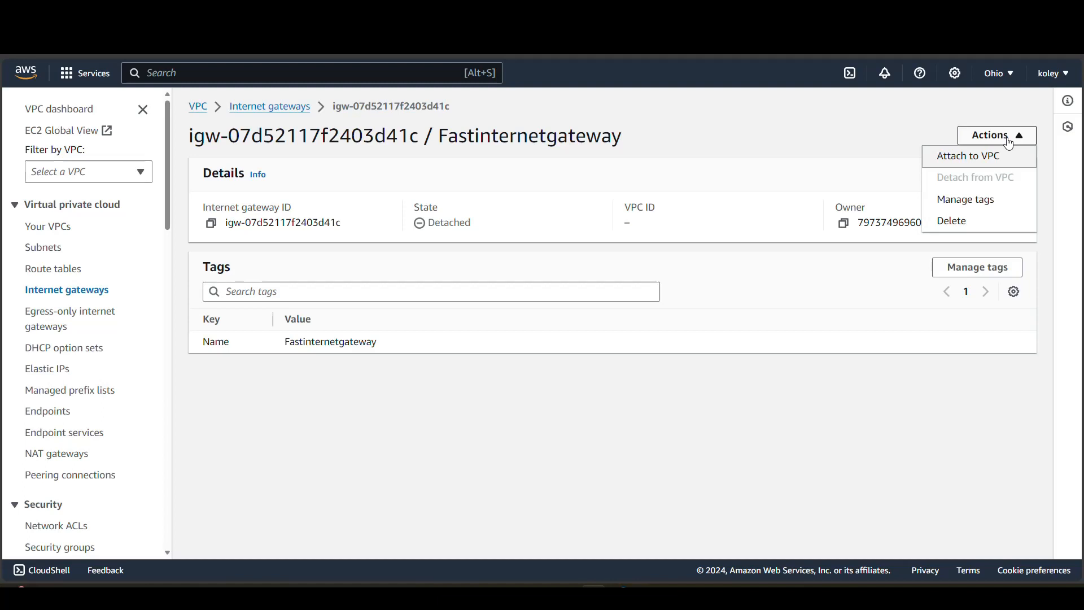
left_click(973, 161)
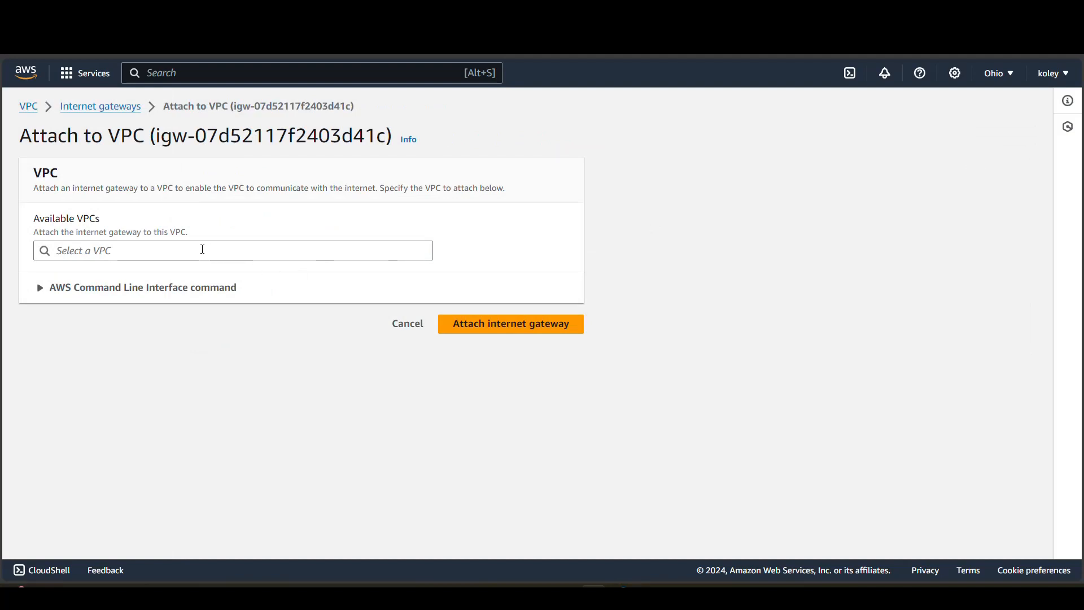
left_click(202, 249)
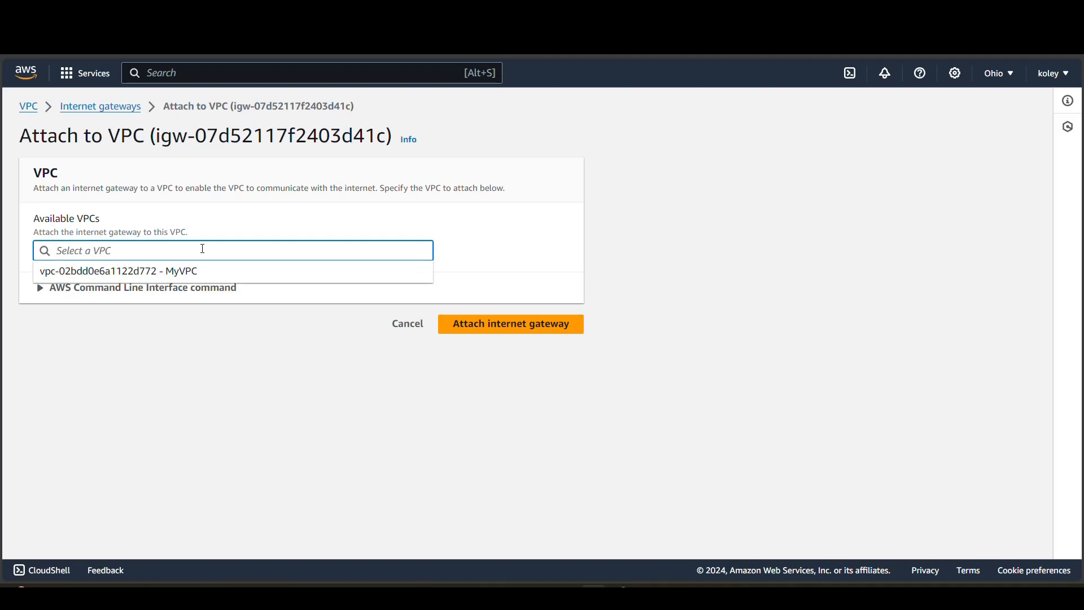
left_click(175, 271)
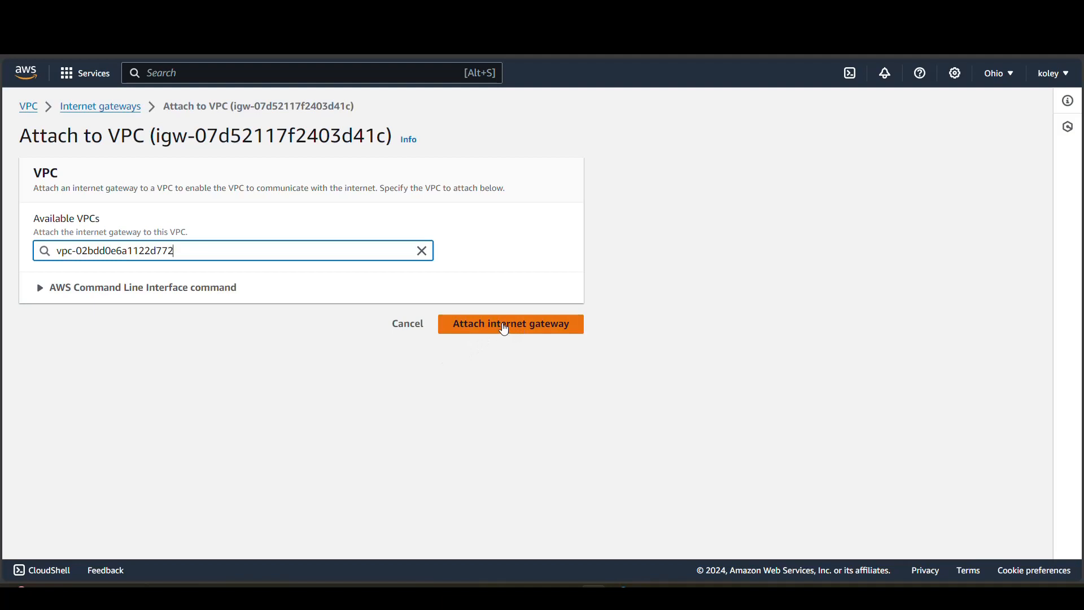
left_click(505, 329)
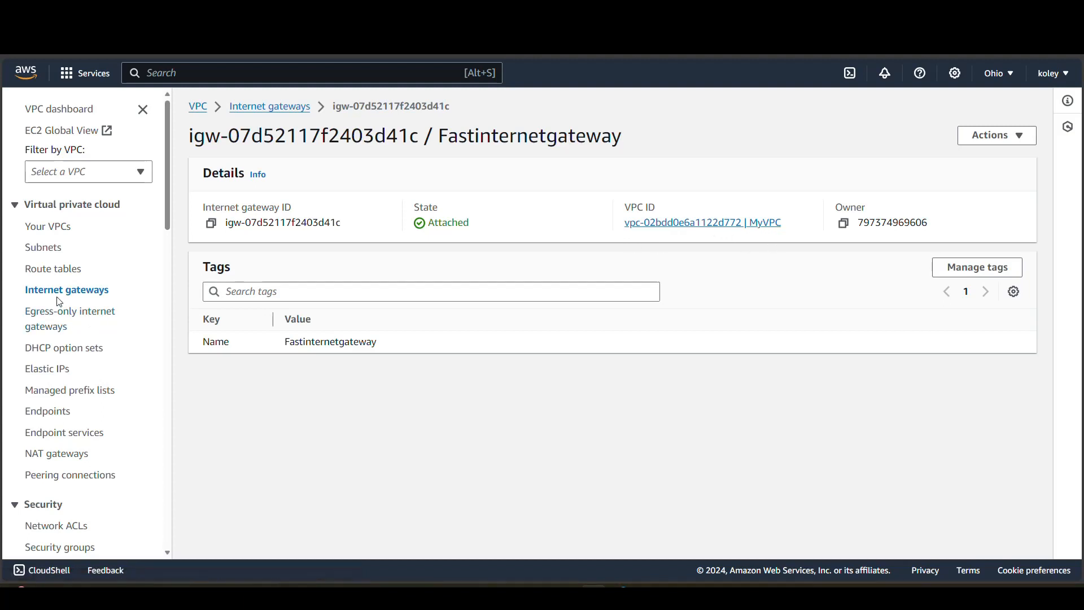
Open the list of route tables and select Routepublic to show its details.
left_click(41, 272)
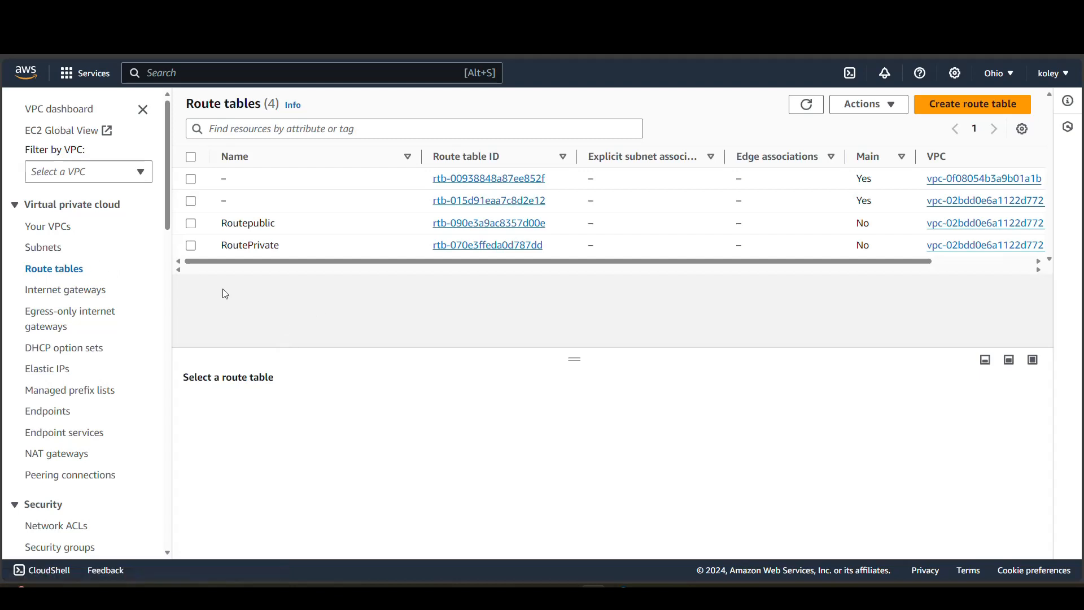
left_click(192, 226)
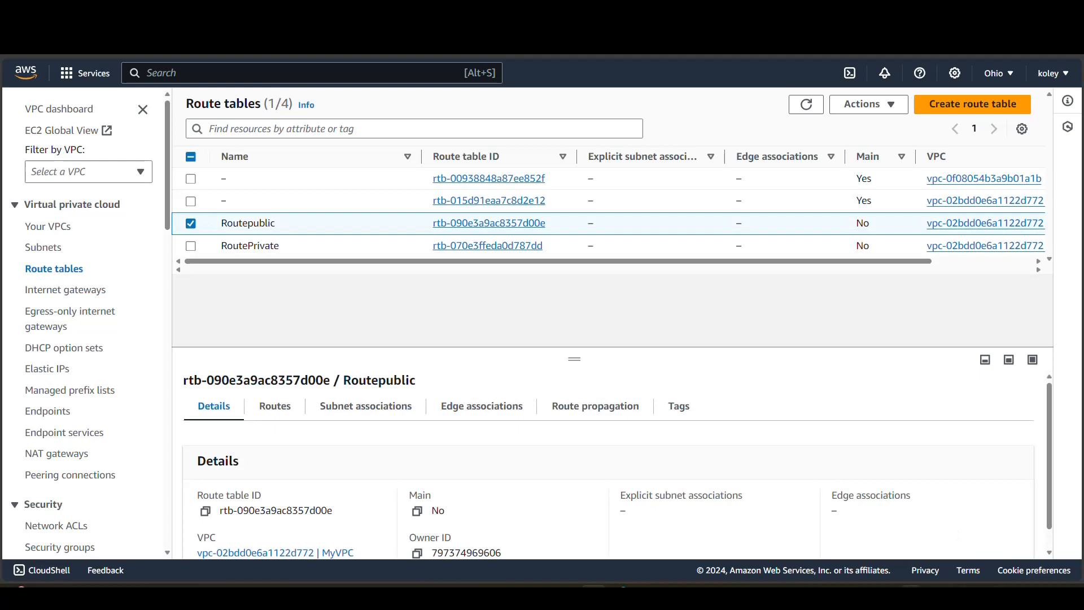
left_click(910, 588)
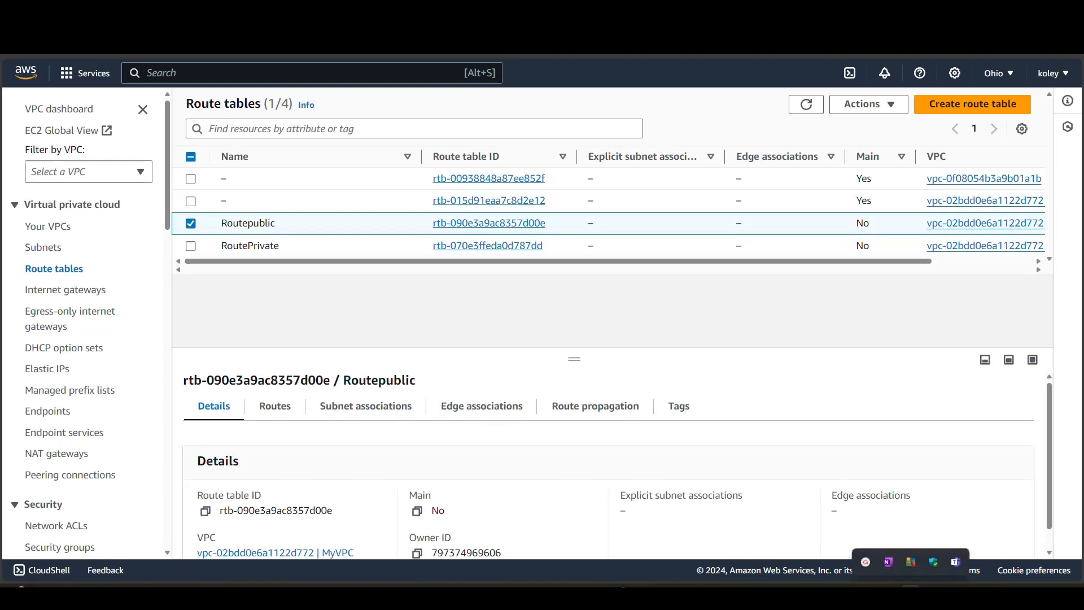
left_click(869, 566)
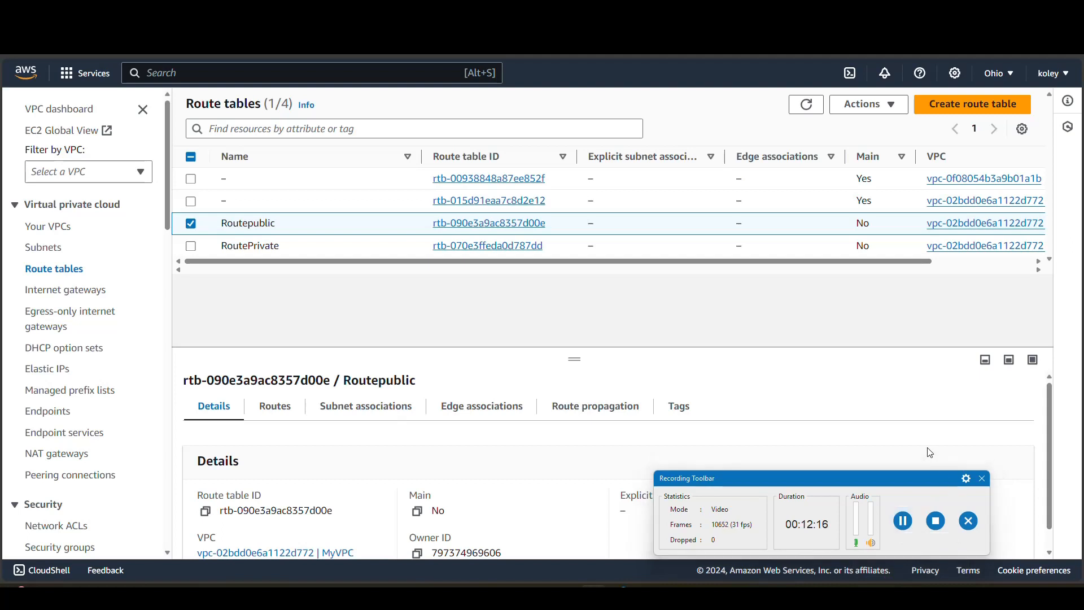
left_click(984, 479)
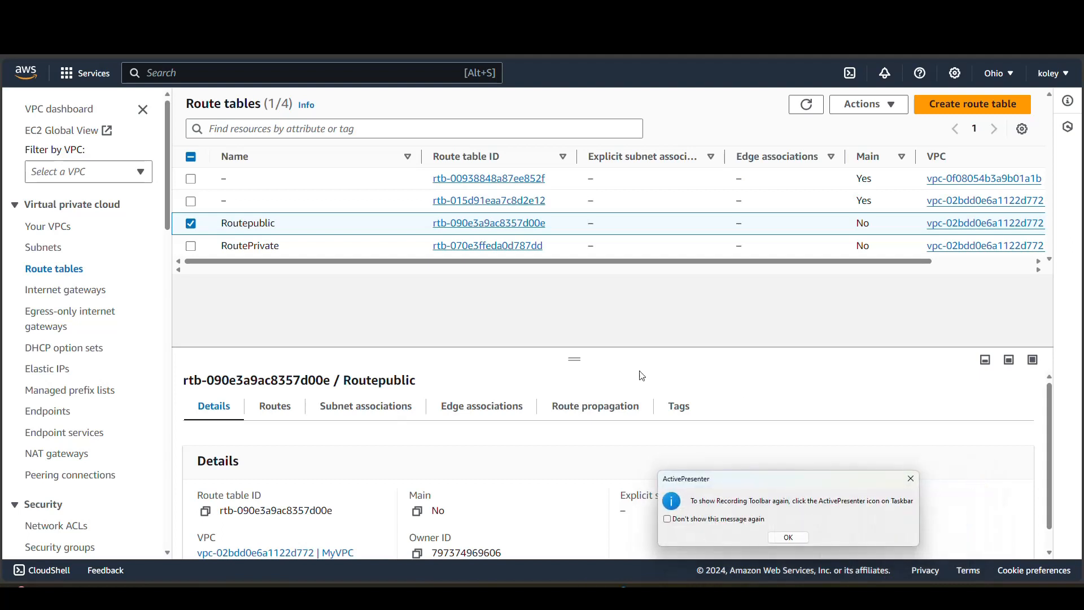
left_click(911, 478)
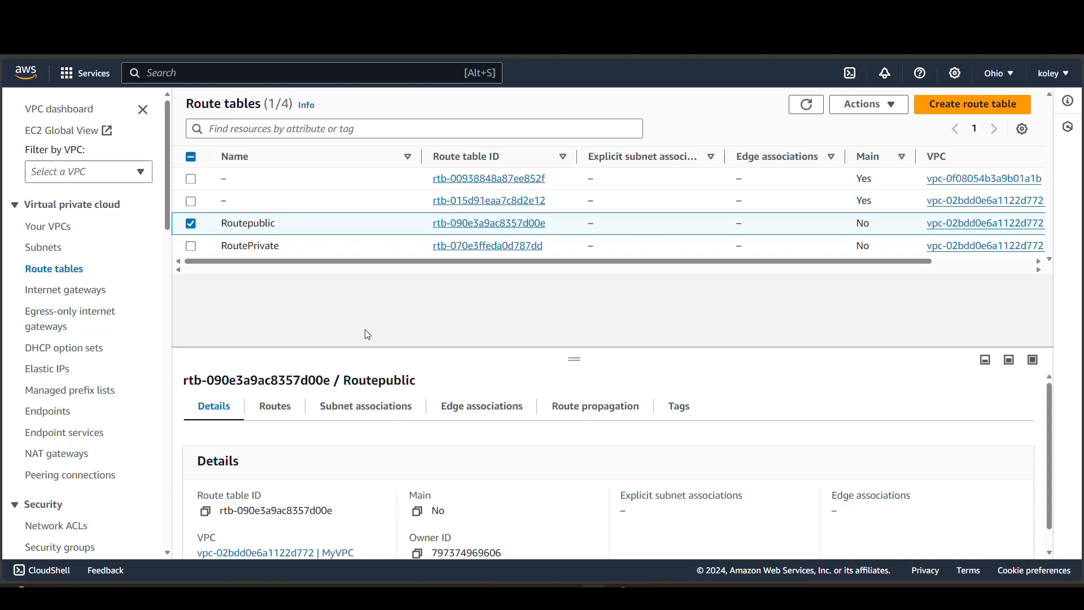
Add a route to Routepublic with destination 0.0.0.0/0 and the Fastinternetgateway internet gateway as target, and save the changes.
left_click(276, 414)
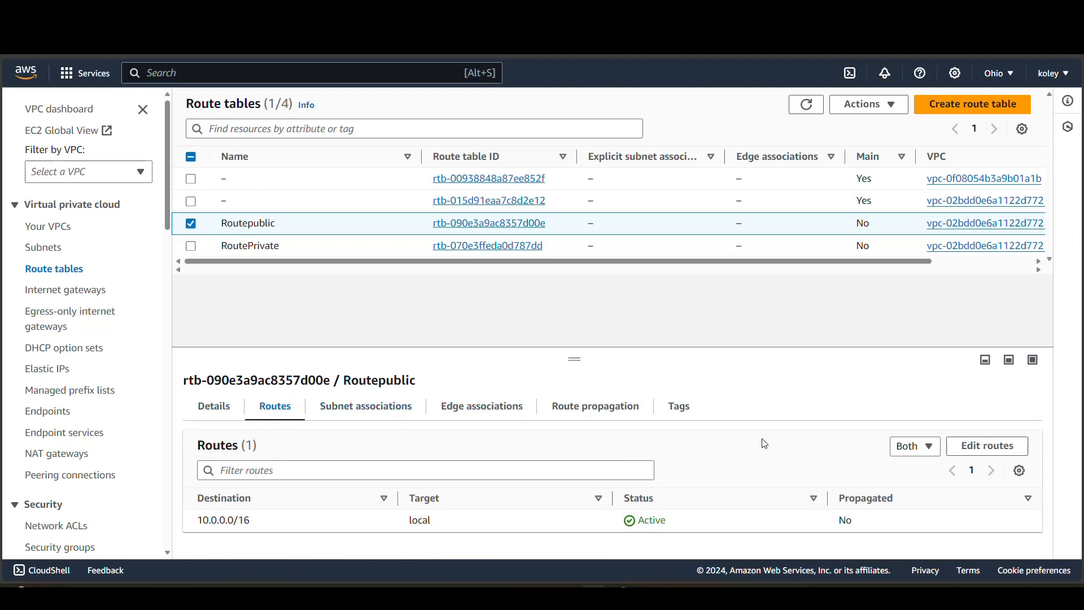
left_click(990, 452)
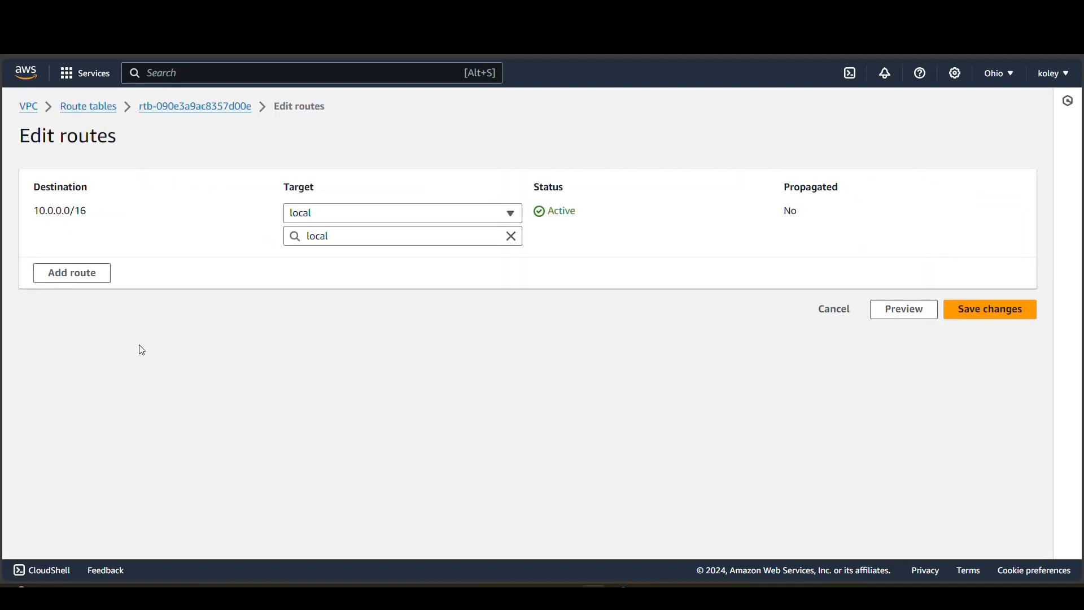
left_click(75, 279)
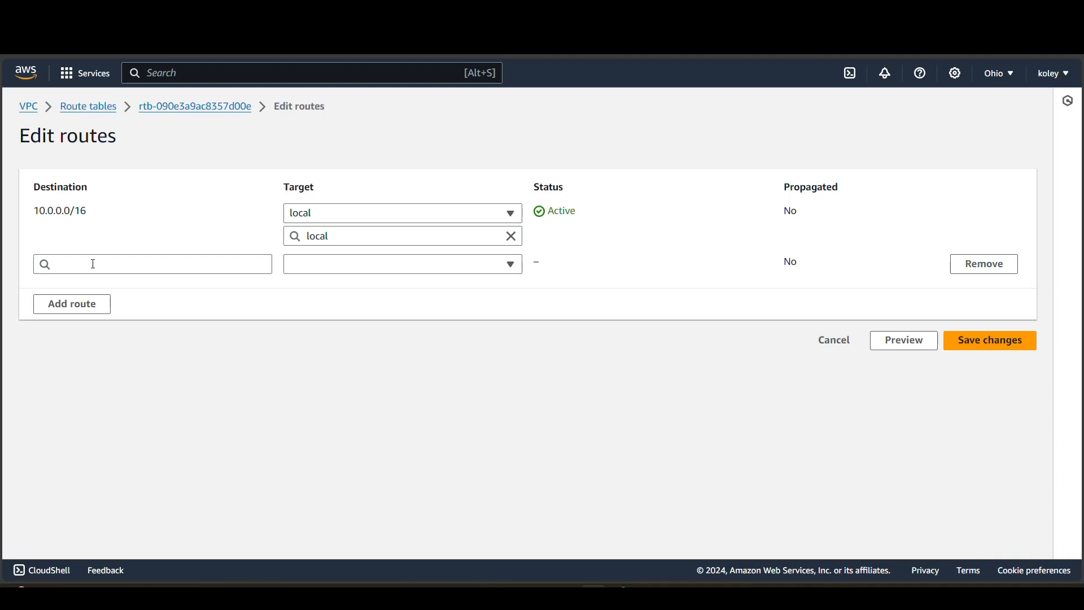
left_click(93, 265)
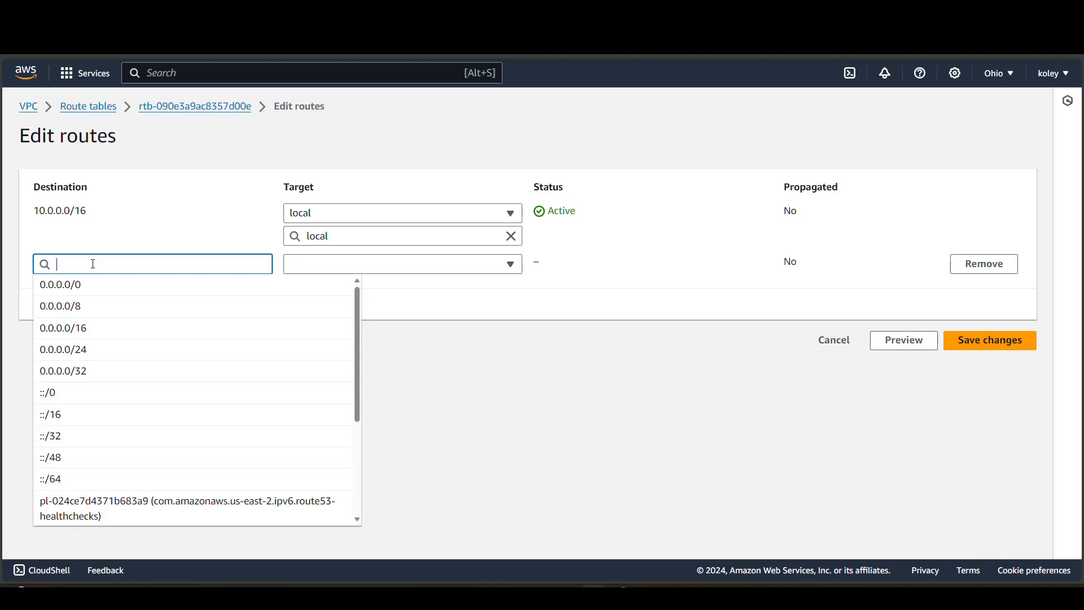
left_click(68, 288)
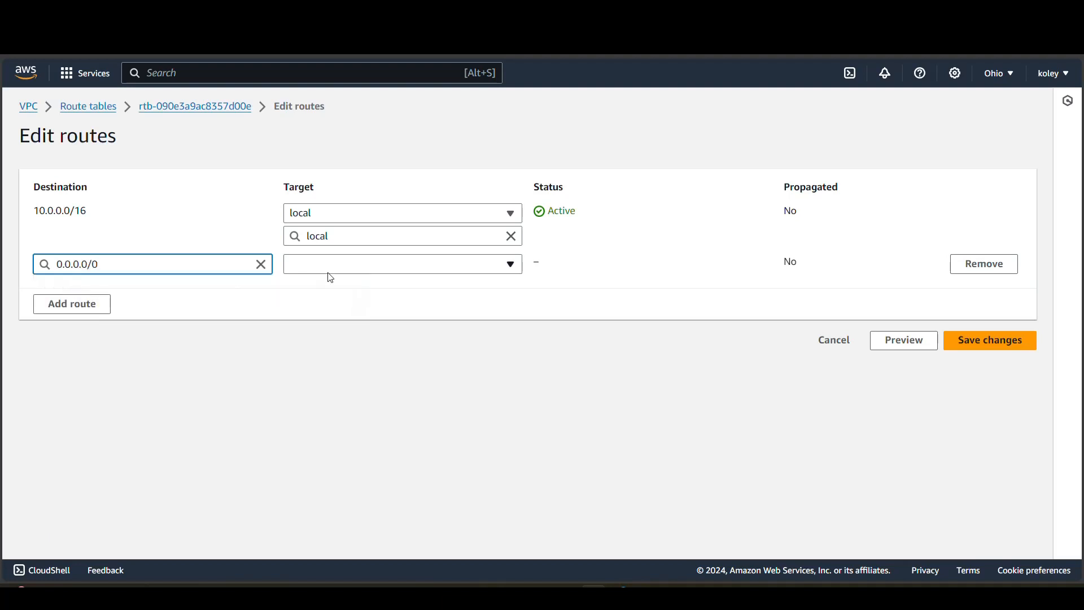
left_click(430, 270)
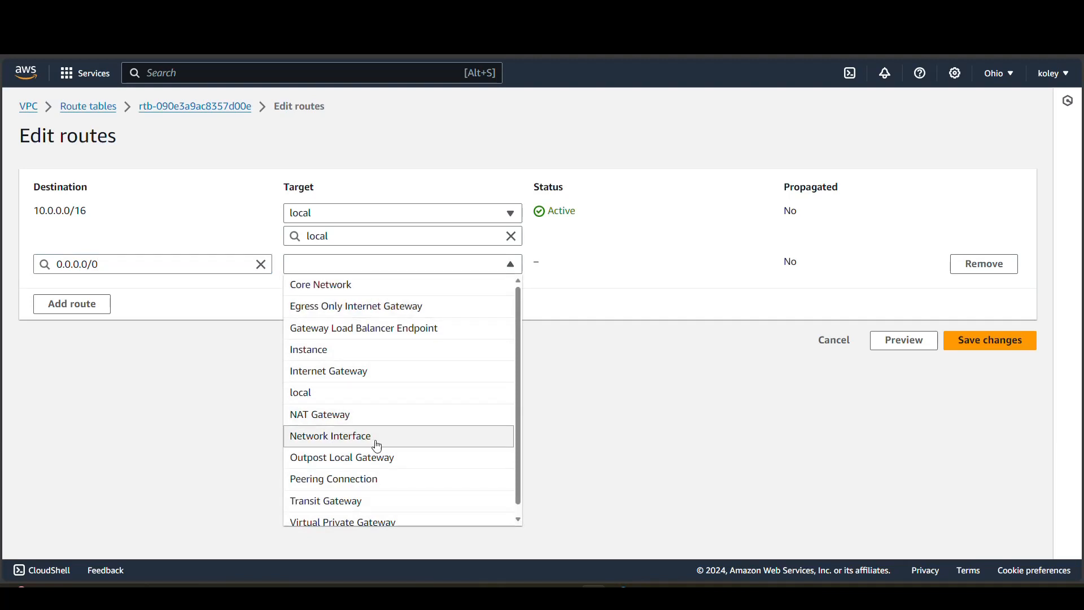
left_click(339, 377)
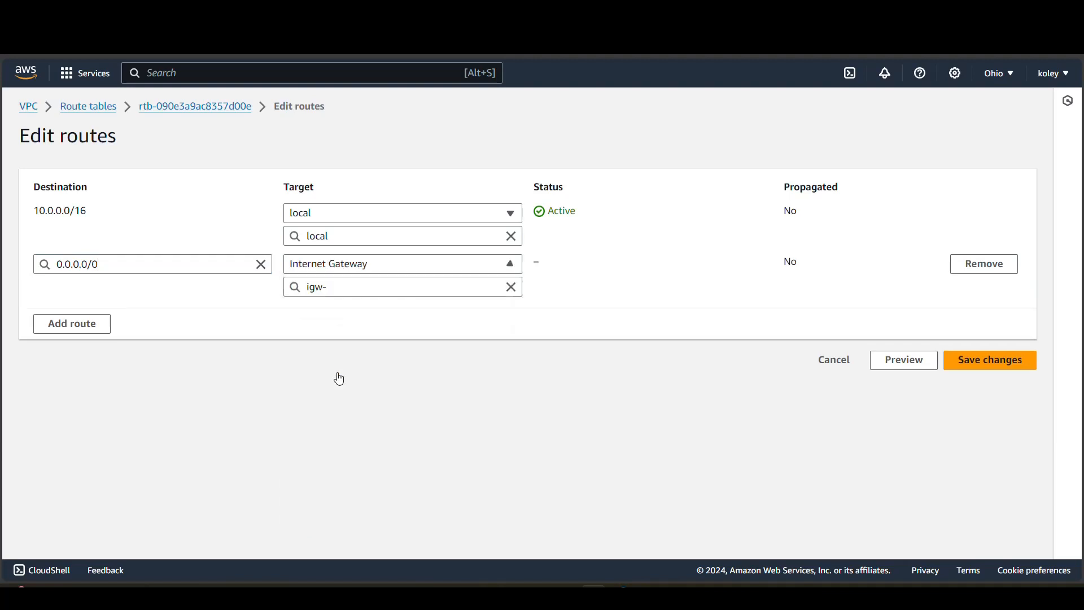
left_click(395, 287)
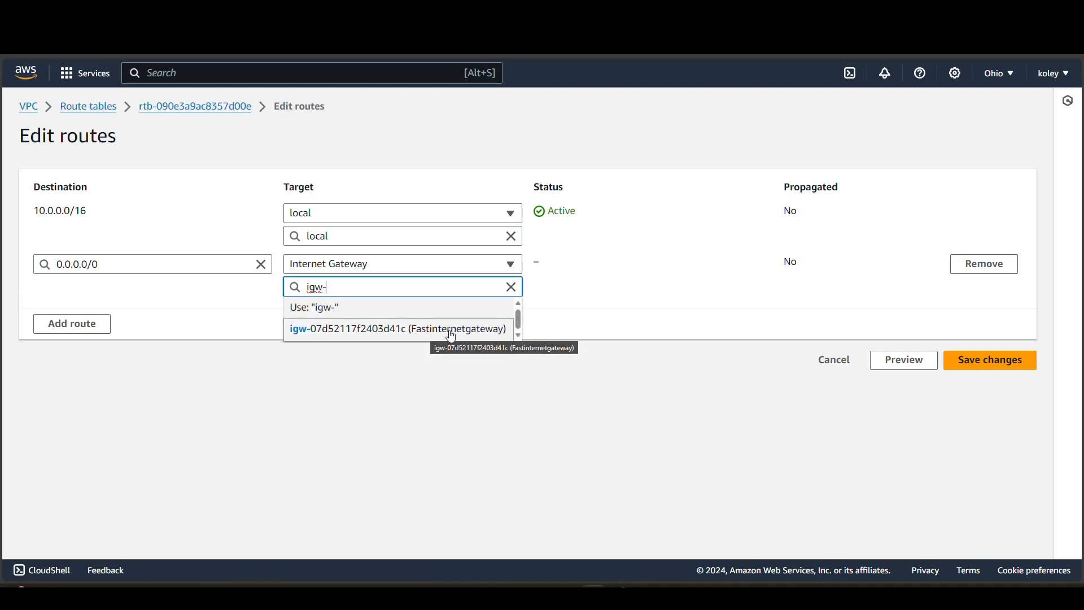
left_click(395, 331)
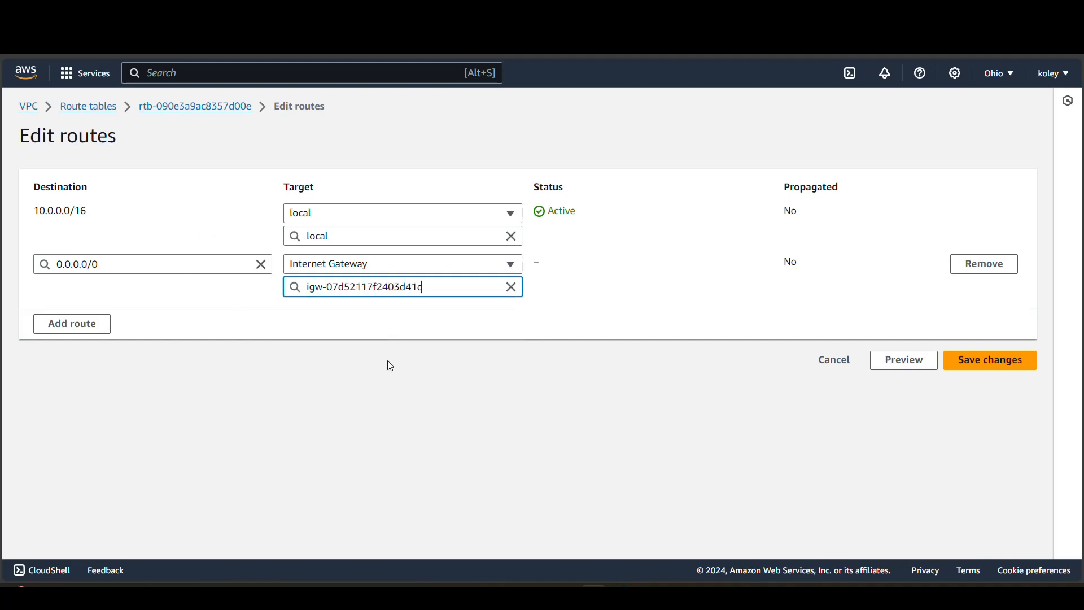
left_click(993, 366)
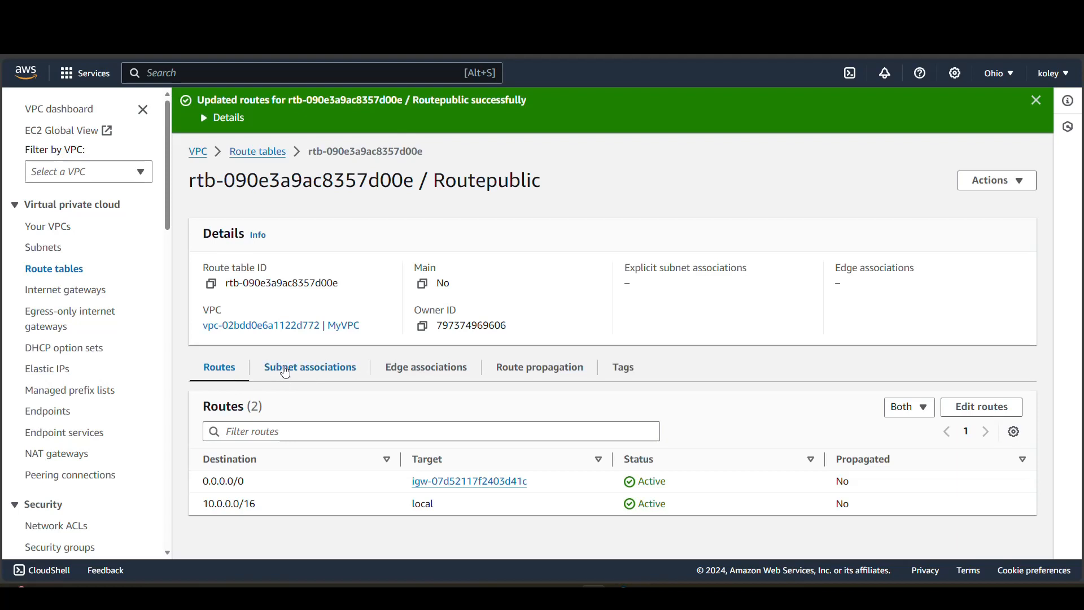
Associate PublicSubnet with the Routepublic route table and save the association.
left_click(314, 374)
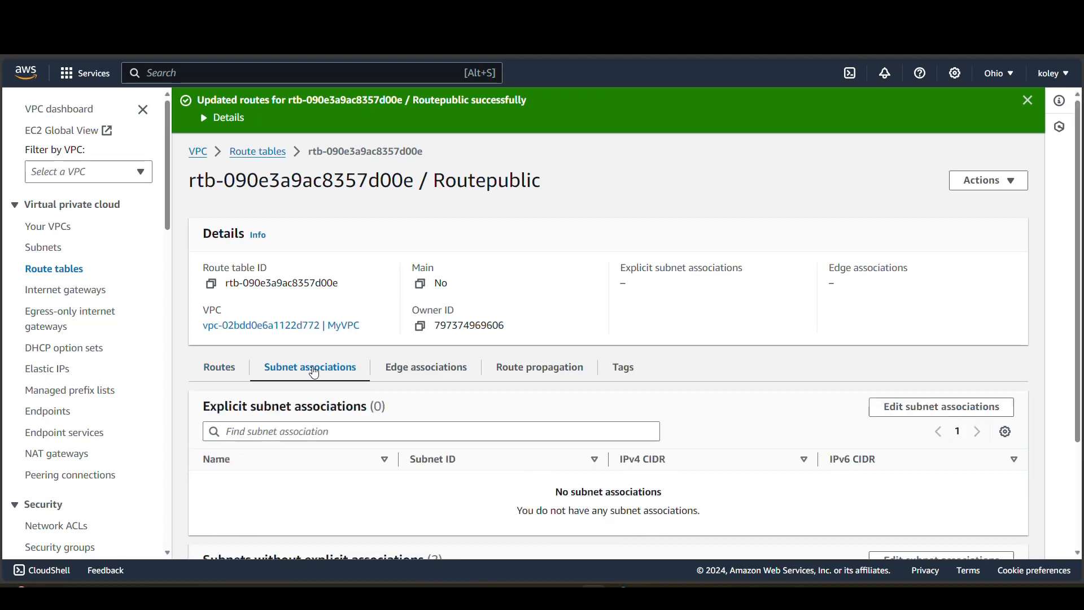
left_click(949, 411)
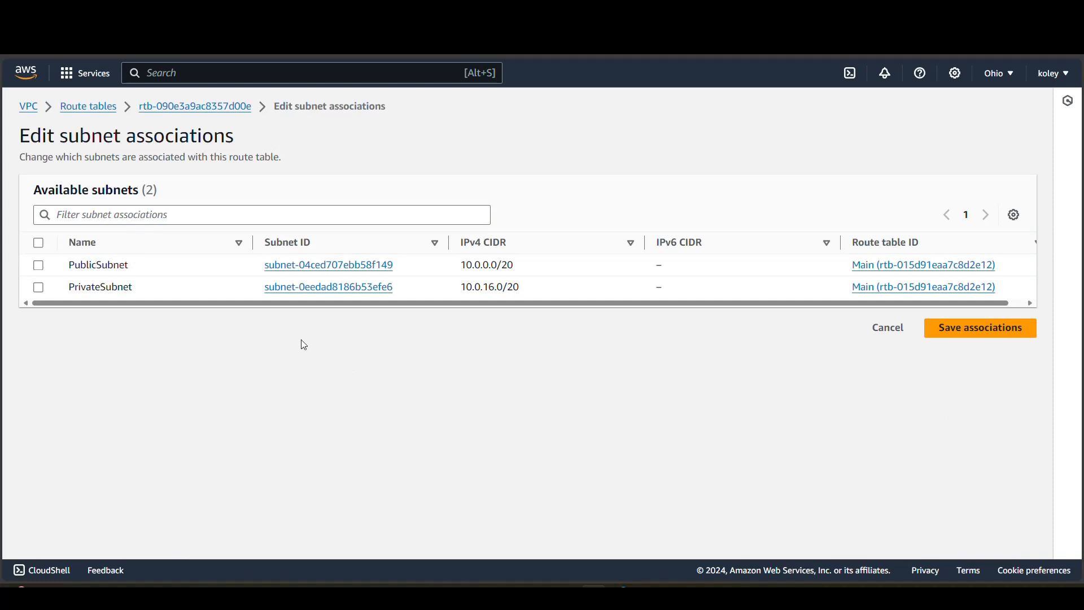
left_click(39, 267)
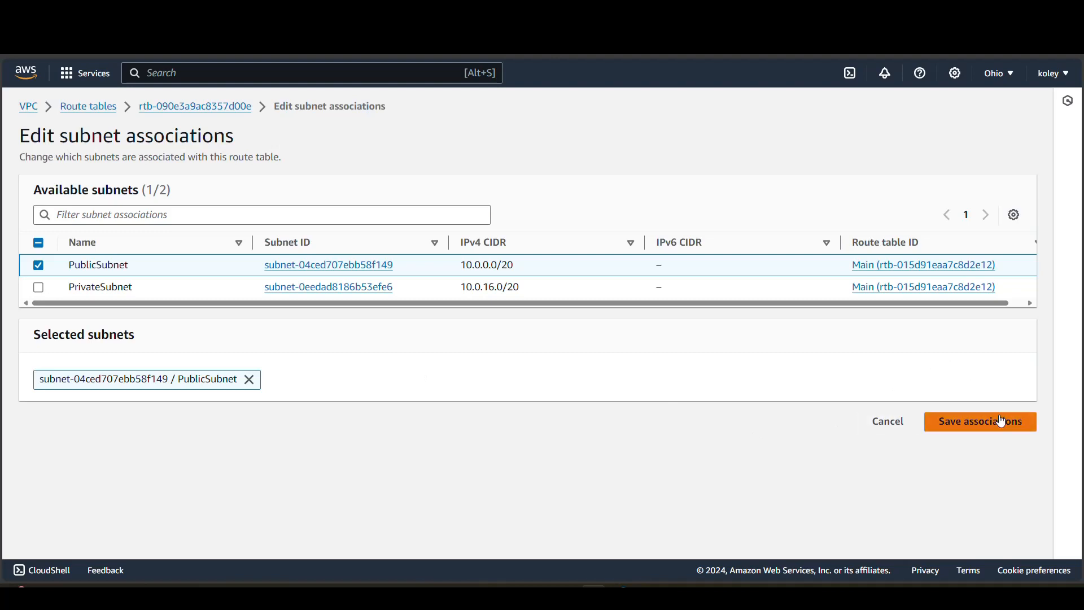
left_click(984, 425)
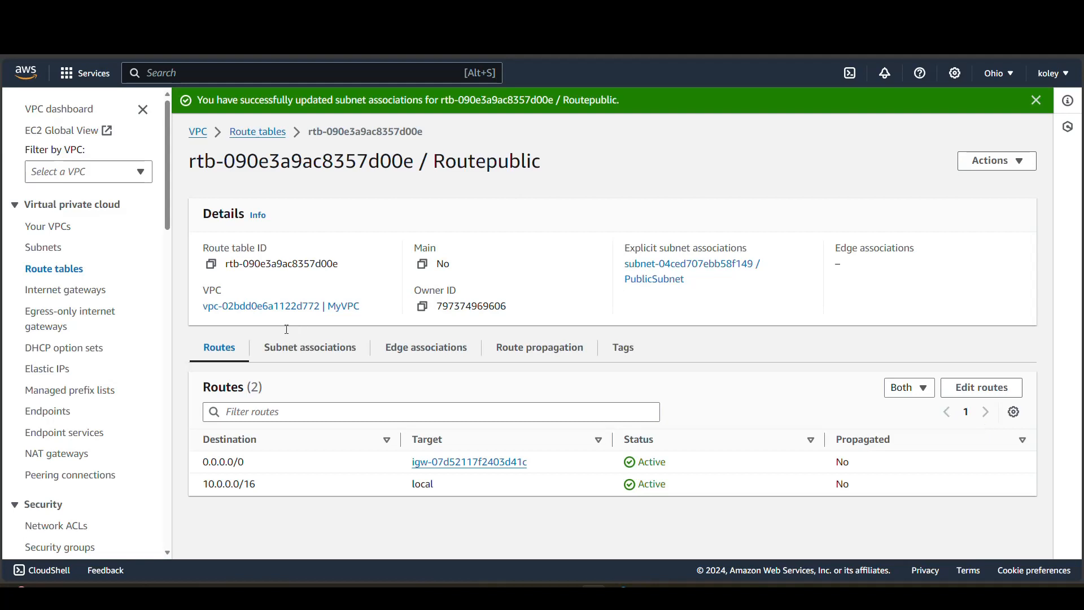
Select RoutePrivate instead of Routepublic in the list of route tables and associate PrivateSubnet with it.
left_click(52, 270)
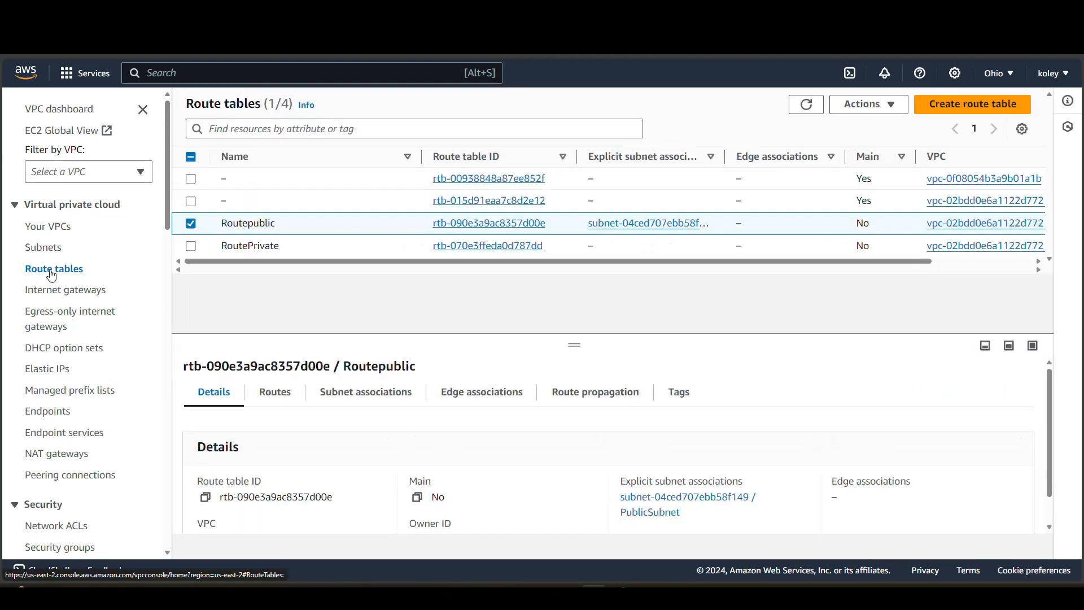
left_click(191, 225)
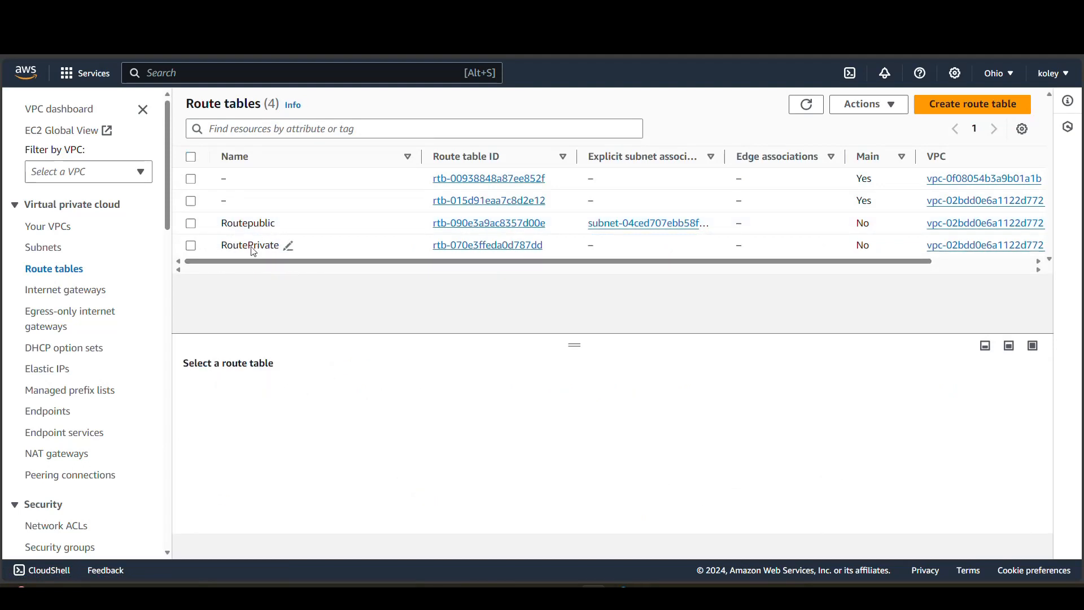
left_click(192, 248)
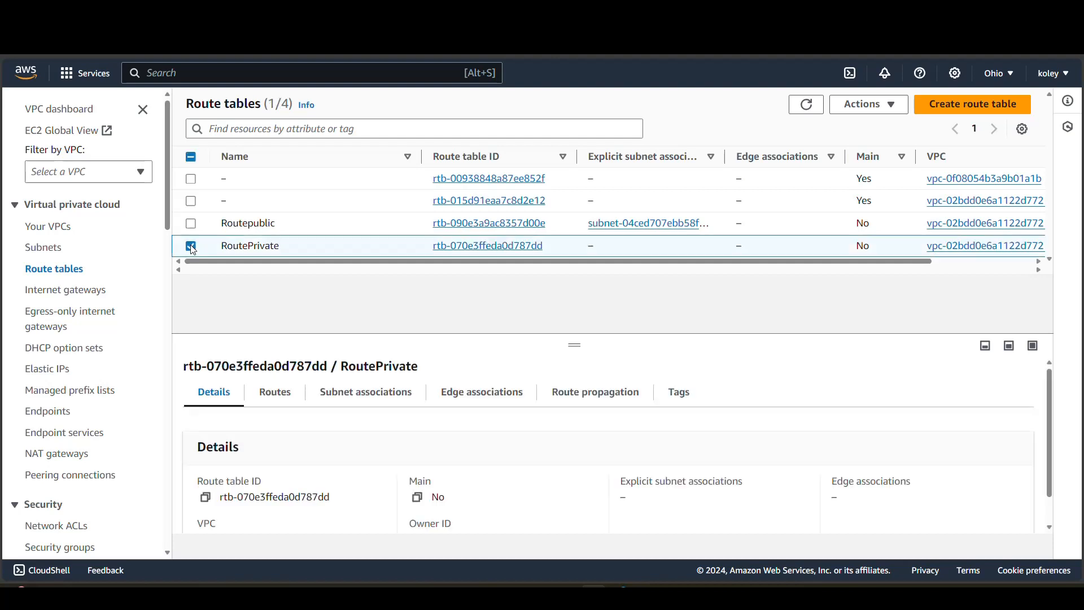
left_click(280, 398)
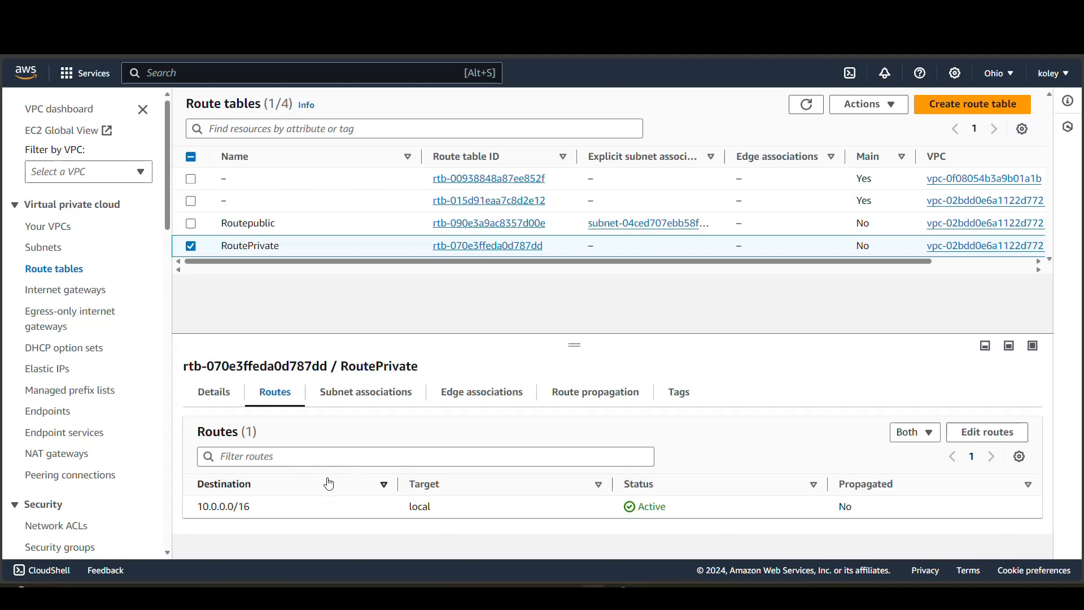
left_click(361, 397)
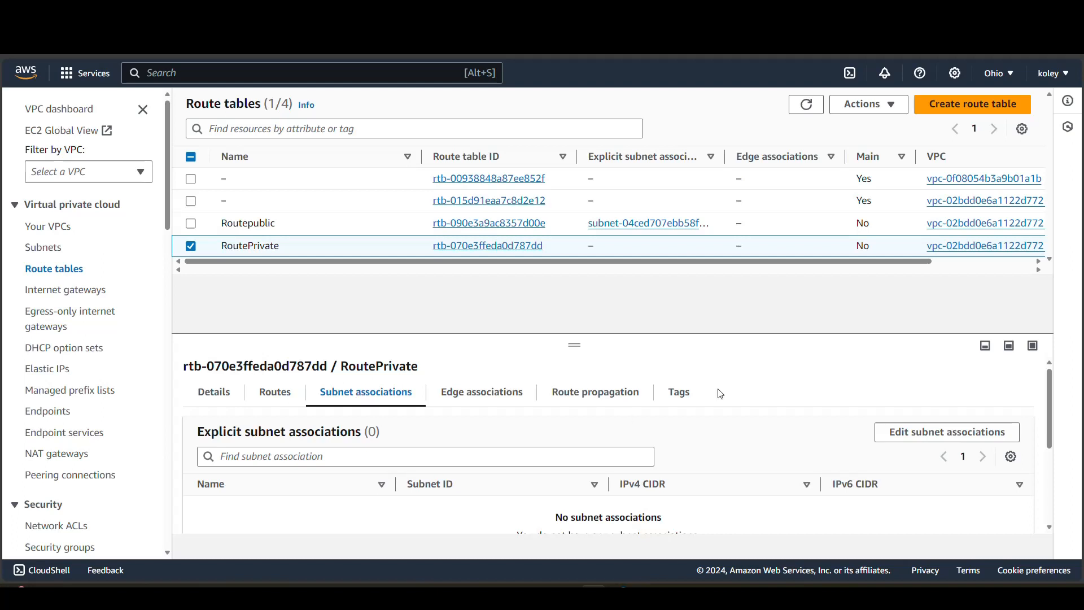
left_click(953, 435)
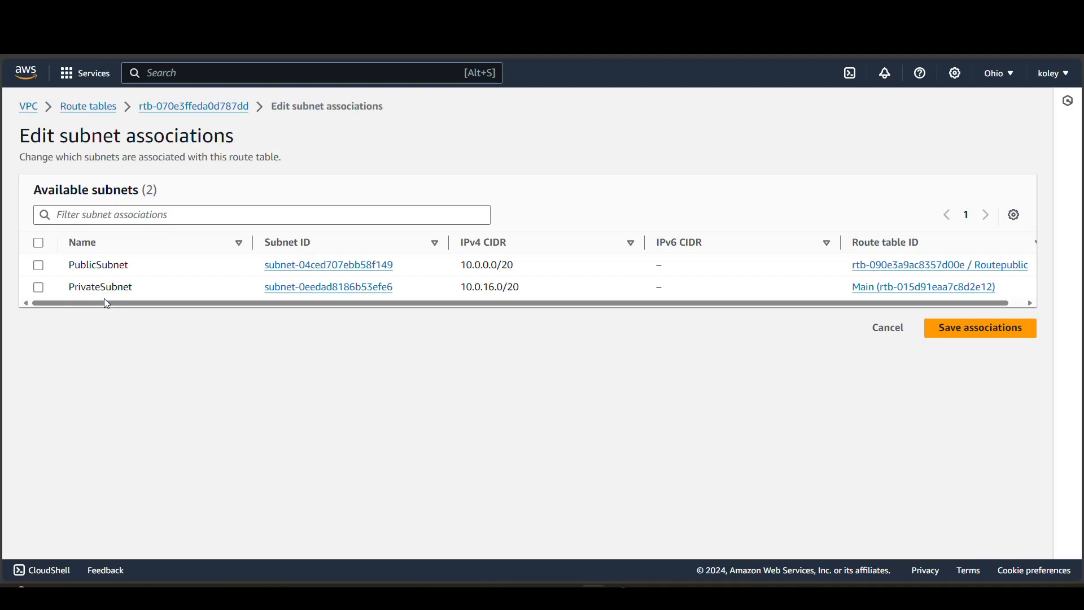
left_click(38, 292)
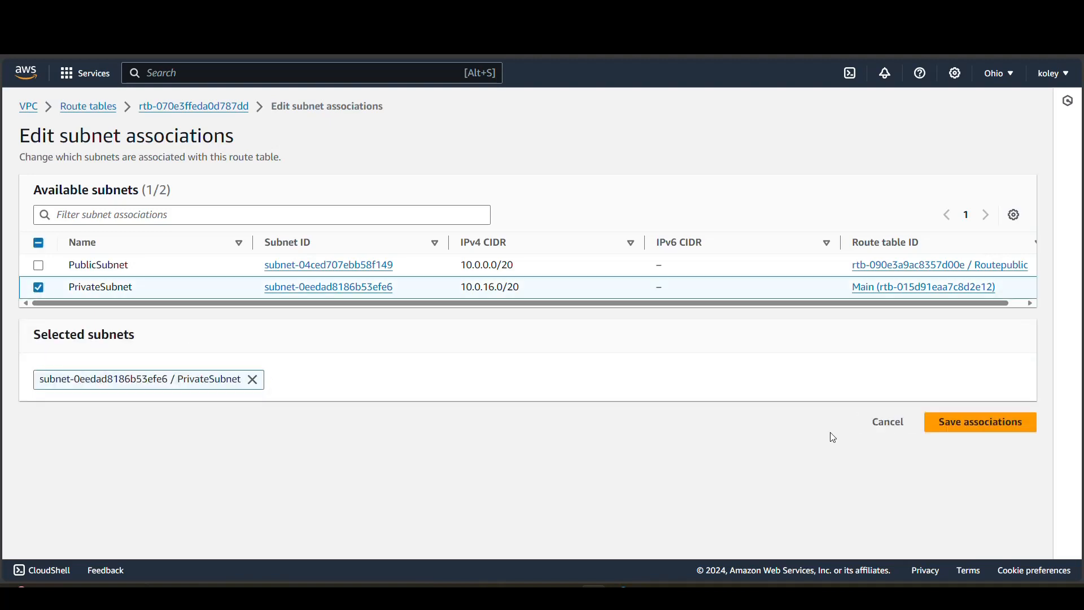
left_click(985, 429)
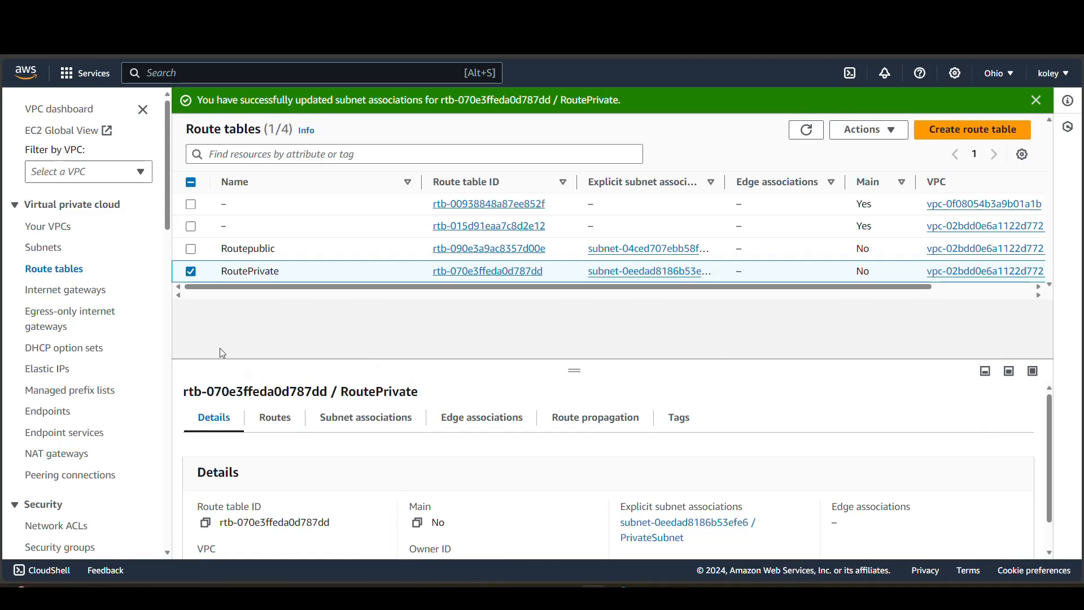
Examine the resource map of MyVPC to check how its subnets, route tables and internet gateway are connected.
left_click(54, 232)
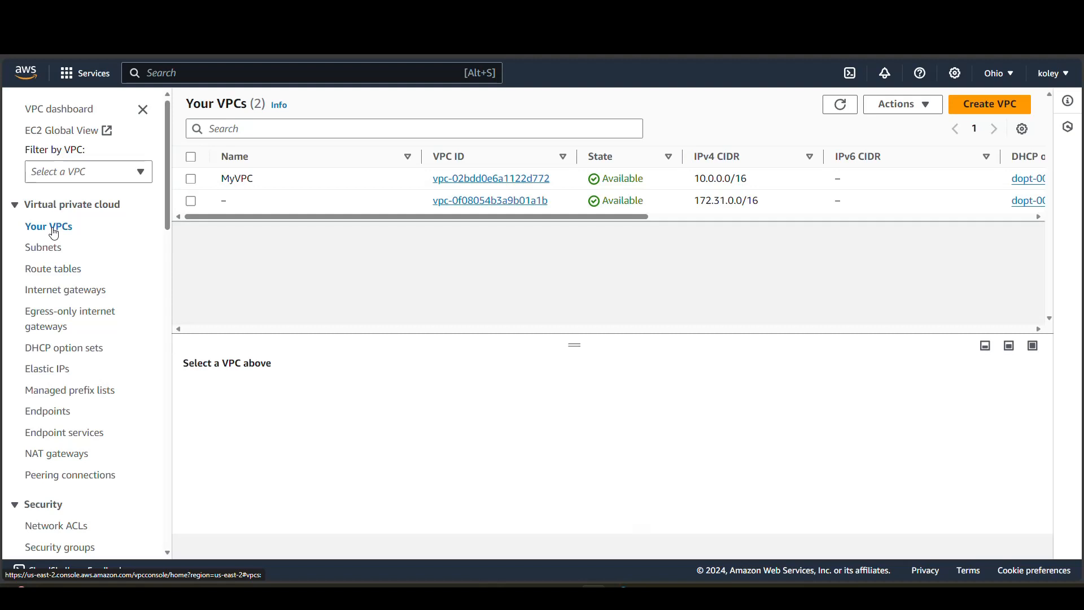
left_click(191, 180)
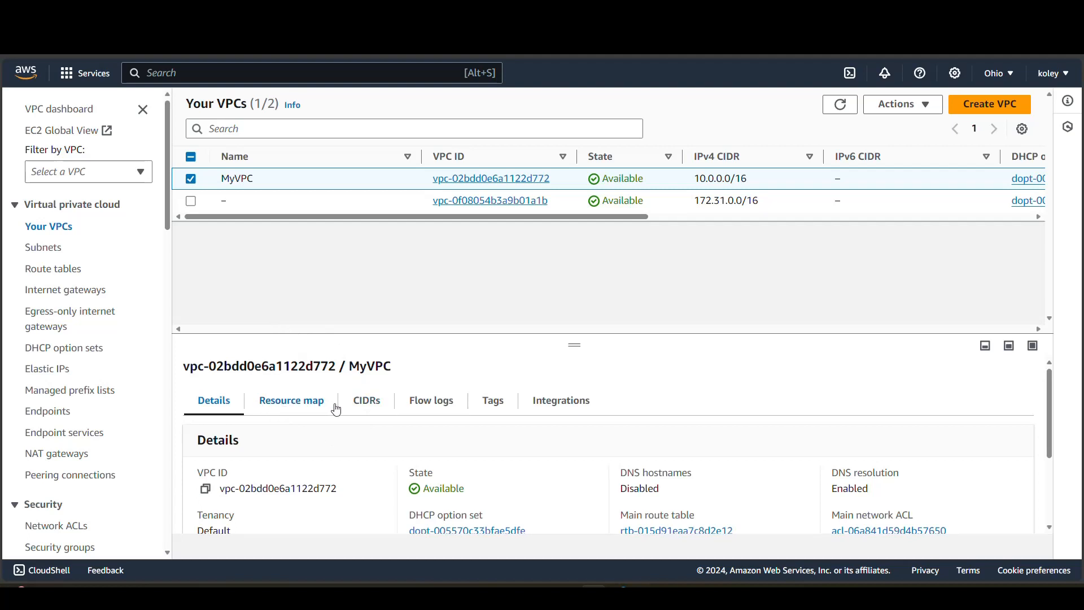
left_click(290, 405)
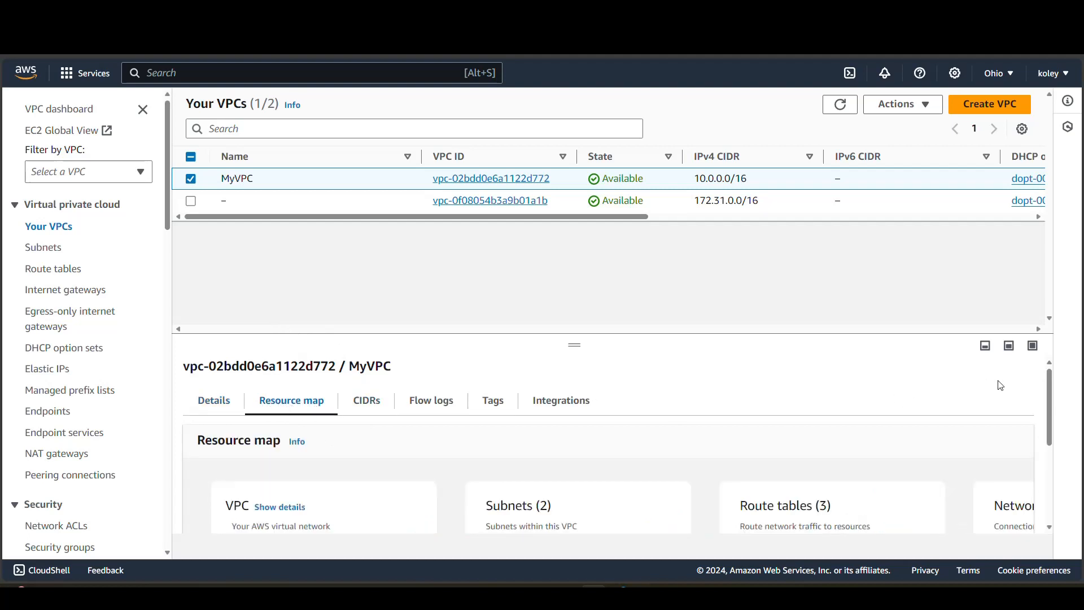
left_click_drag(1052, 384, 1065, 444)
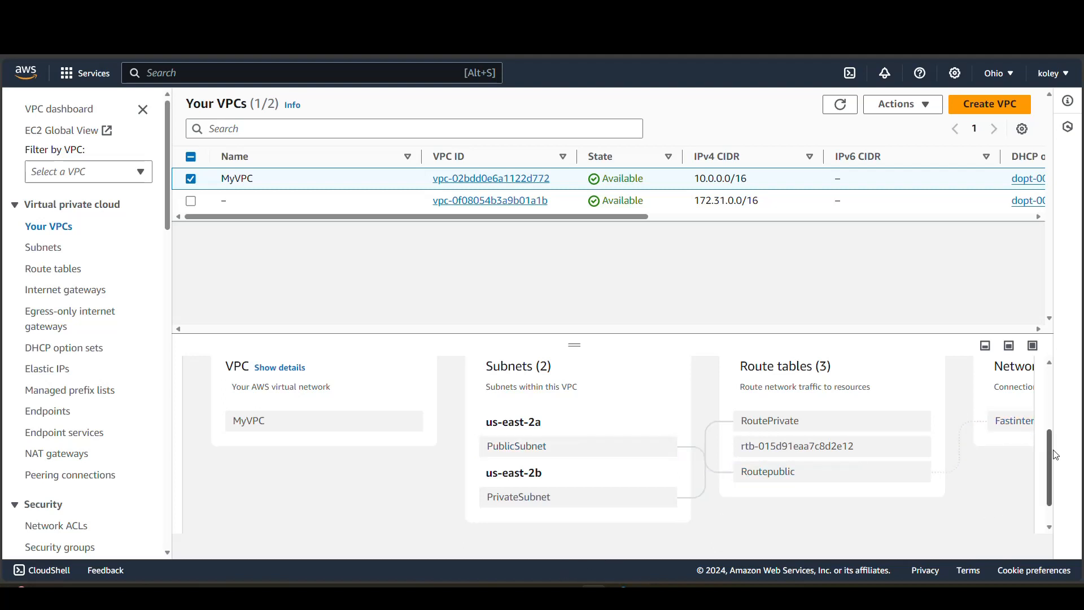
scroll(1053, 477, "down", 1)
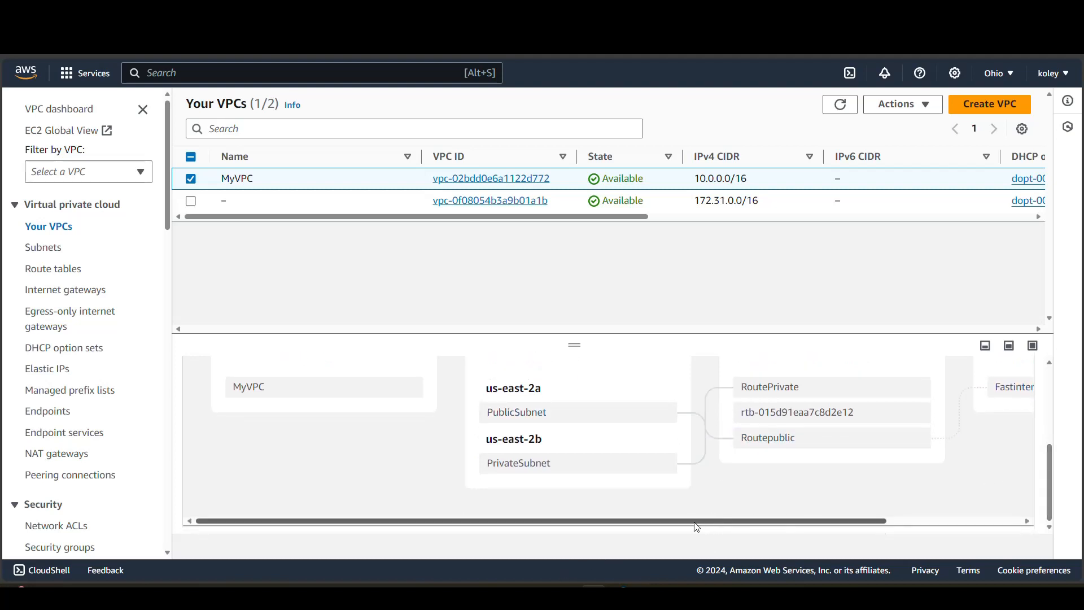
left_click_drag(688, 526, 764, 525)
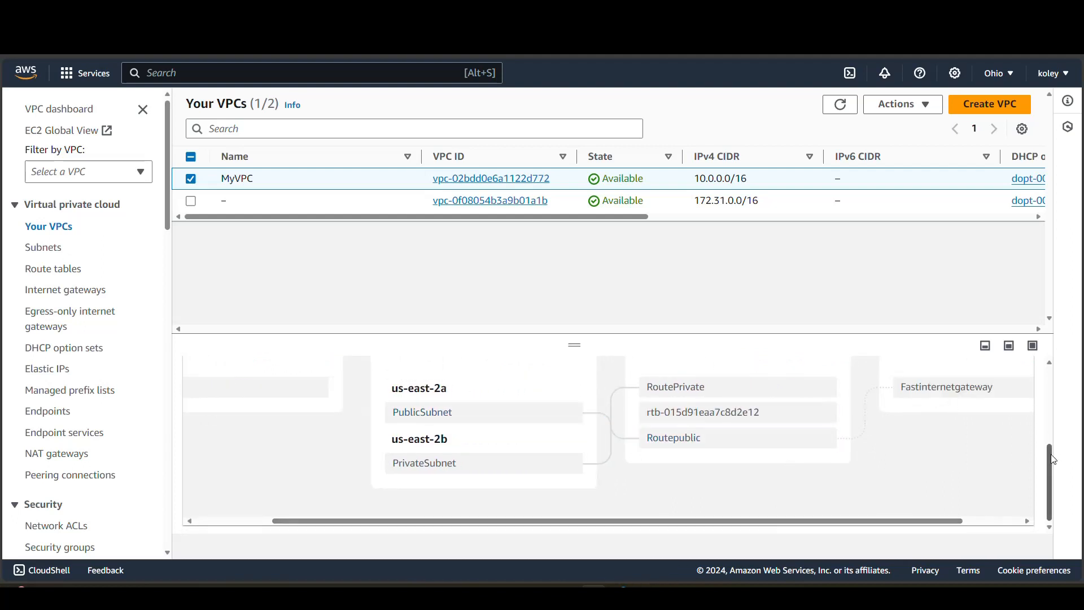
scroll(1051, 450, "up", 1)
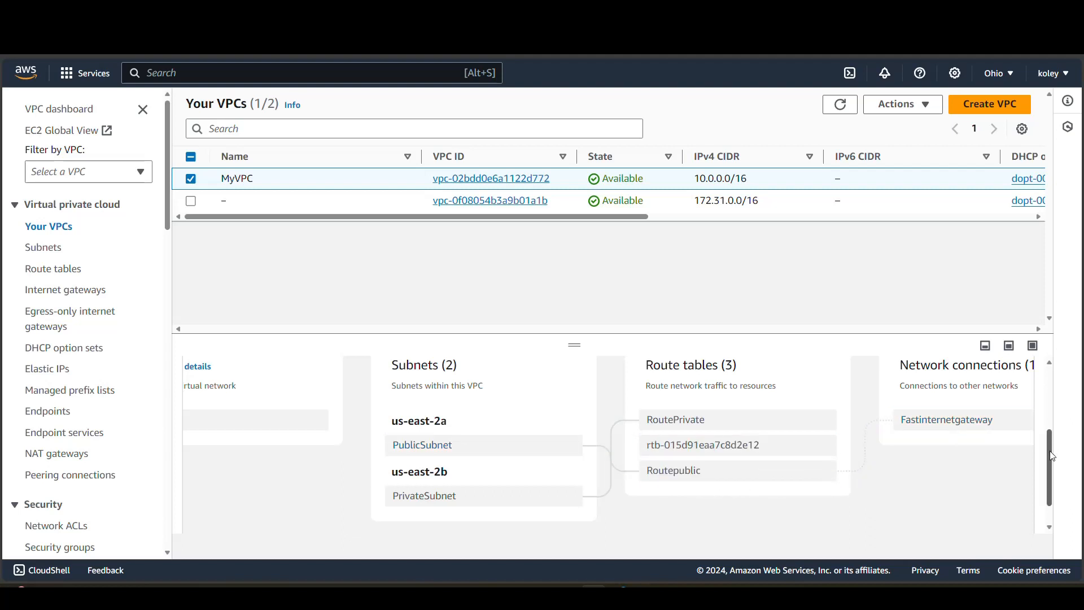
left_click_drag(1052, 458, 1050, 382)
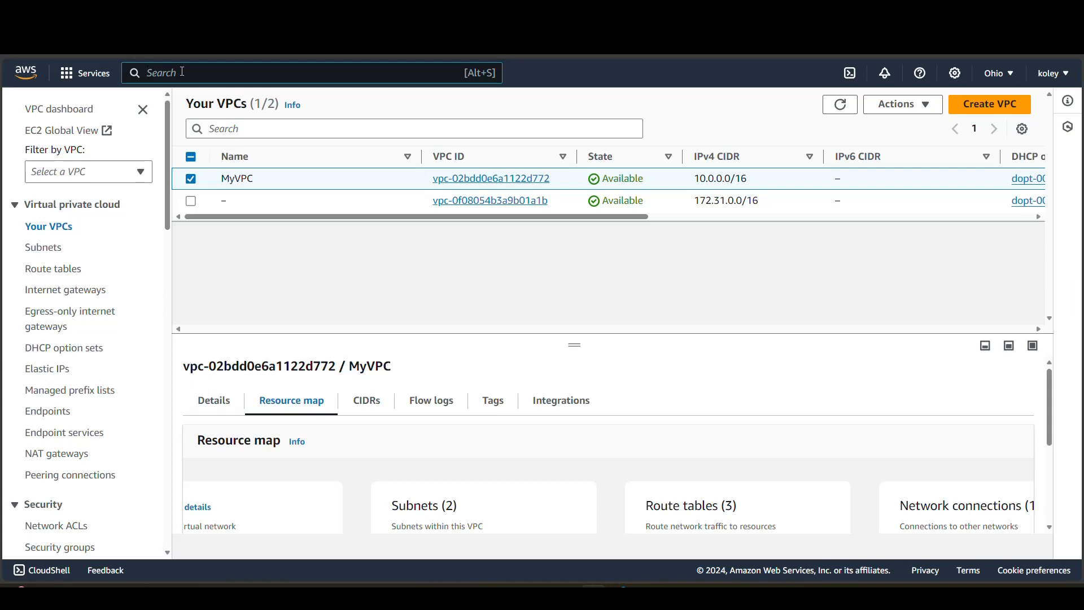
Search for the EC2 service, open its dashboard and start launching a new instance.
type("ec2")
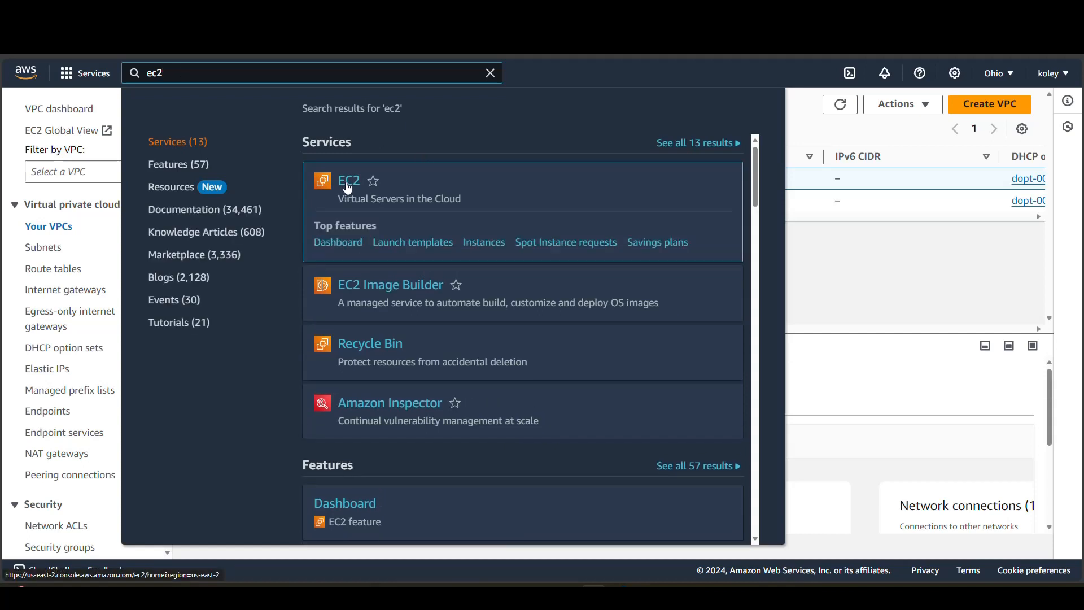
left_click(353, 188)
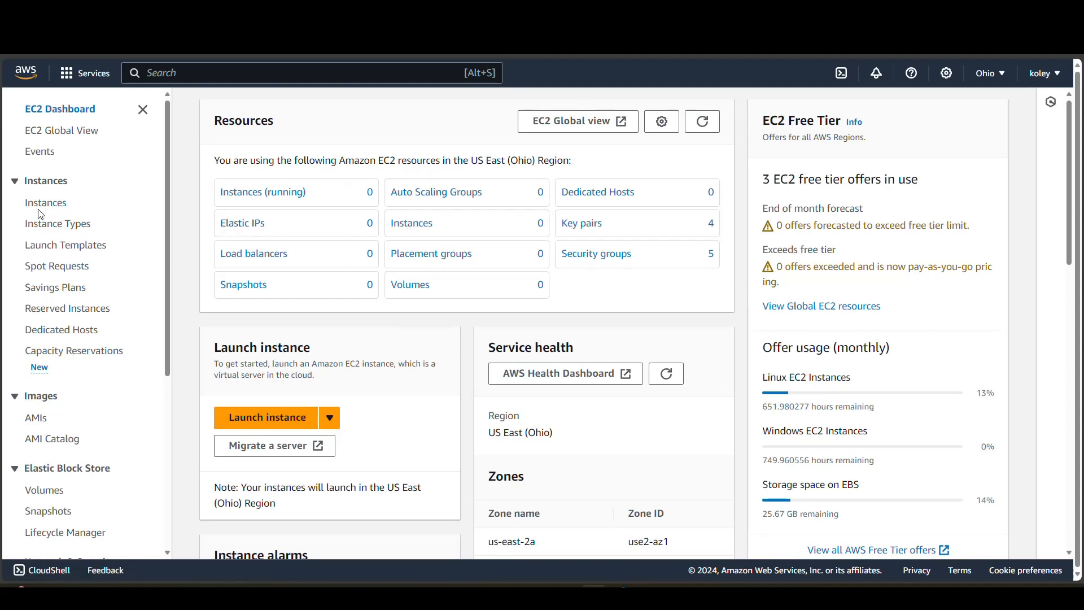
left_click(260, 420)
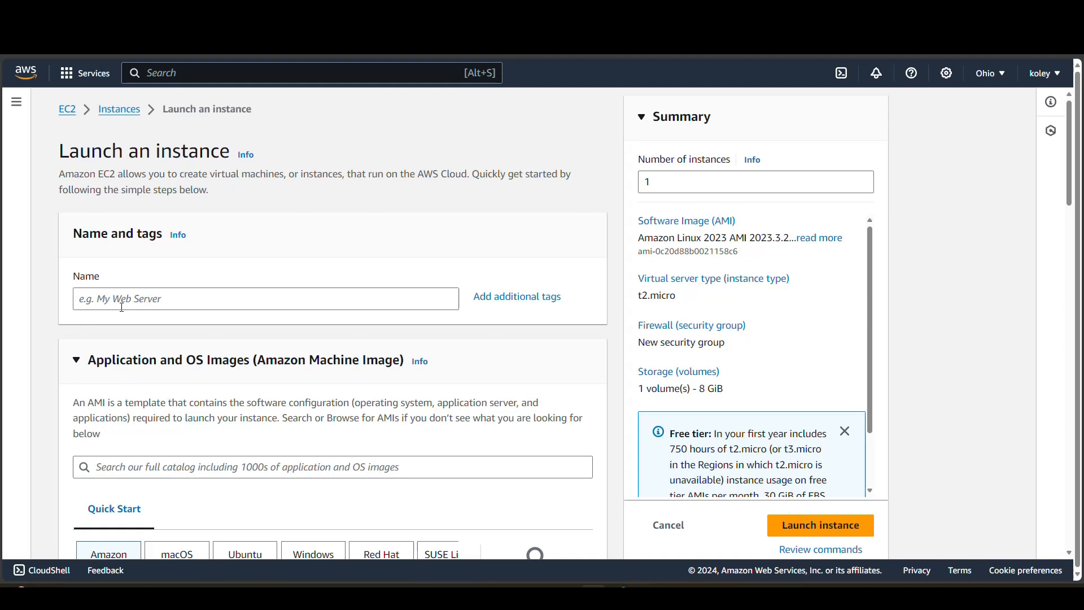
Name the new instance MYserverpublic and choose Amazon Linux as its operating system image.
left_click(188, 300)
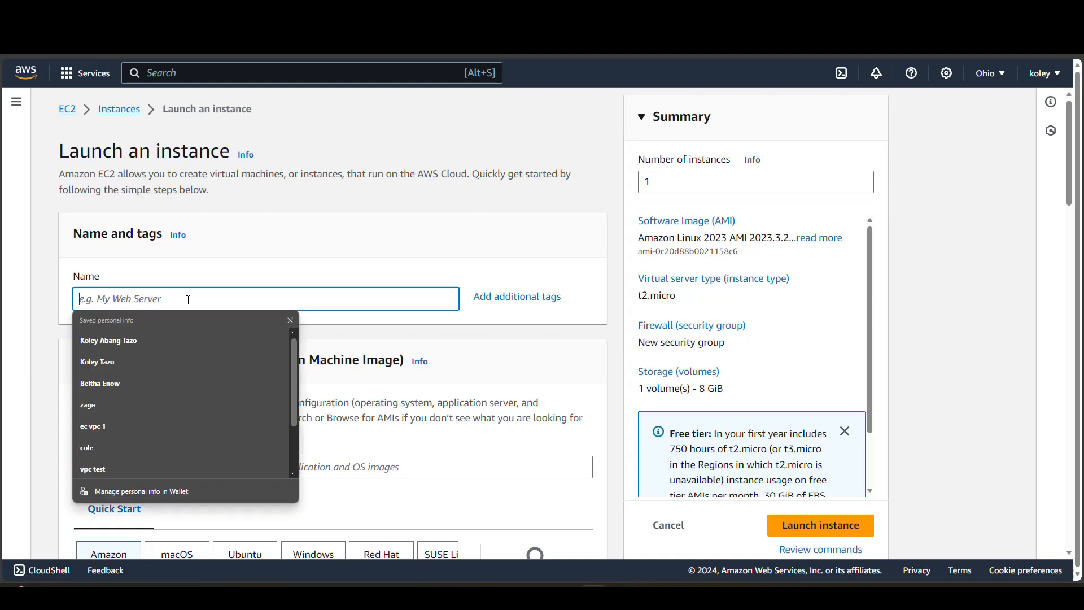
type("MYserv")
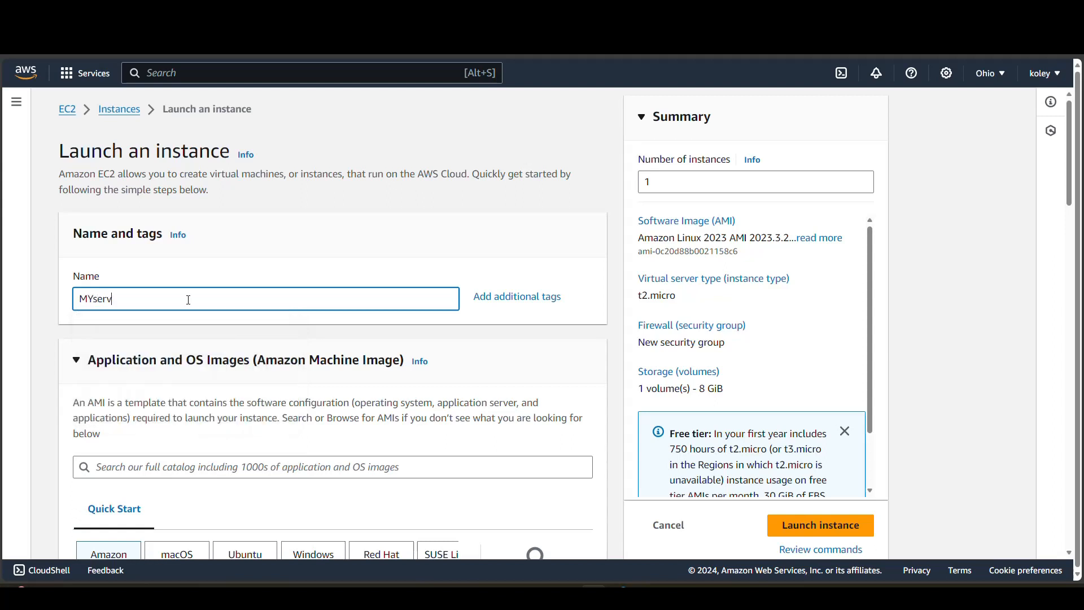
type("erpublic")
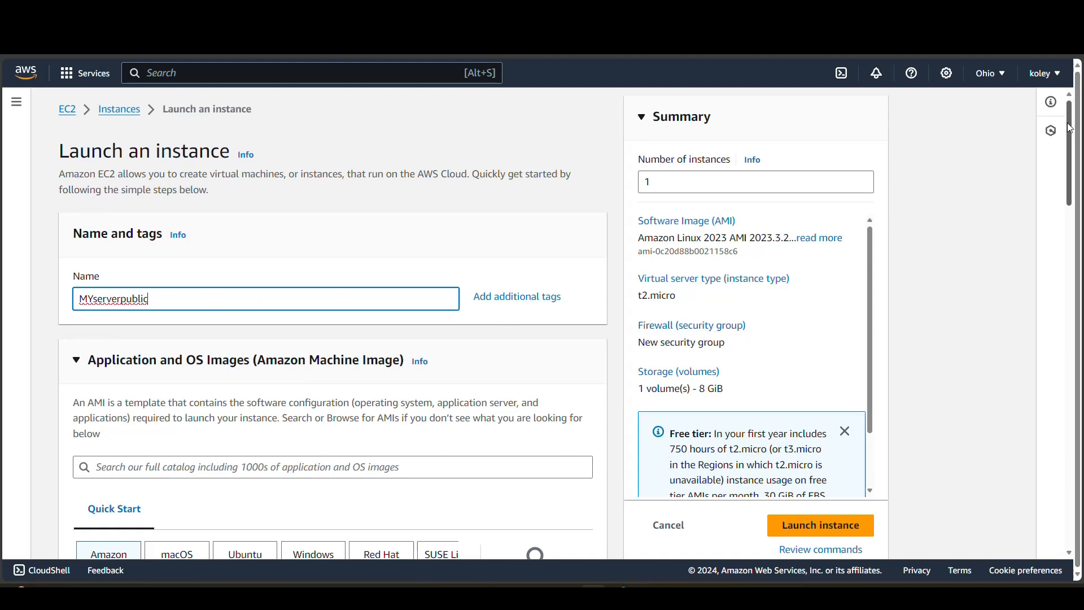
left_click_drag(1071, 129, 1077, 160)
left_click_drag(1077, 165, 1077, 166)
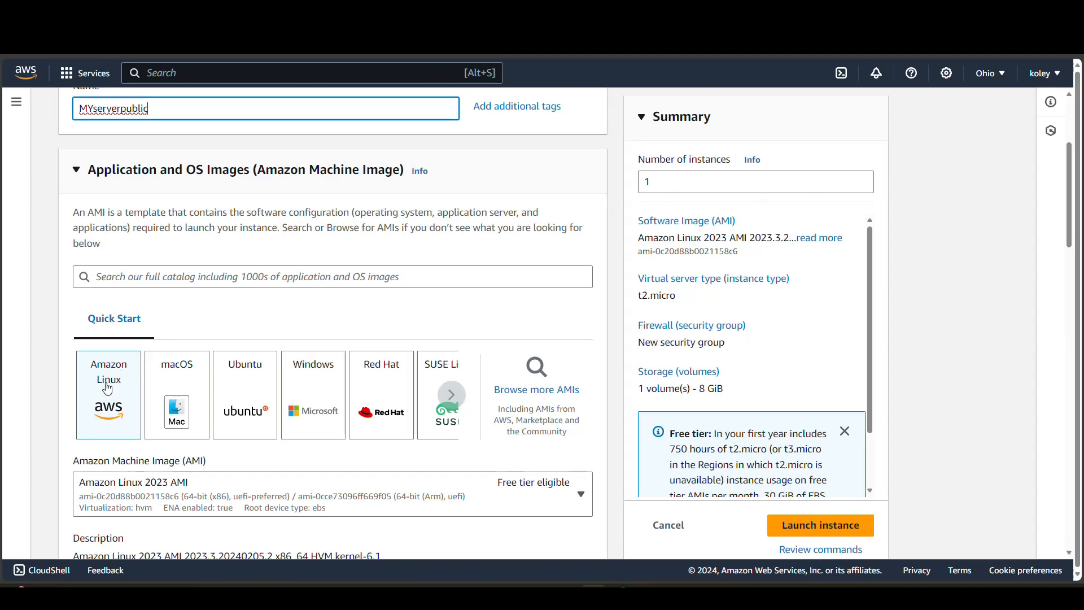
left_click(117, 404)
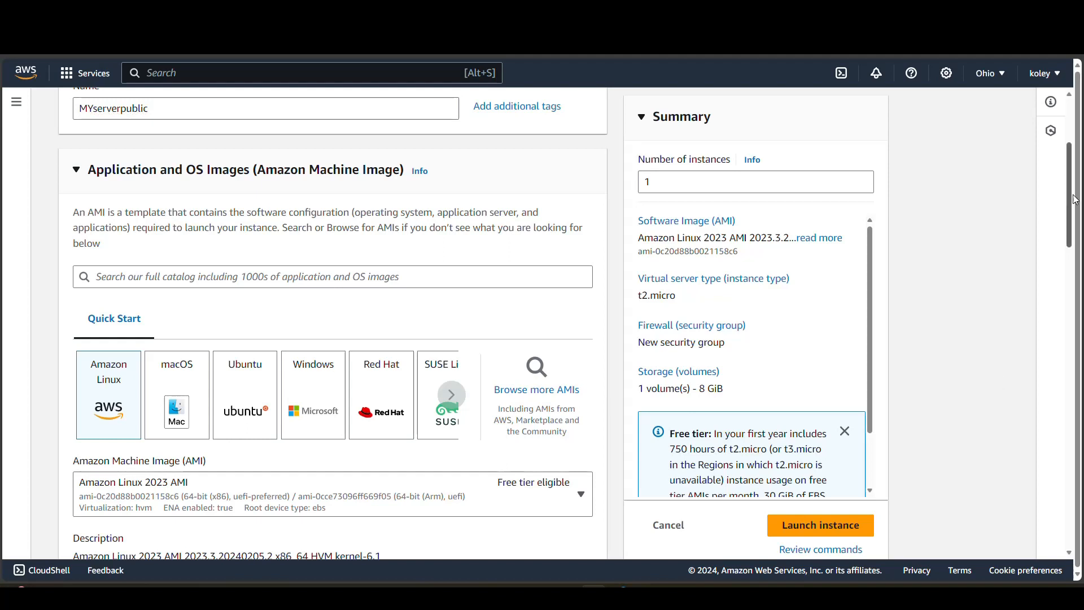
Create a new RSA key pair named SecureKey in .pem format for logging in to the instance.
left_click_drag(1073, 192, 1072, 243)
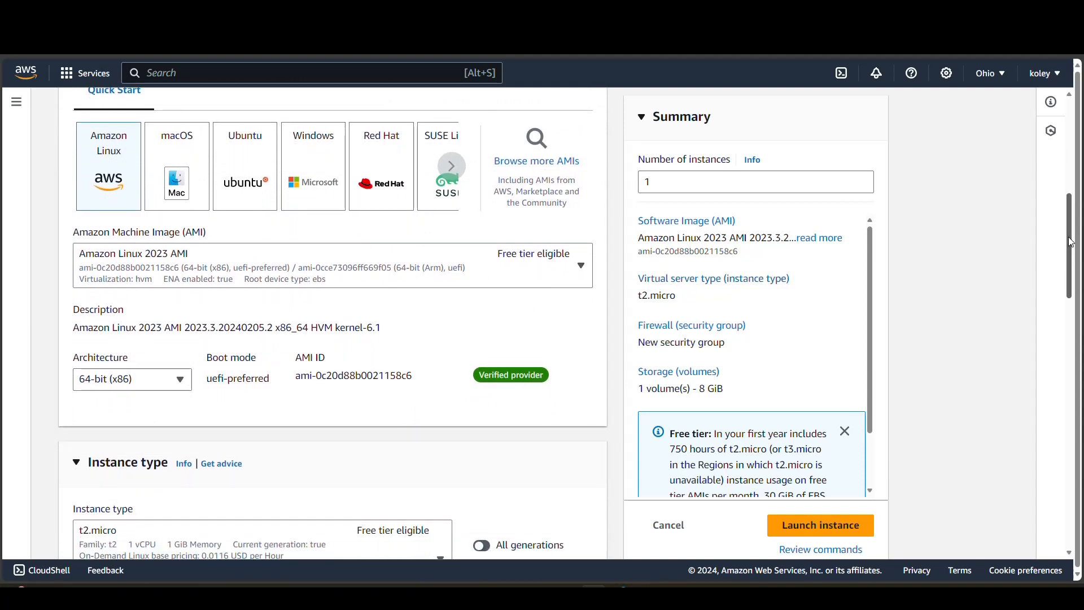
left_click_drag(1071, 241, 1080, 339)
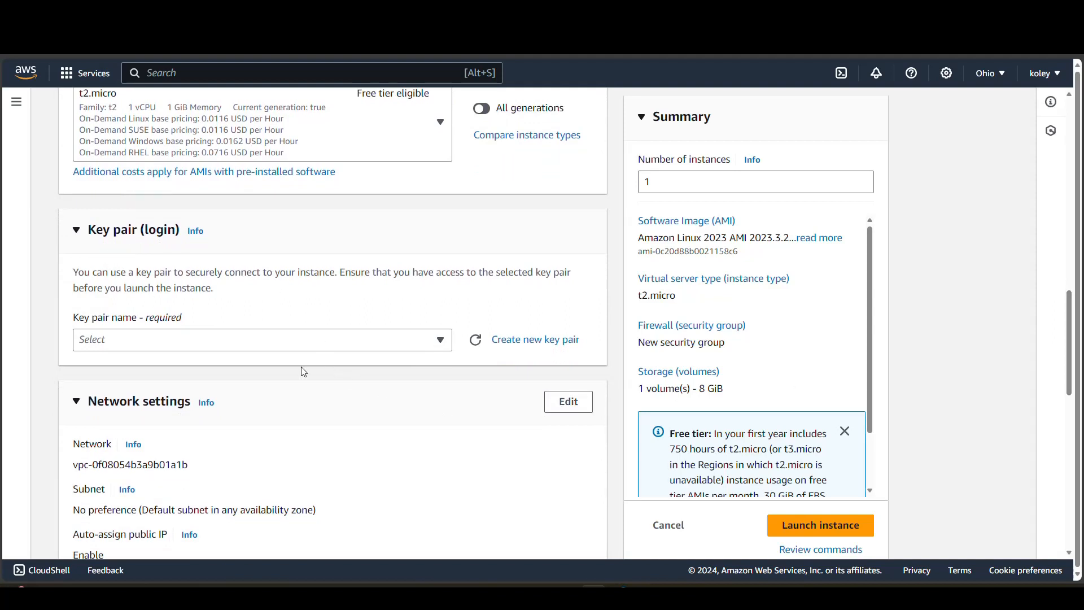
left_click(382, 345)
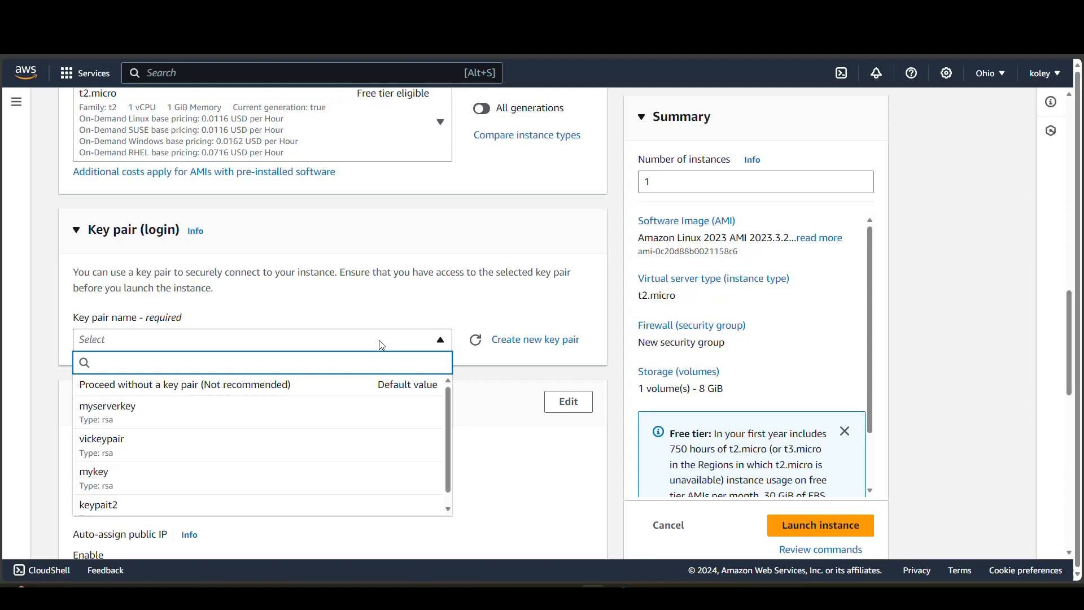
left_click(476, 377)
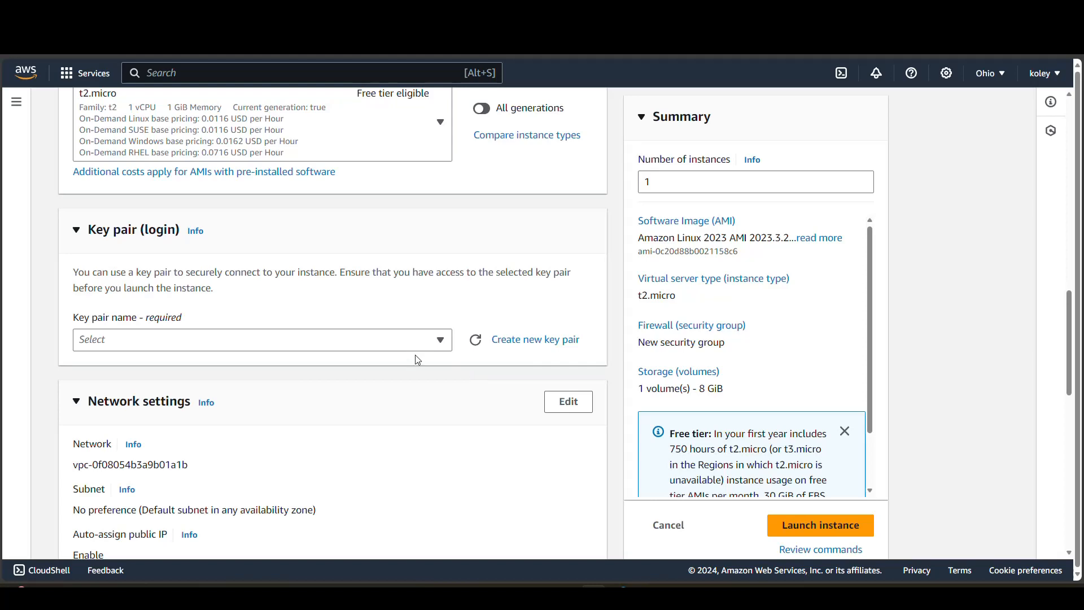
left_click(536, 341)
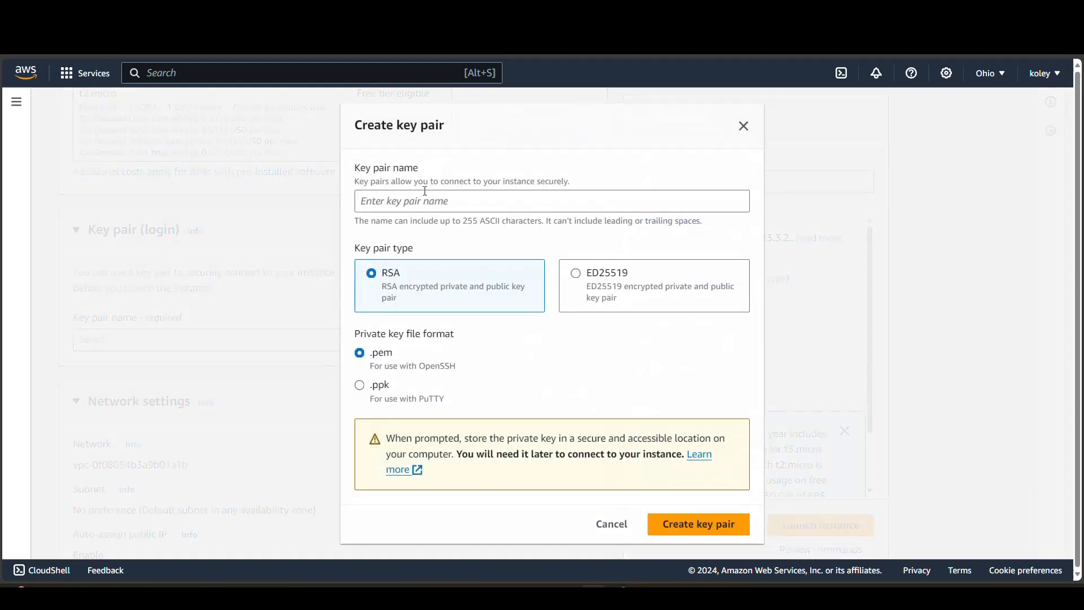
left_click(446, 200)
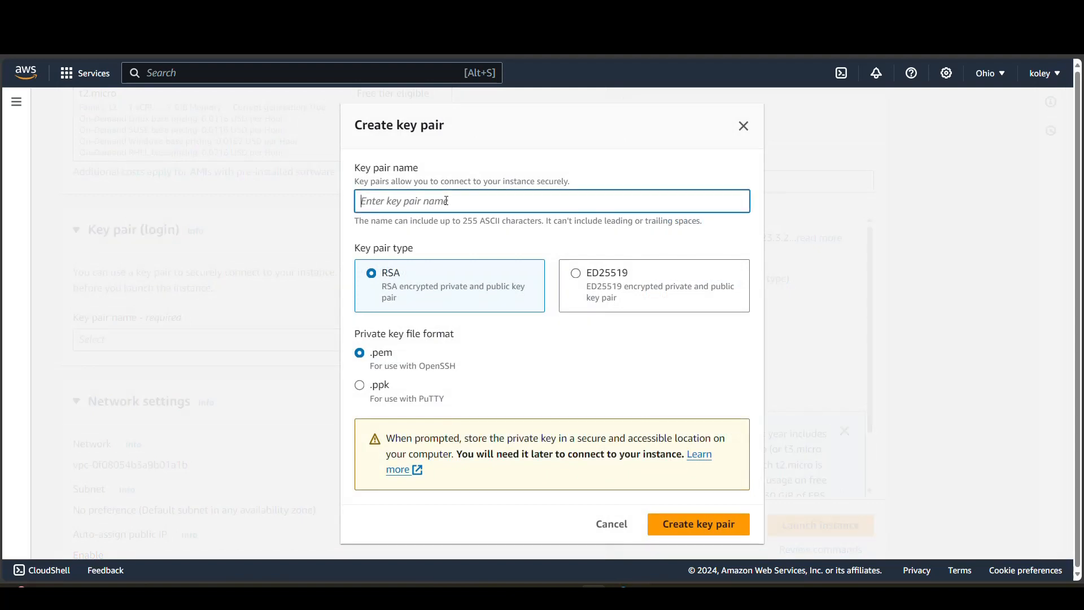
type("SecureKey")
left_click(694, 525)
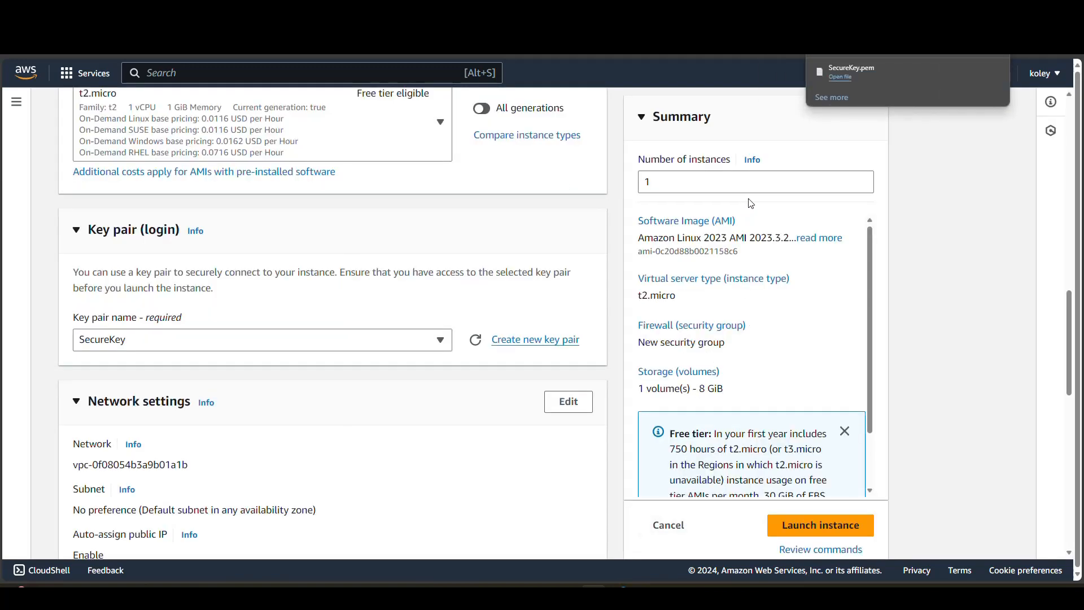
mouse_move(819, 82)
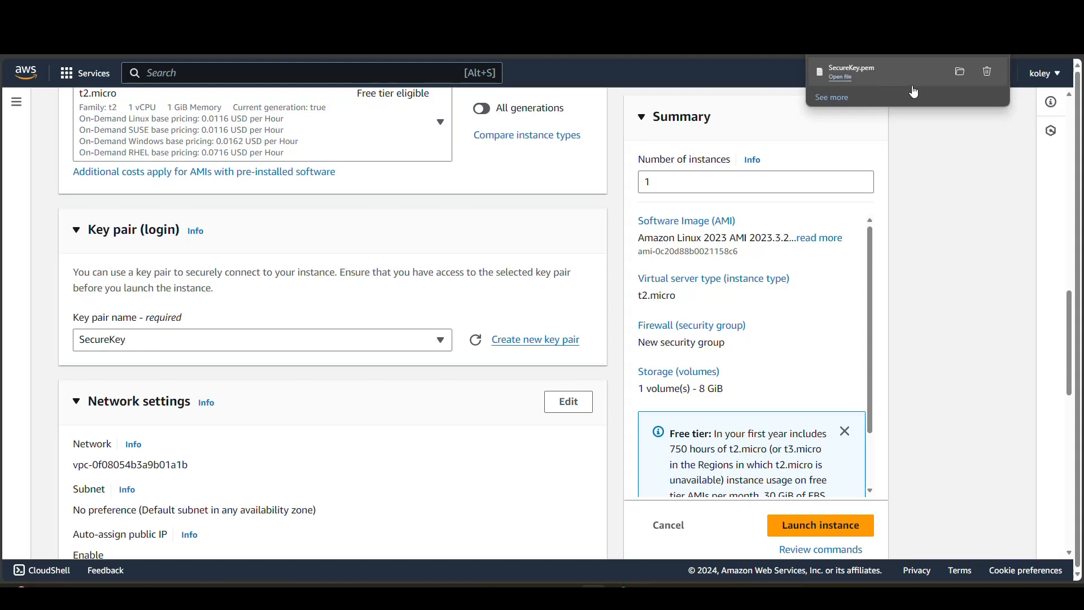
left_click(943, 271)
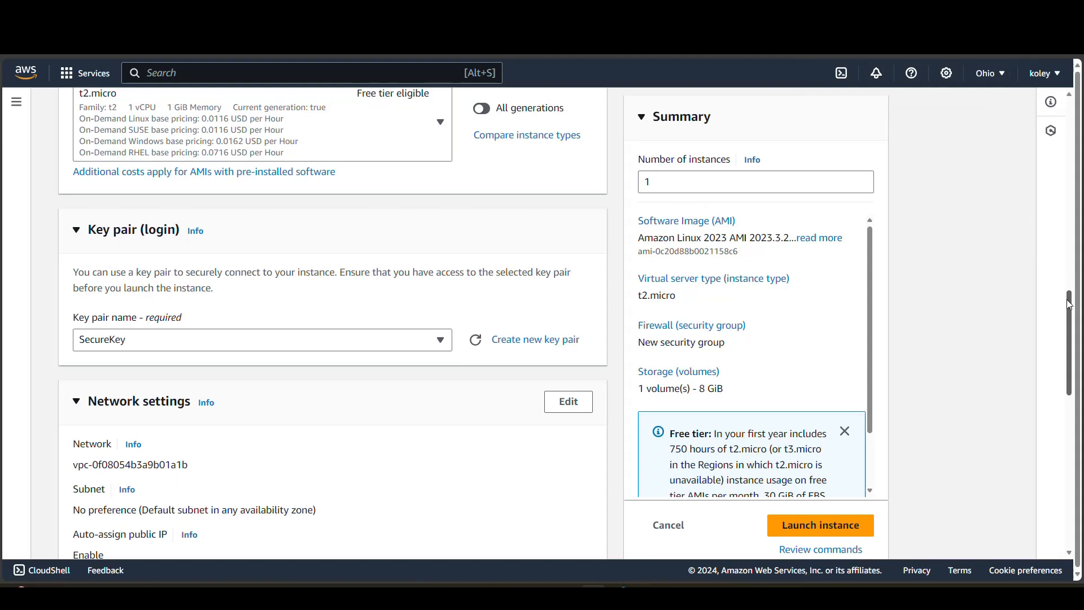
Edit the instance's network settings and select MyVPC instead of the default VPC.
left_click_drag(1072, 305, 1077, 346)
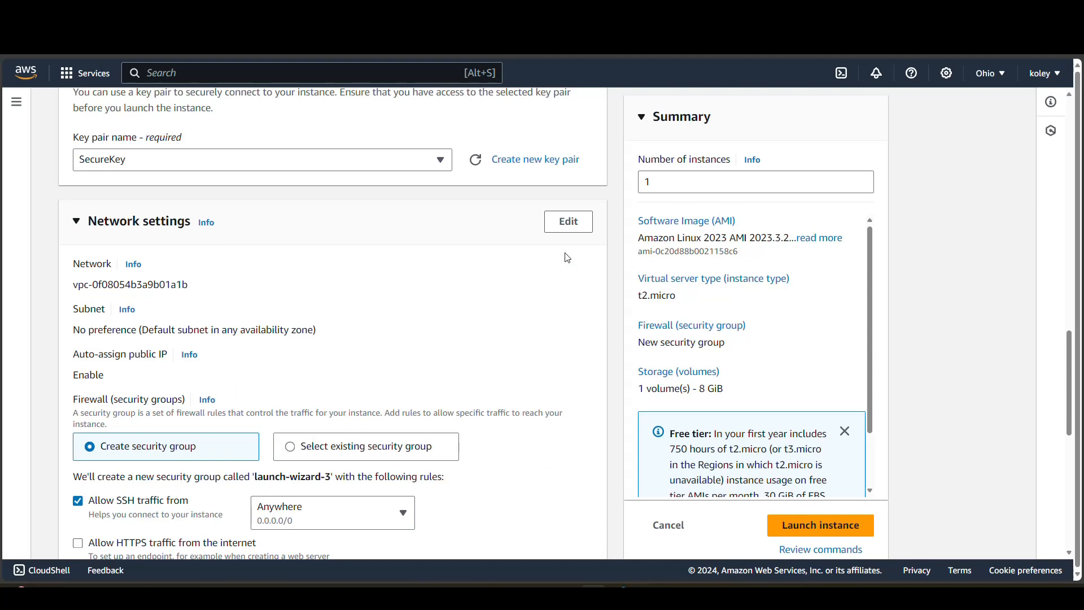
left_click(569, 226)
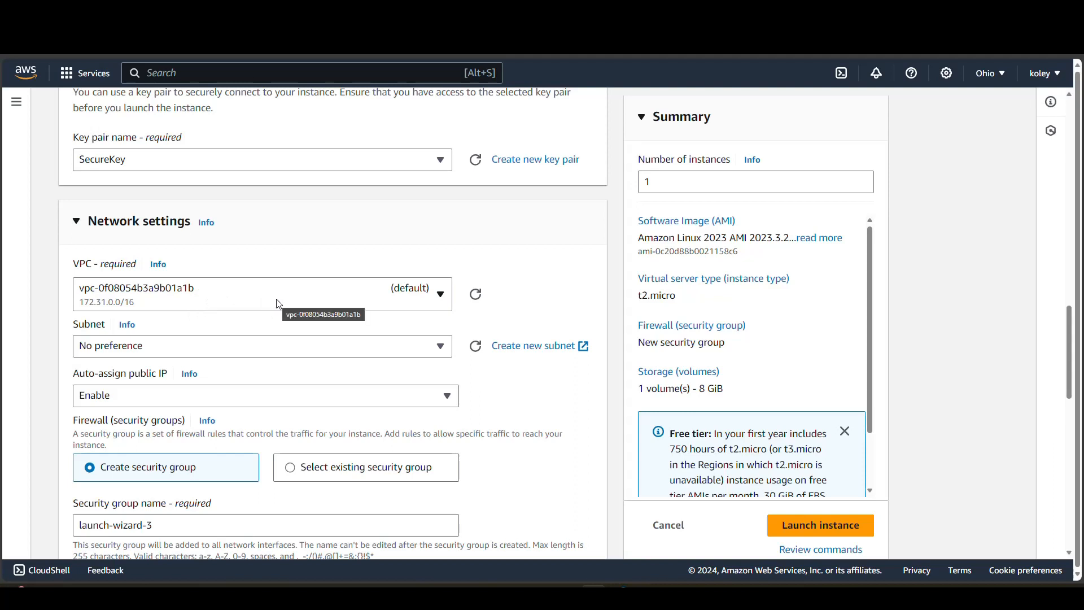
left_click(441, 296)
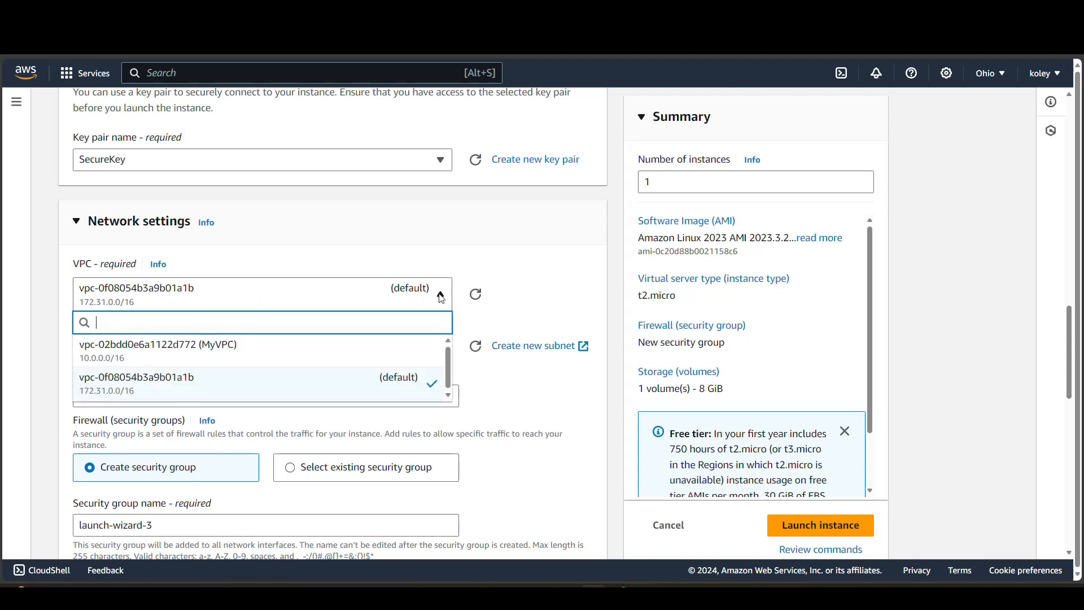
left_click(213, 350)
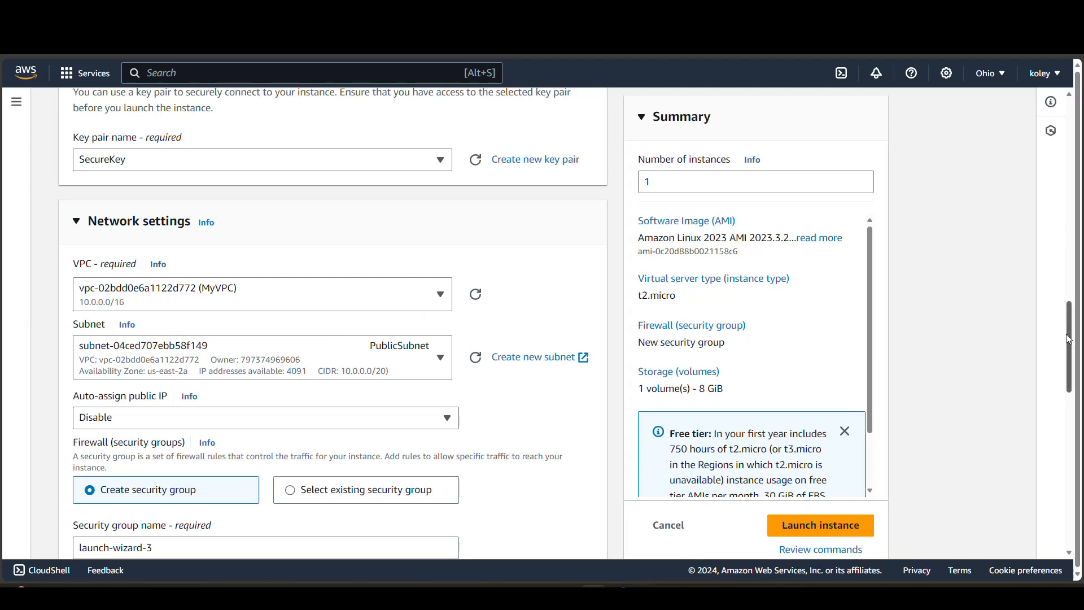
Place the instance in PublicSubnet and enable automatic assignment of a public IP.
mouse_move(1074, 338)
left_mouse_down()
mouse_move(1051, 164)
mouse_move(1065, 355)
left_mouse_up()
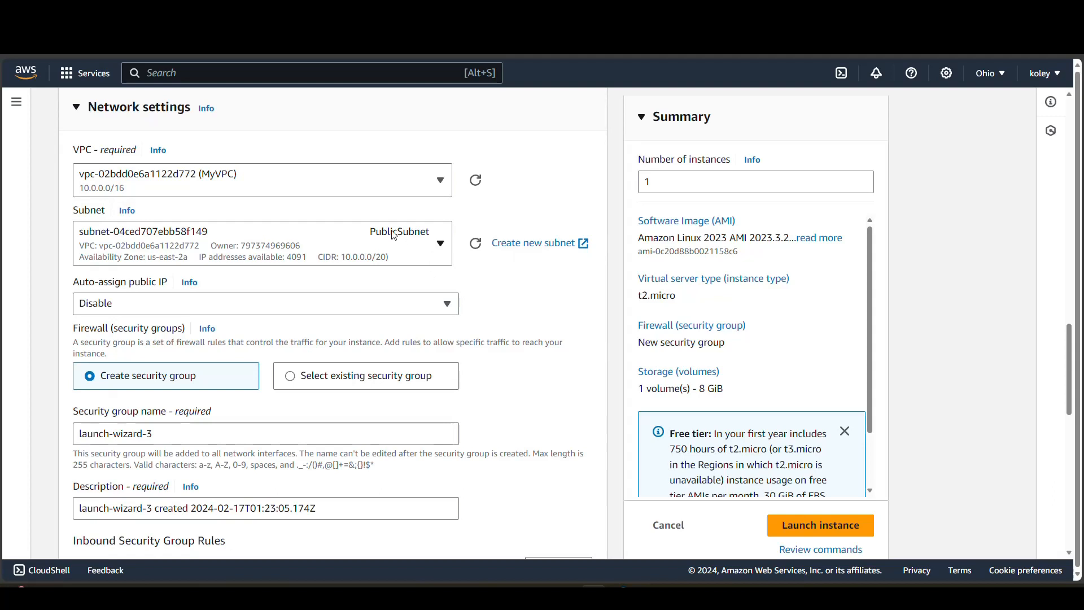
left_click(443, 244)
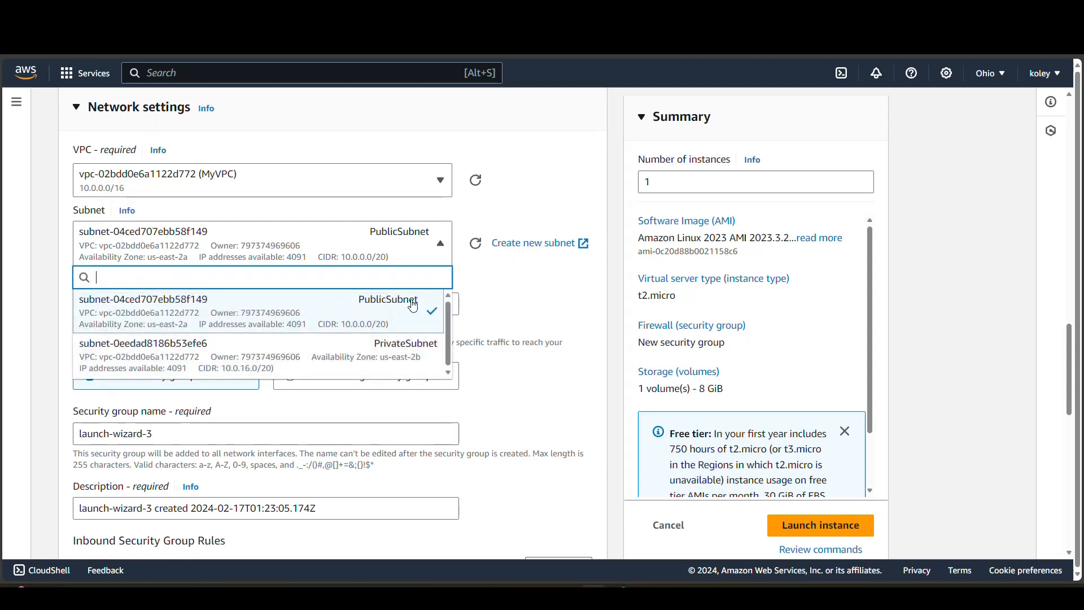
left_click(331, 311)
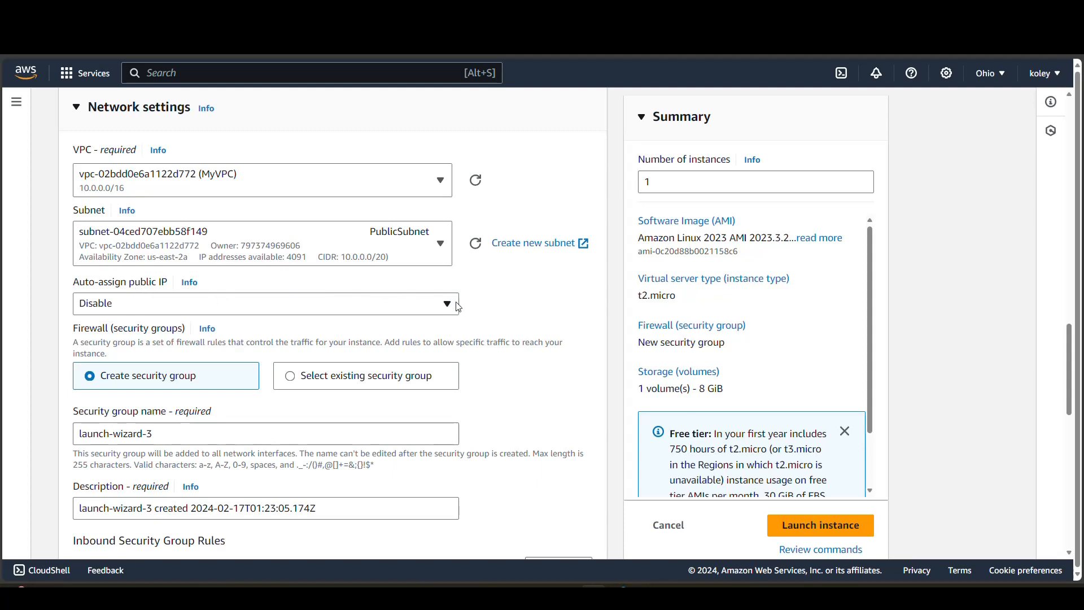
left_click(433, 305)
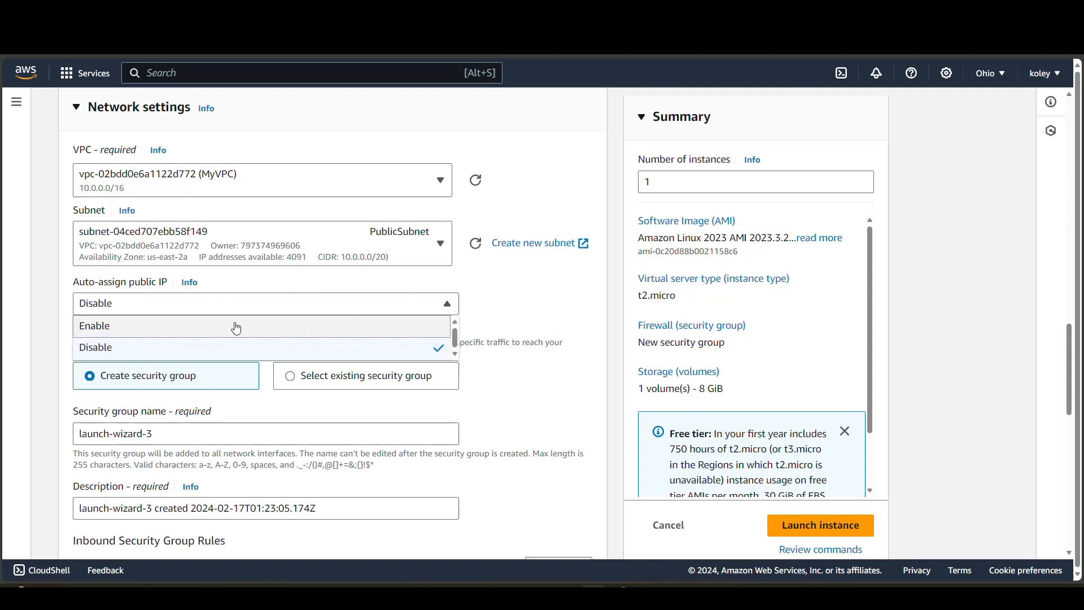
left_click(136, 335)
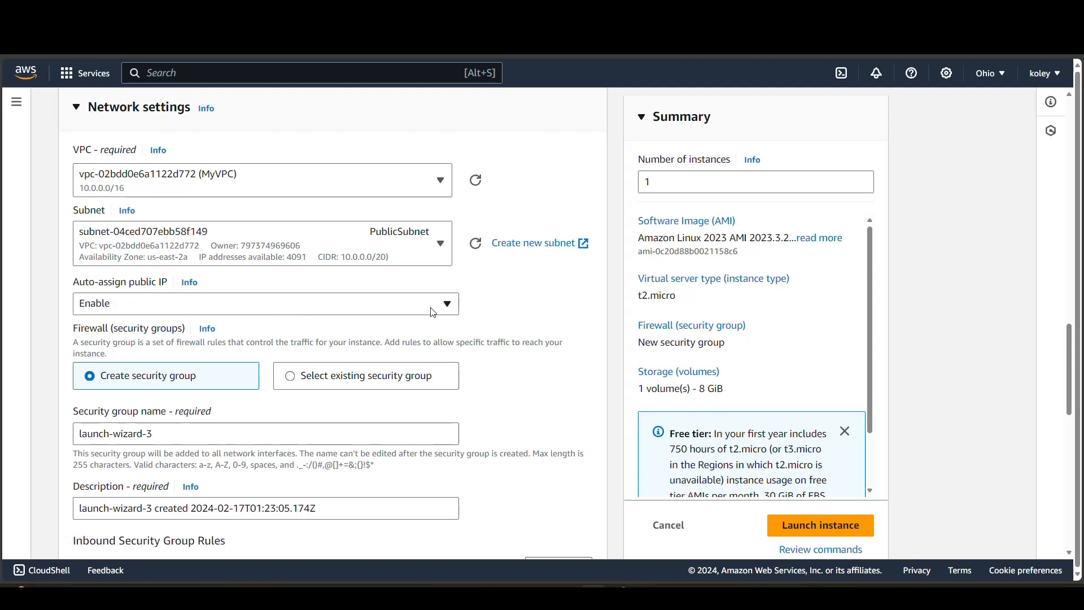
Launch the instance with the preset security group and storage settings, and view all instances.
left_click_drag(1074, 339, 1082, 371)
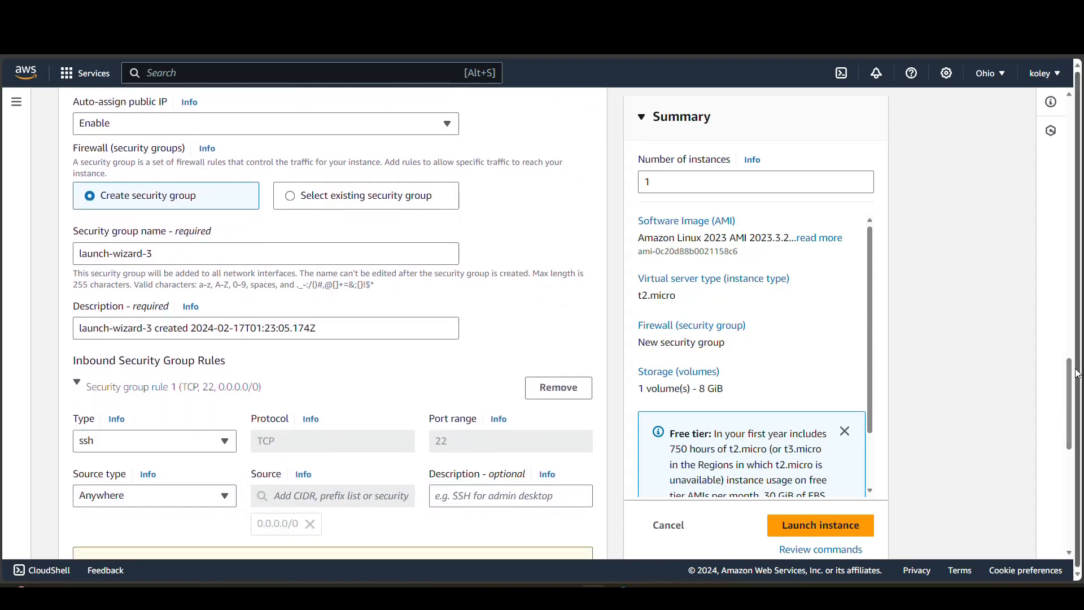
left_click_drag(1070, 379, 1071, 407)
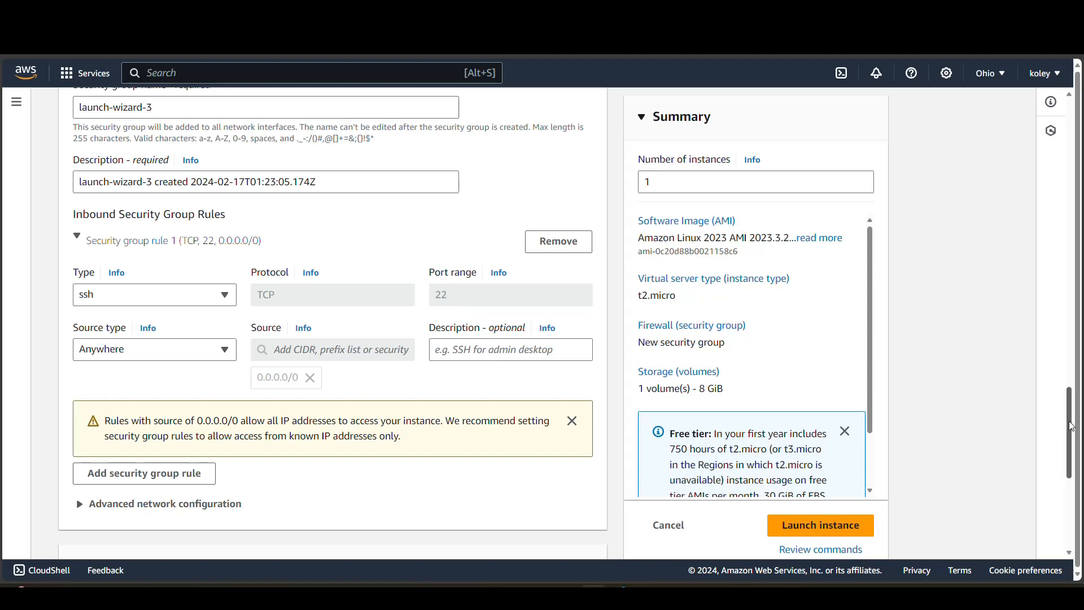
left_click_drag(1072, 423, 1075, 480)
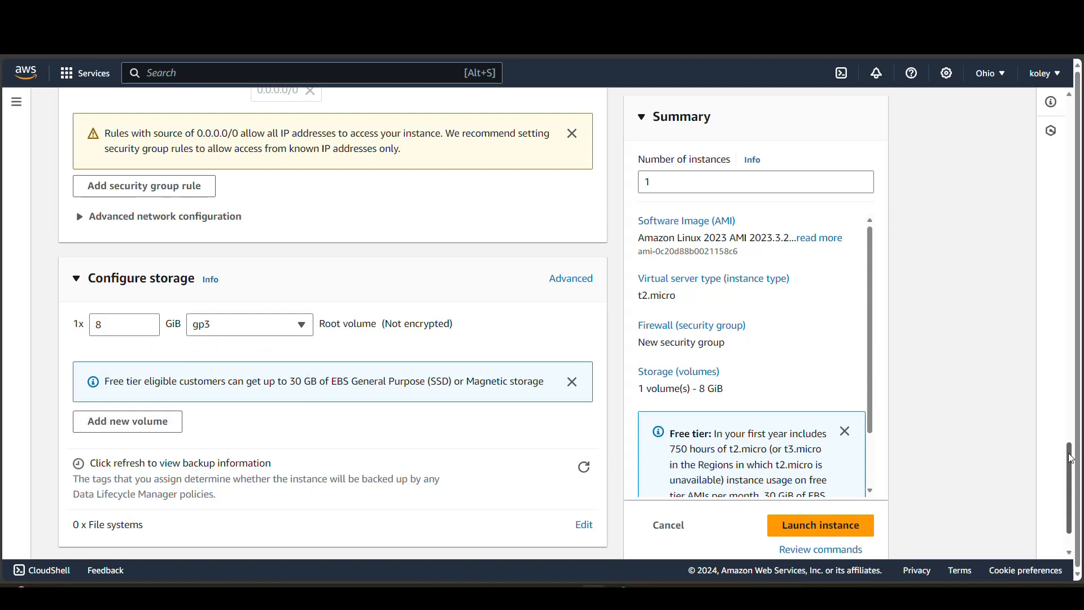
left_click_drag(1071, 459, 1076, 495)
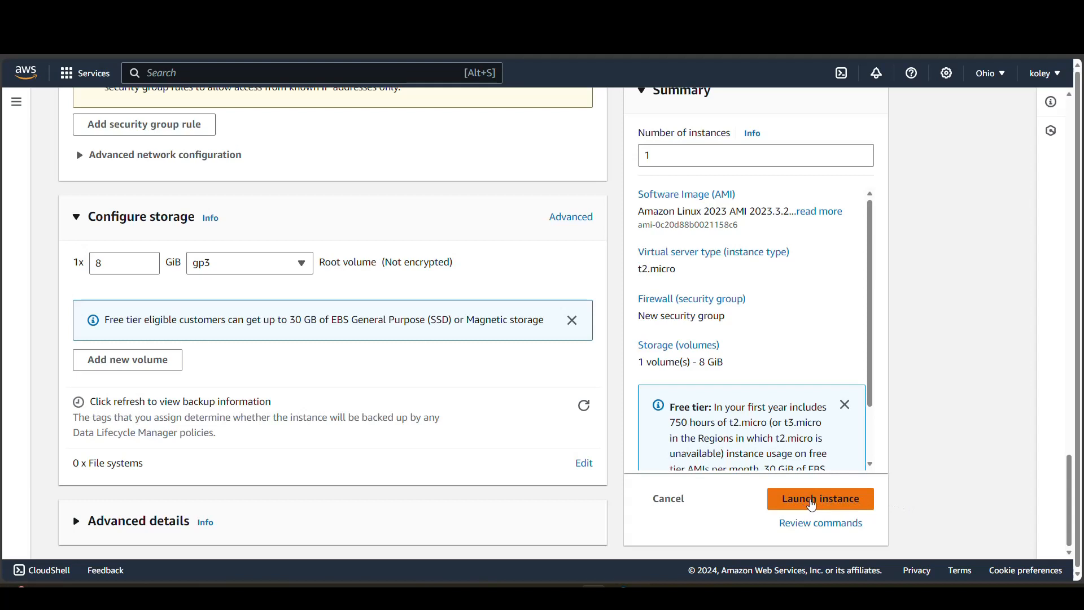
left_click(812, 505)
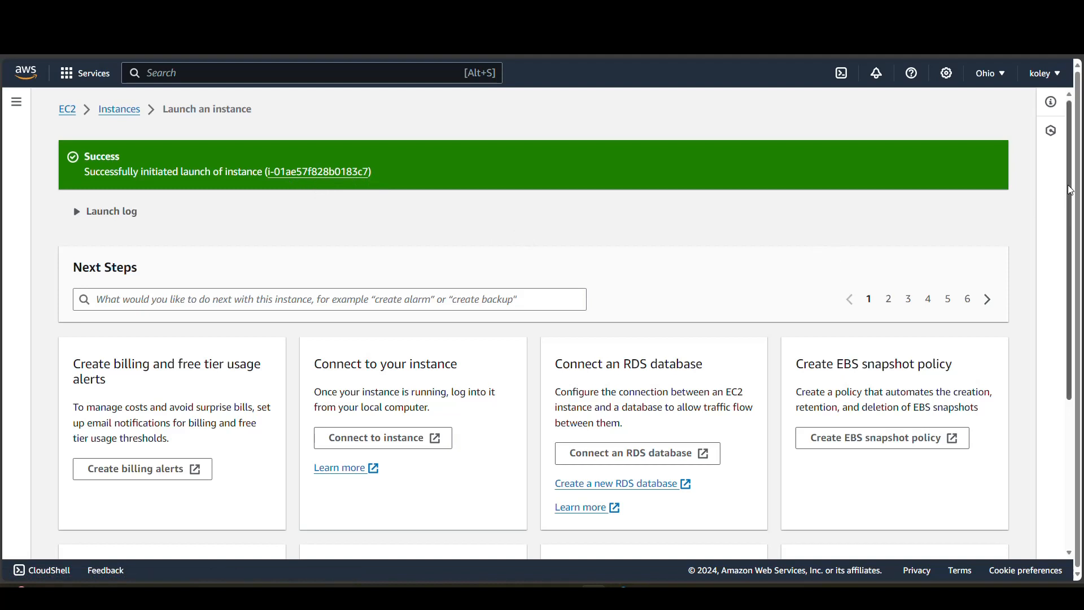
left_click_drag(1072, 190, 1078, 346)
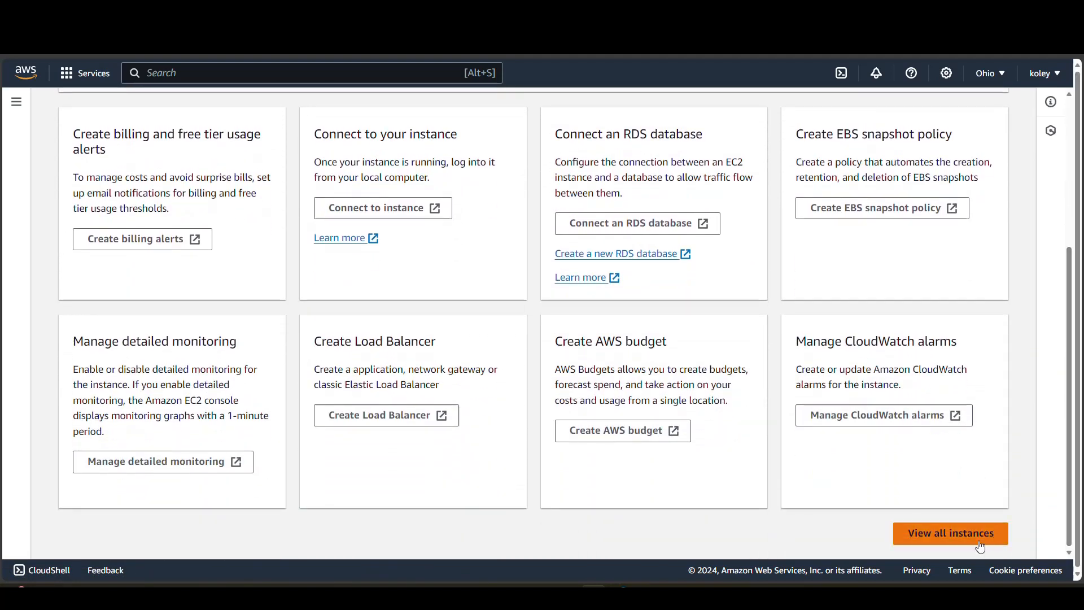
left_click(940, 540)
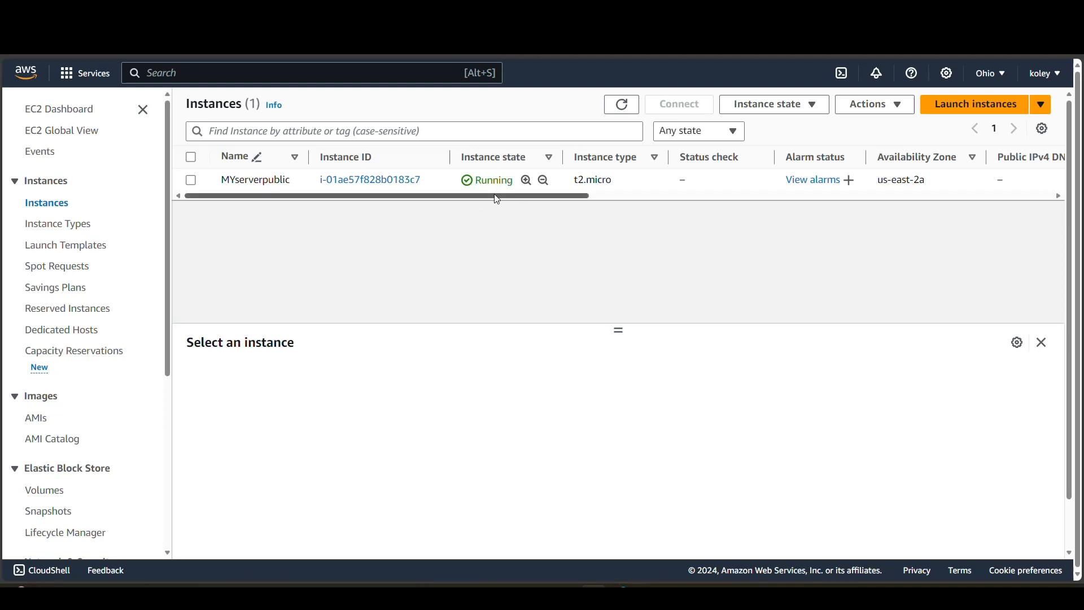
Start launching a second instance and name it MyserverPrivate.
left_click(966, 109)
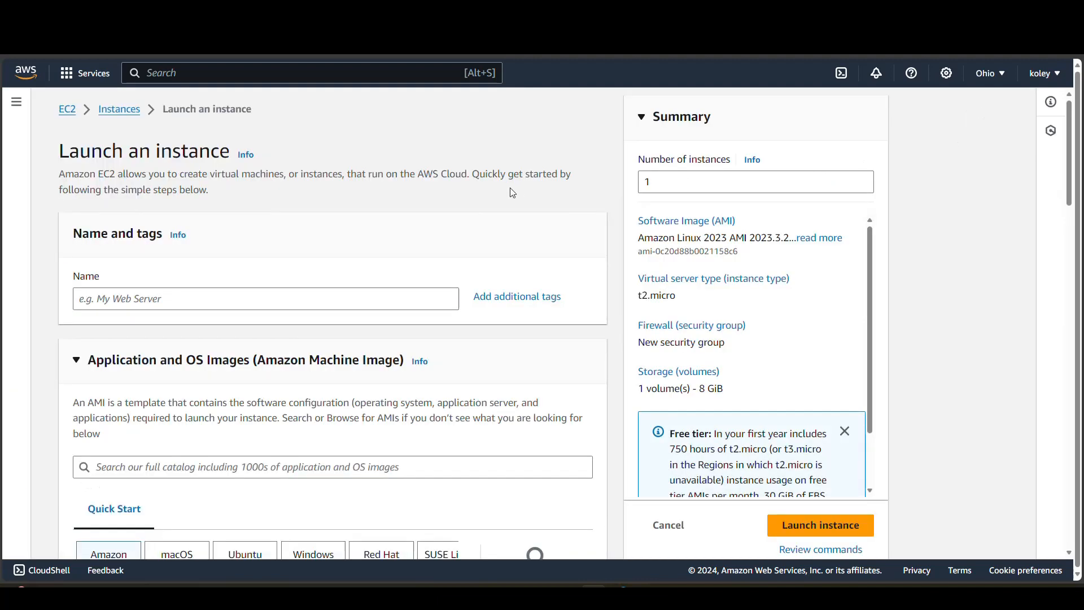
left_click(162, 302)
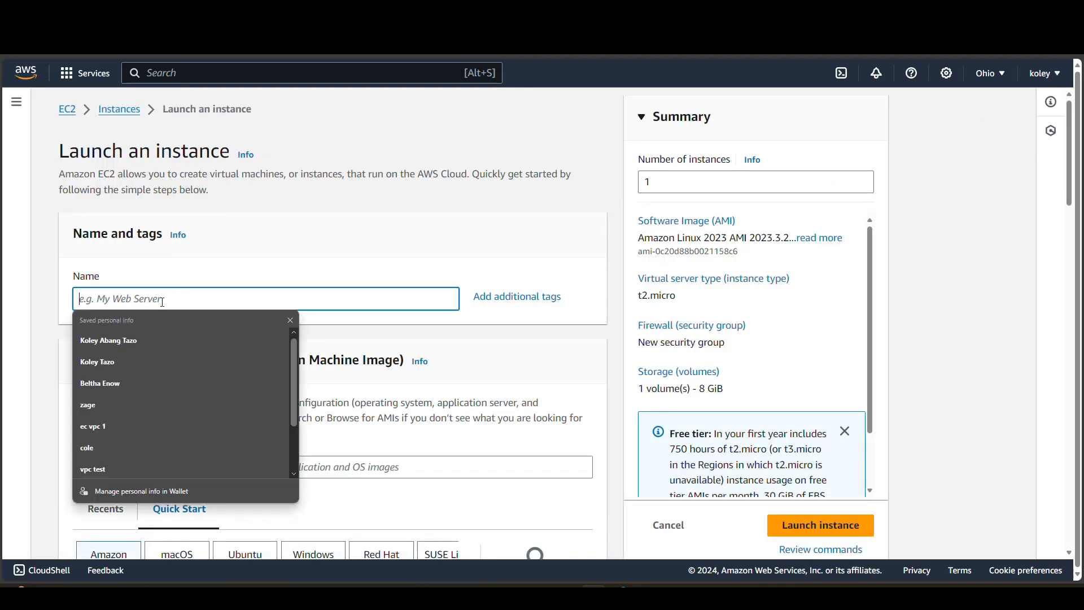
type("Myserver")
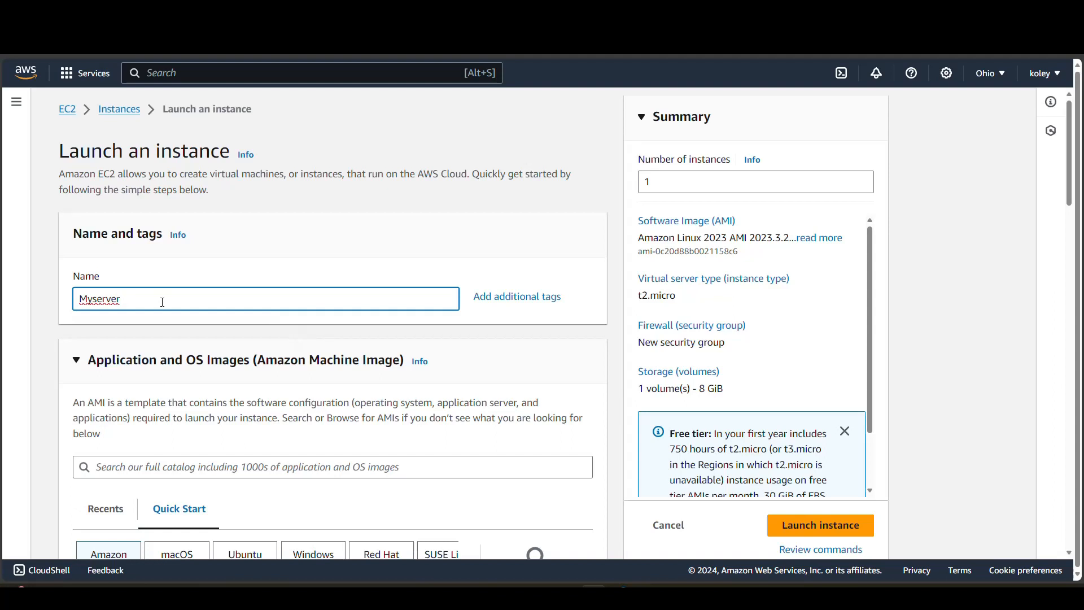
type("Private")
left_click_drag(1068, 157, 1077, 210)
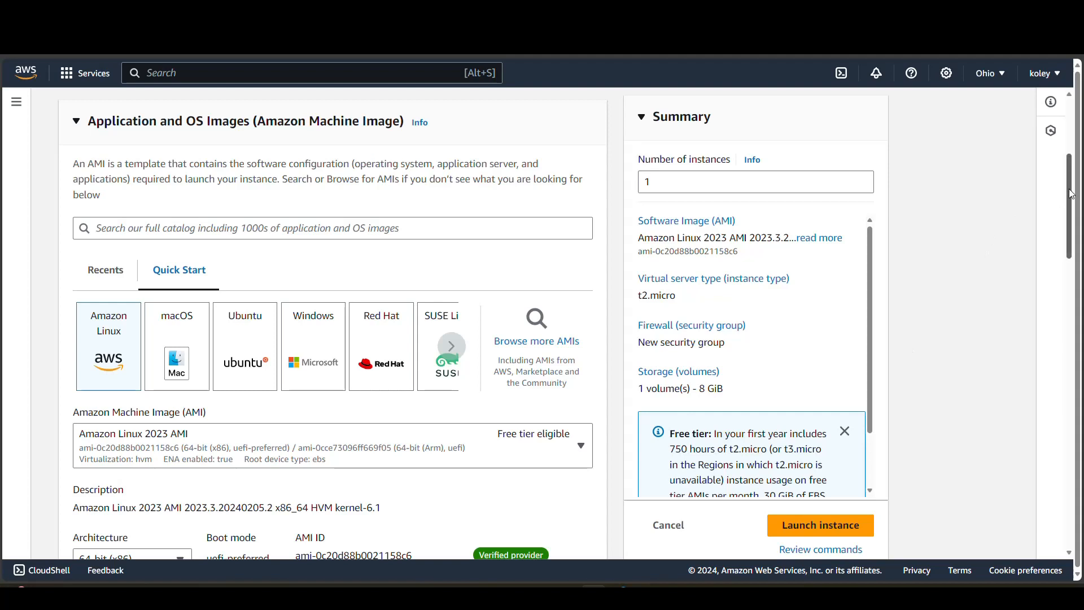
scroll(1072, 193, "down", 5)
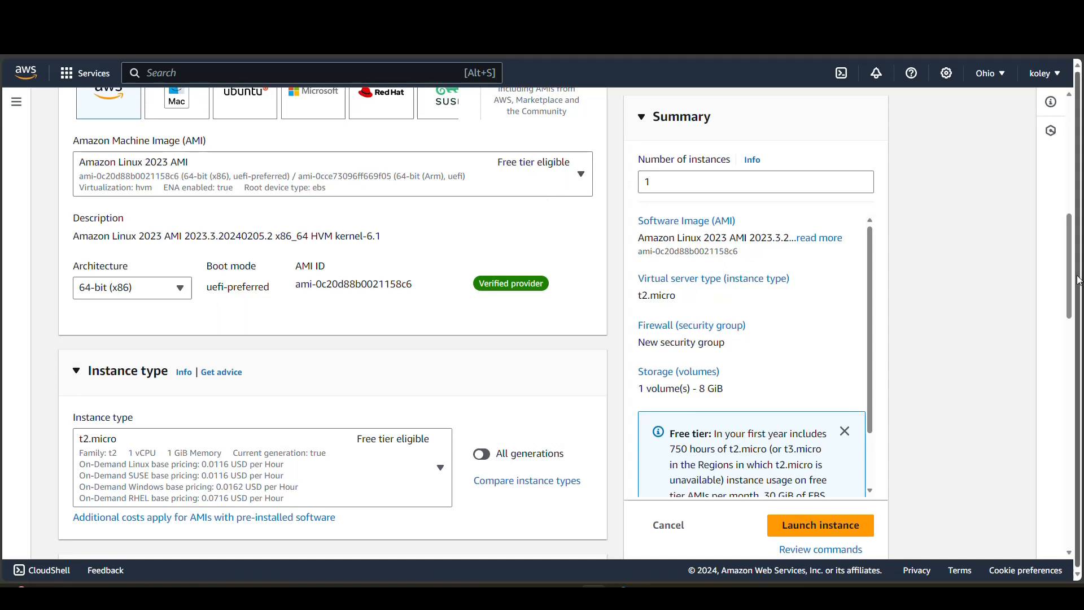
Select SecureKey as the login key pair for the MyserverPrivate instance.
left_click_drag(1071, 261, 1082, 343)
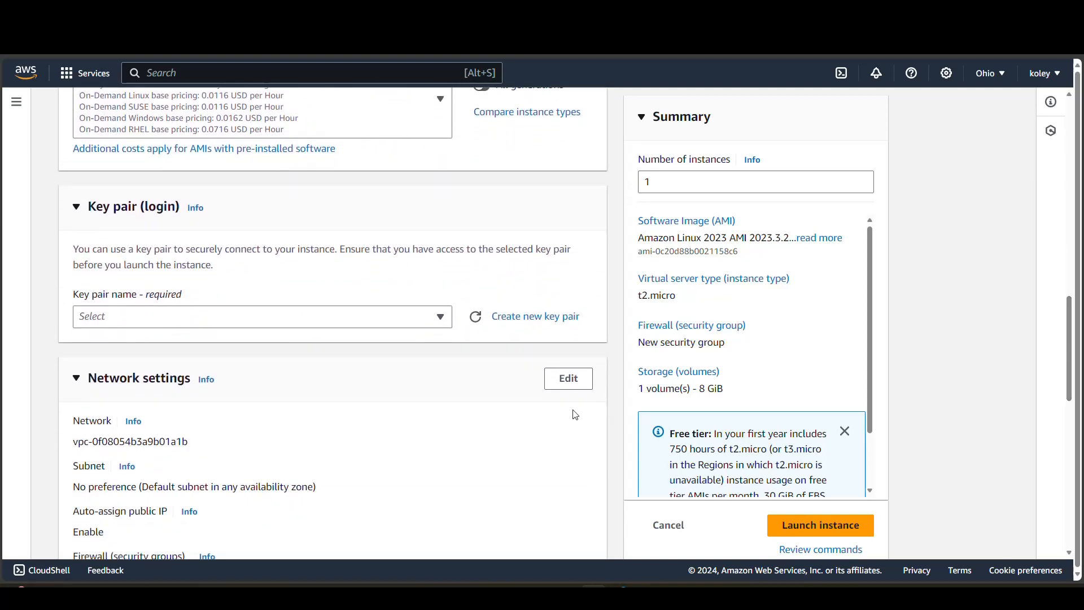
left_click(426, 322)
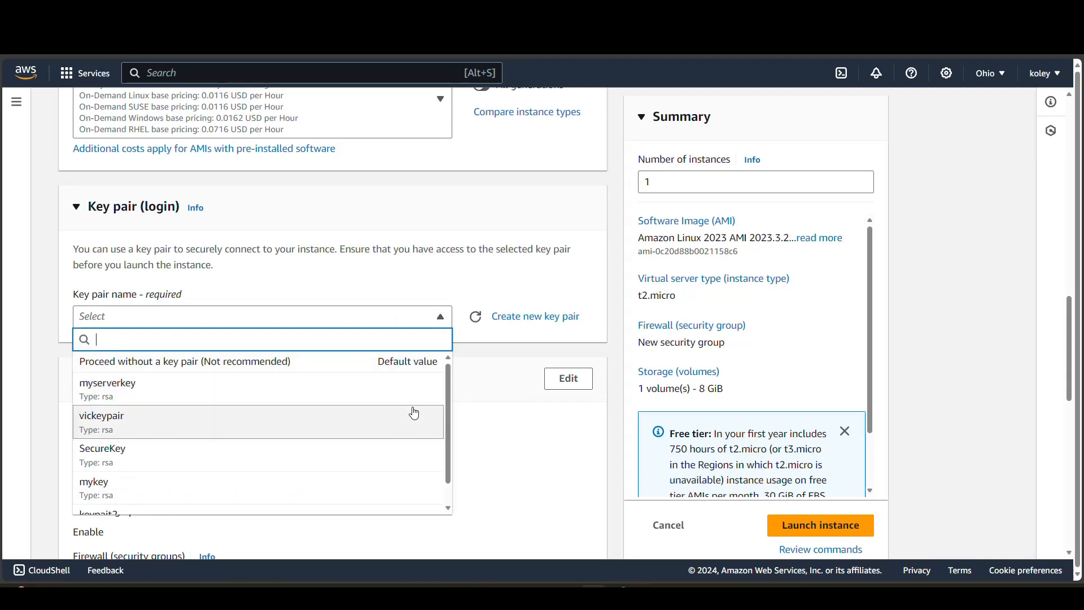
left_click(109, 457)
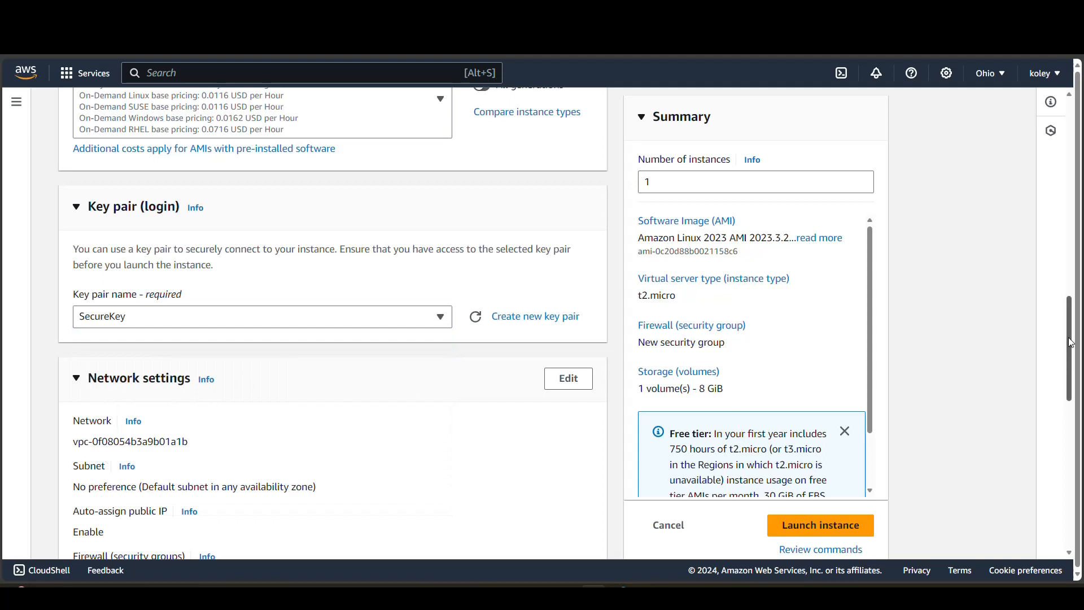
Edit the instance's network settings to use MyVPC and place it in PrivateSubnet.
scroll(537, 318, "down", 4)
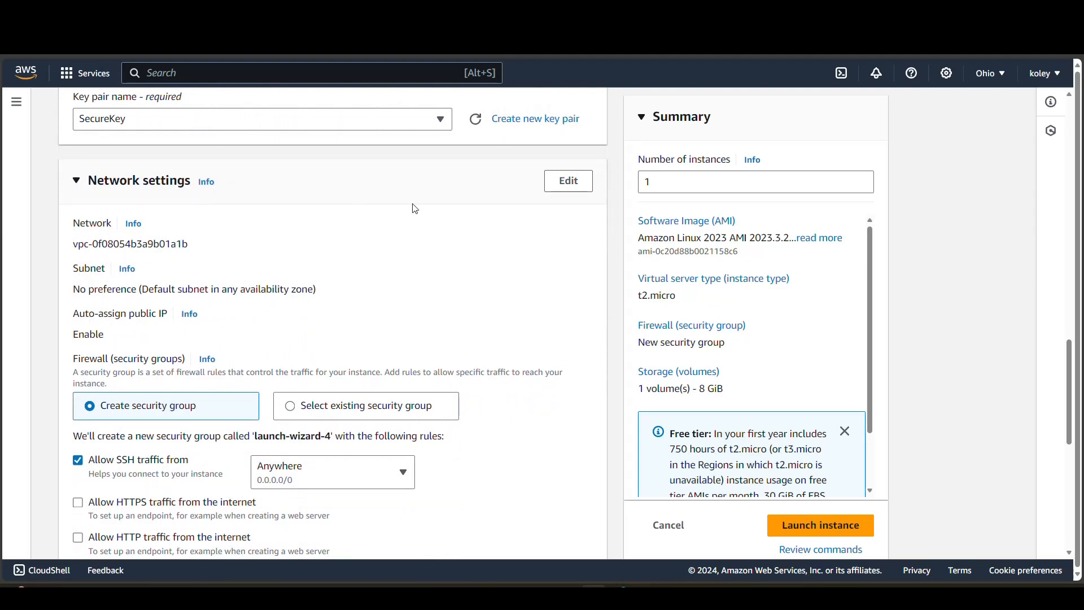
left_click(567, 182)
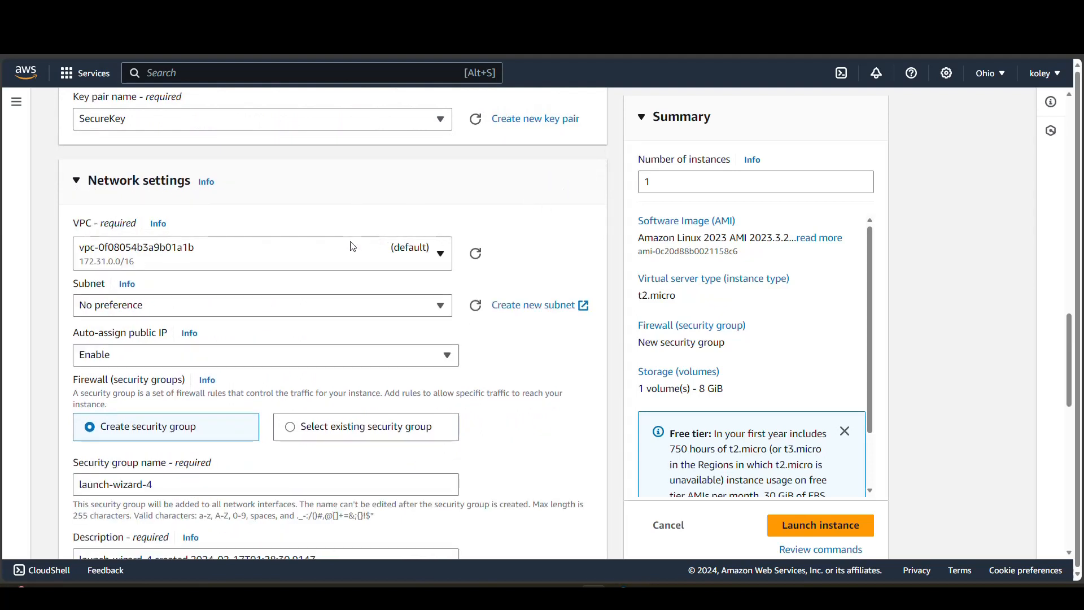
left_click(358, 259)
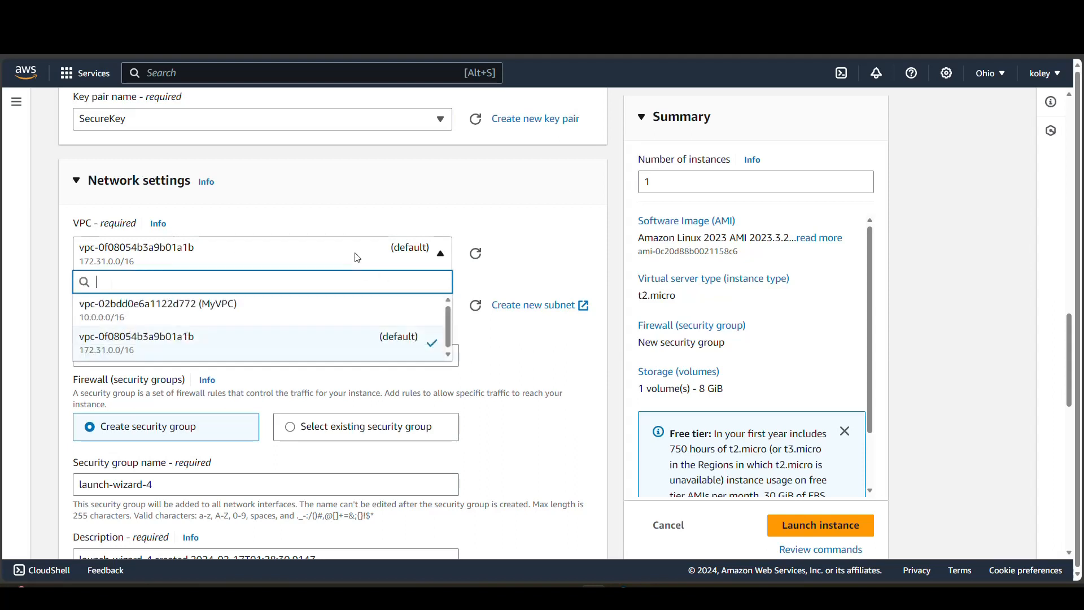
left_click(216, 311)
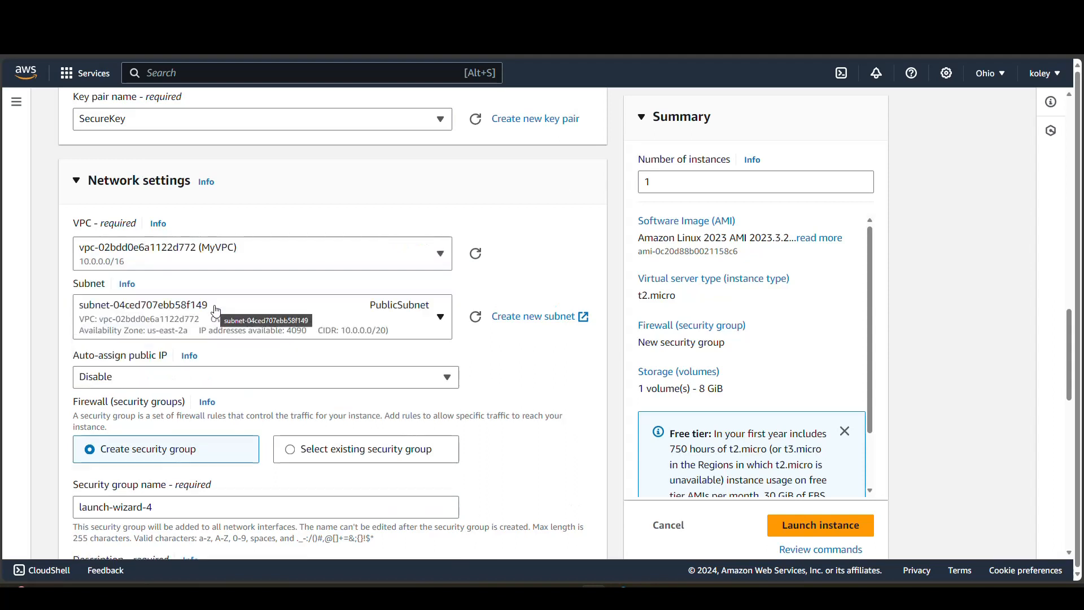
left_click(432, 322)
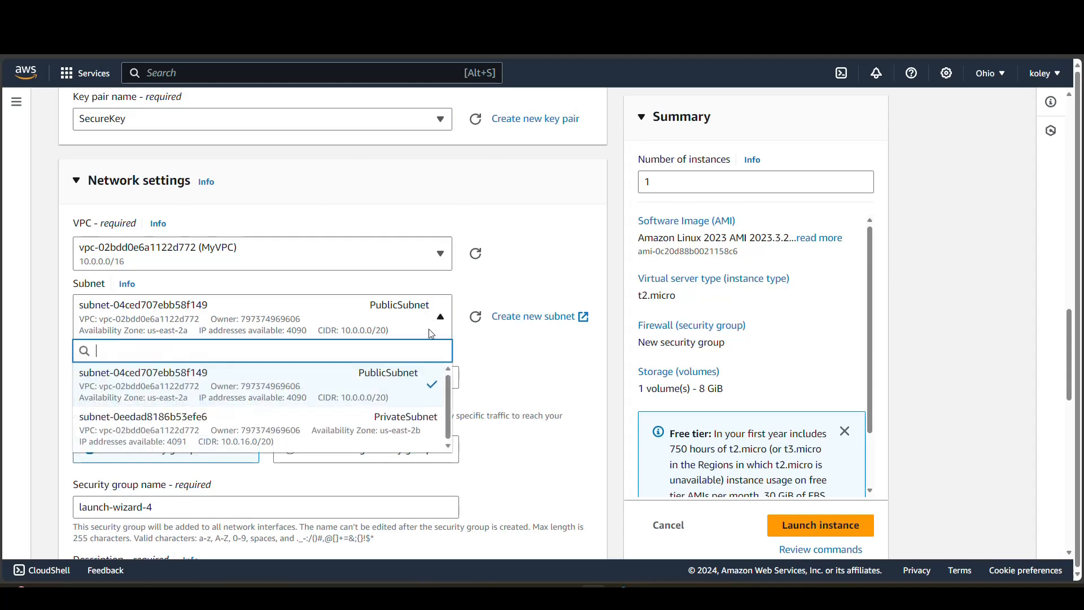
left_click(355, 429)
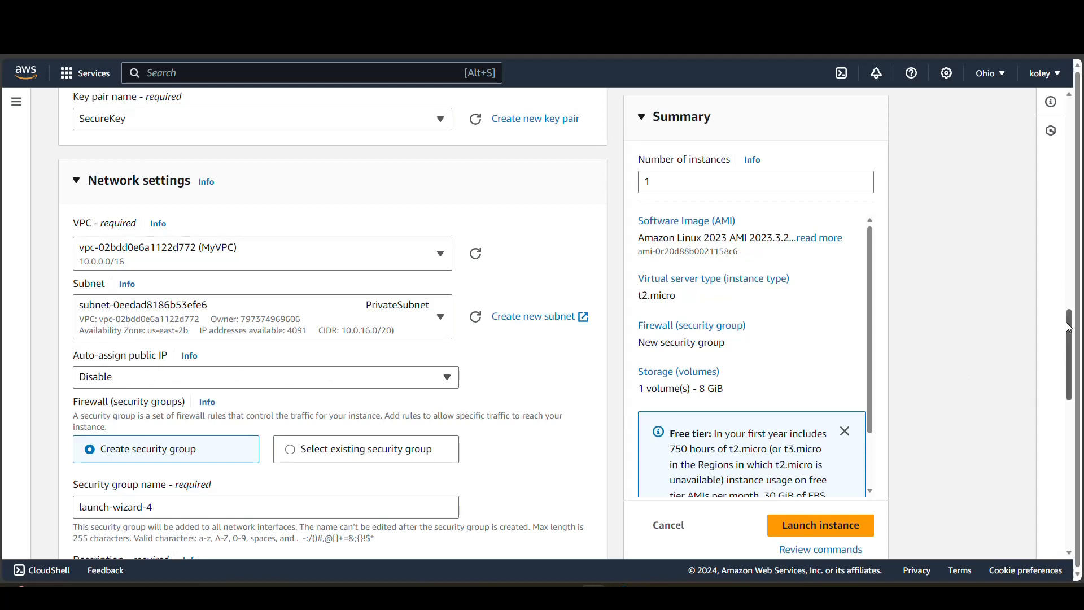
Launch the private instance with the preset security group and storage settings, and view all instances.
left_click_drag(1070, 329, 1079, 365)
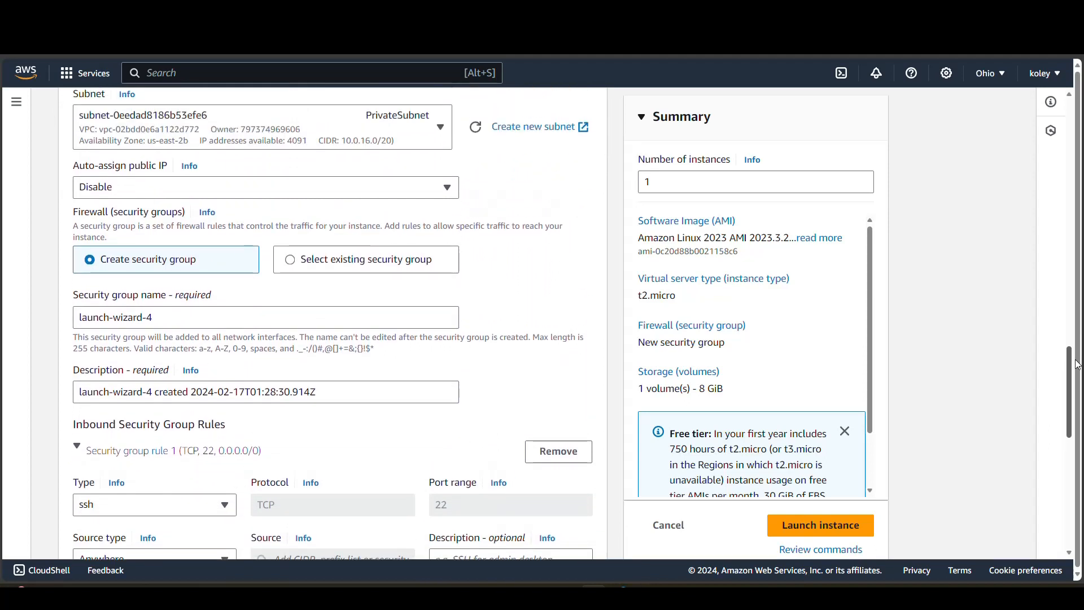
left_click_drag(1079, 365, 1081, 417)
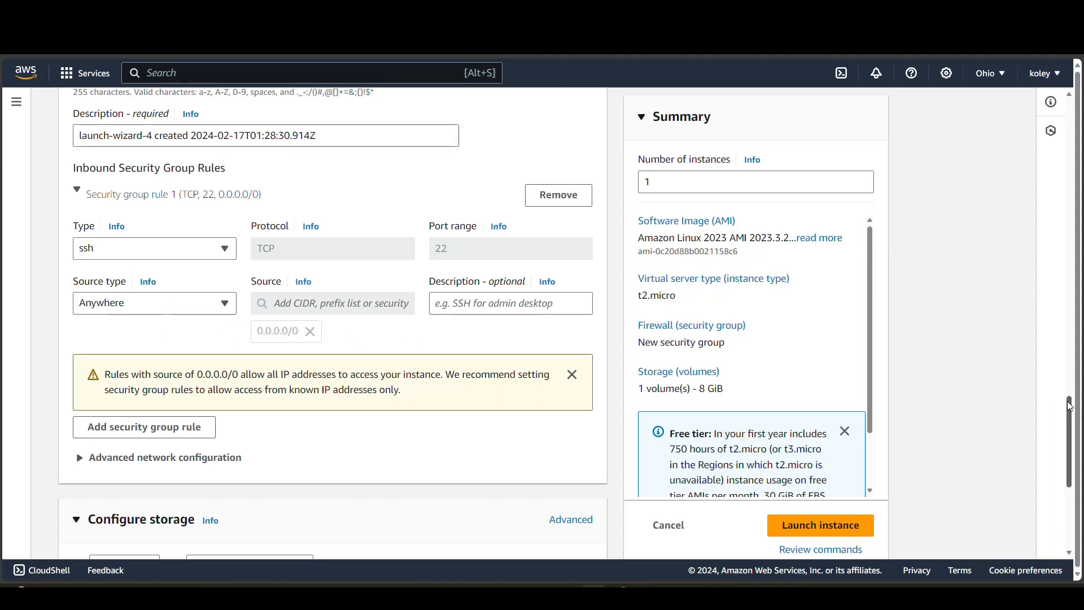
scroll(1079, 421, "down", 3)
scroll(1074, 441, "down", 2)
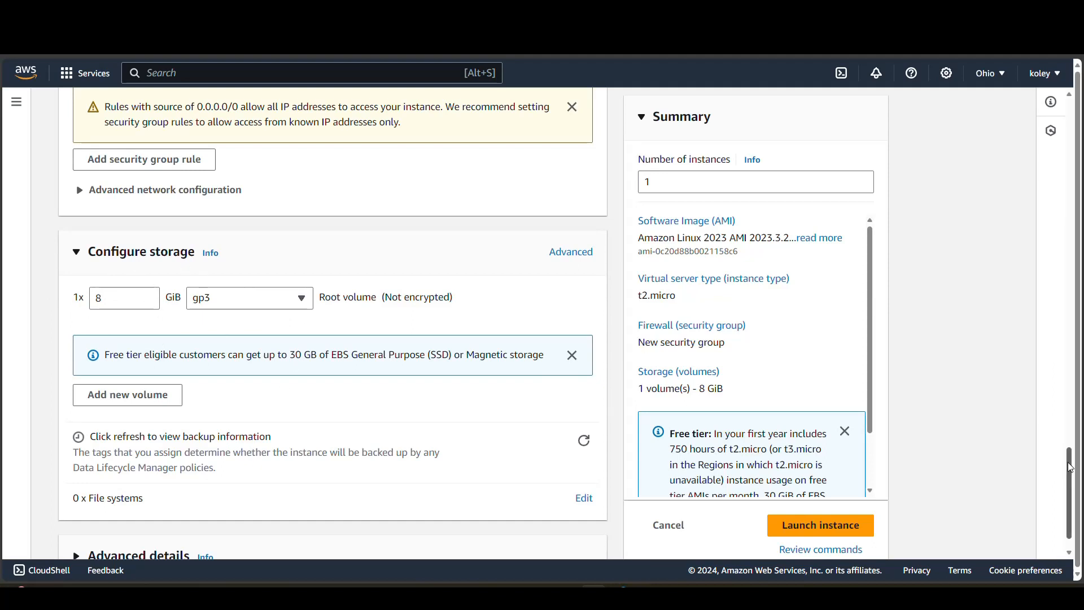
scroll(1072, 468, "down", 1)
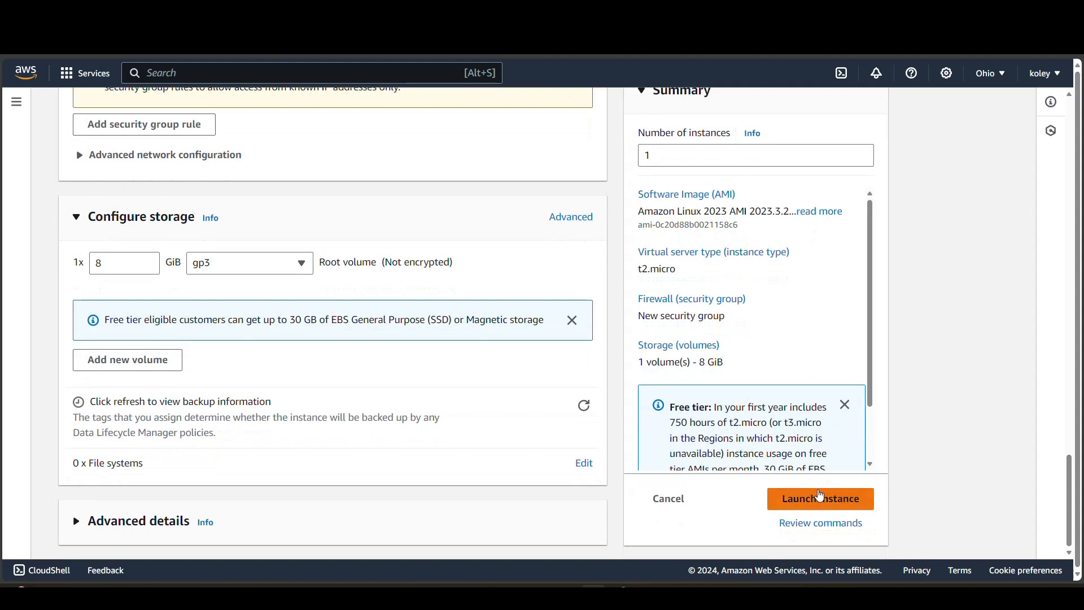
left_click(811, 500)
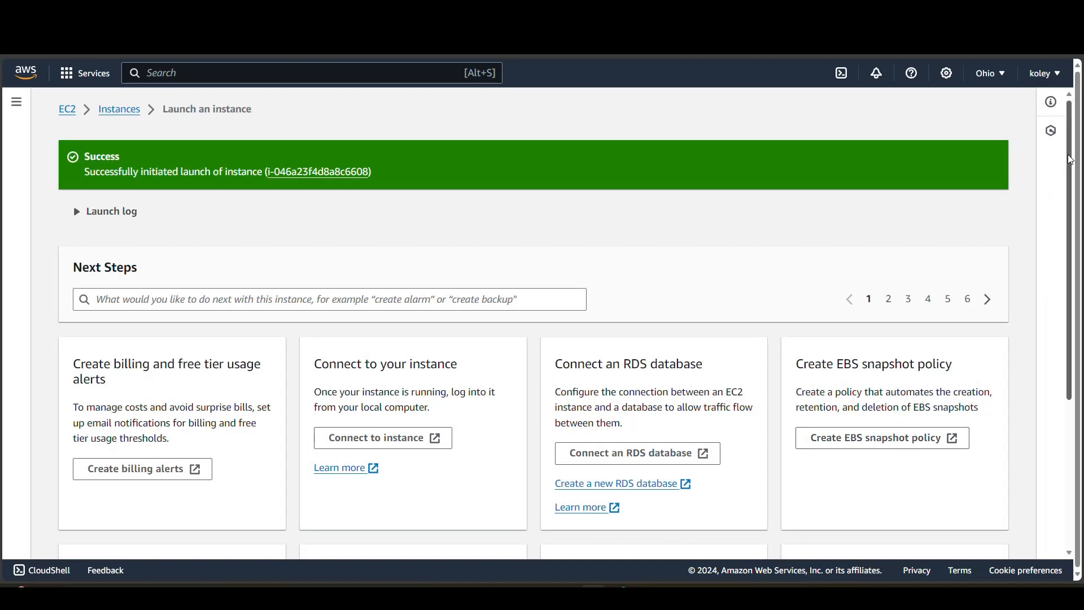
left_click_drag(1072, 160, 1060, 318)
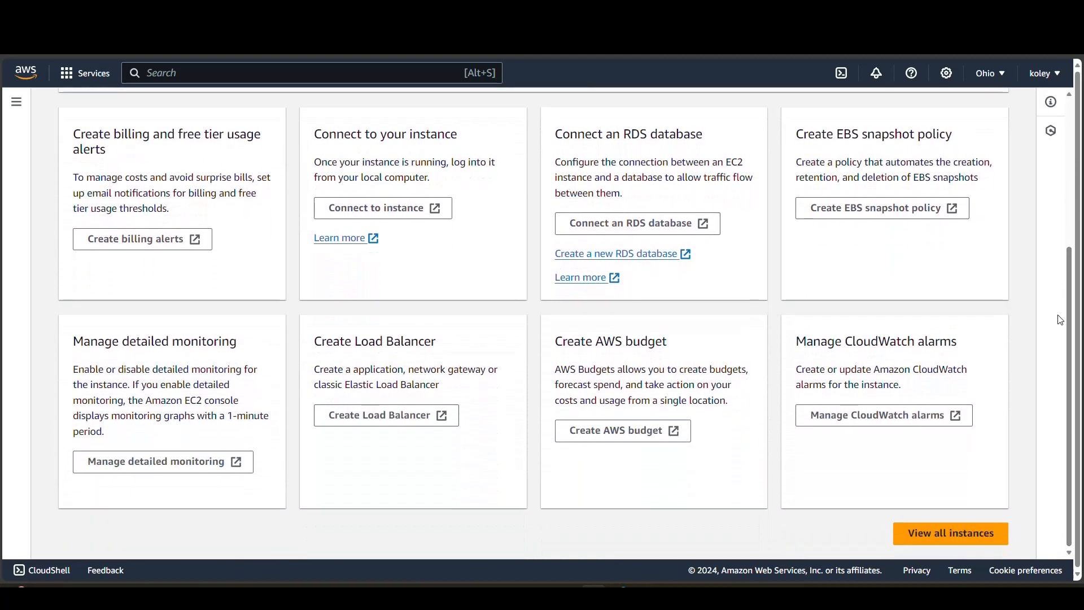
left_click(945, 536)
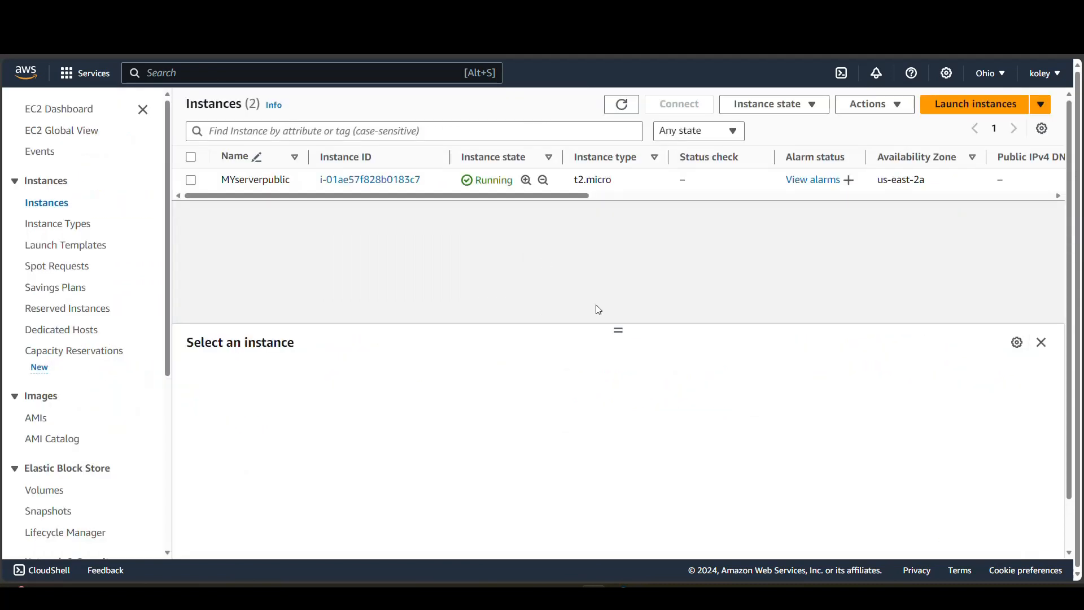
Refresh the instance list and compare the availability zones and public IPv4 addresses of both servers.
left_click(622, 107)
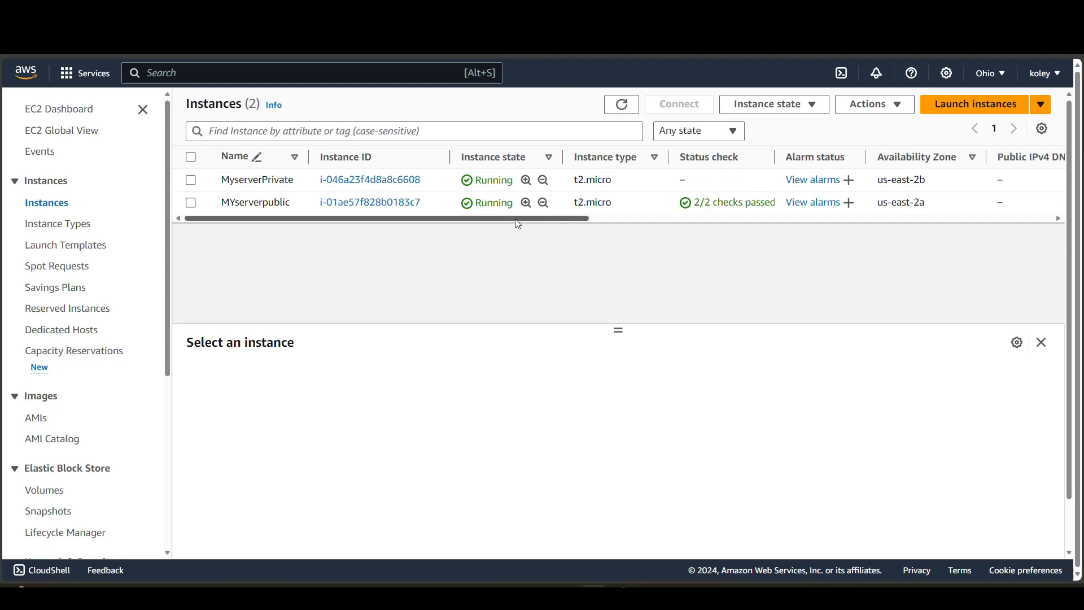
left_click_drag(516, 220, 718, 240)
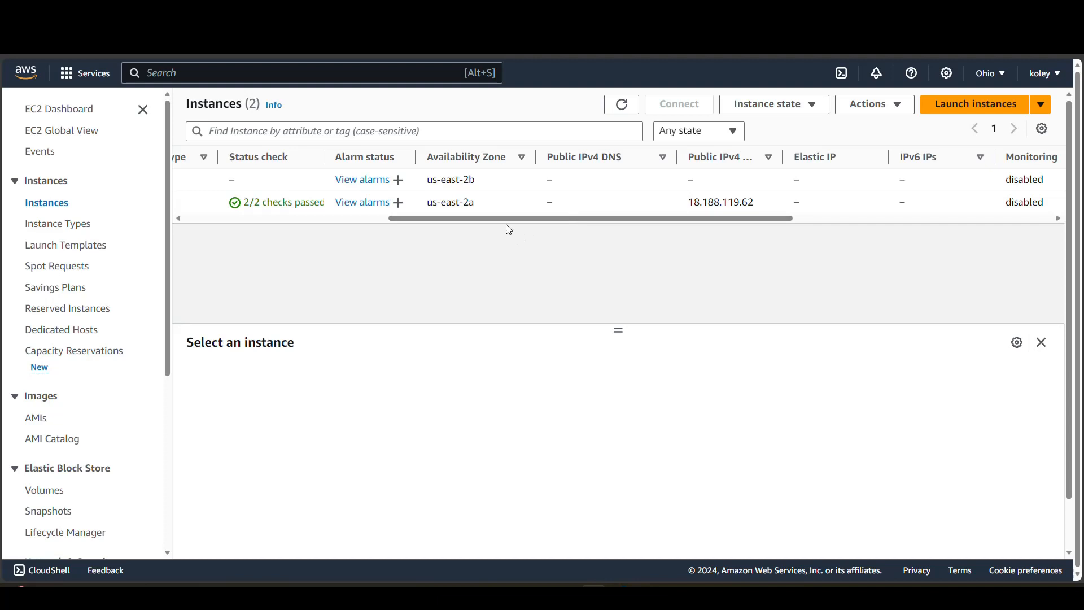
left_click_drag(527, 219, 285, 224)
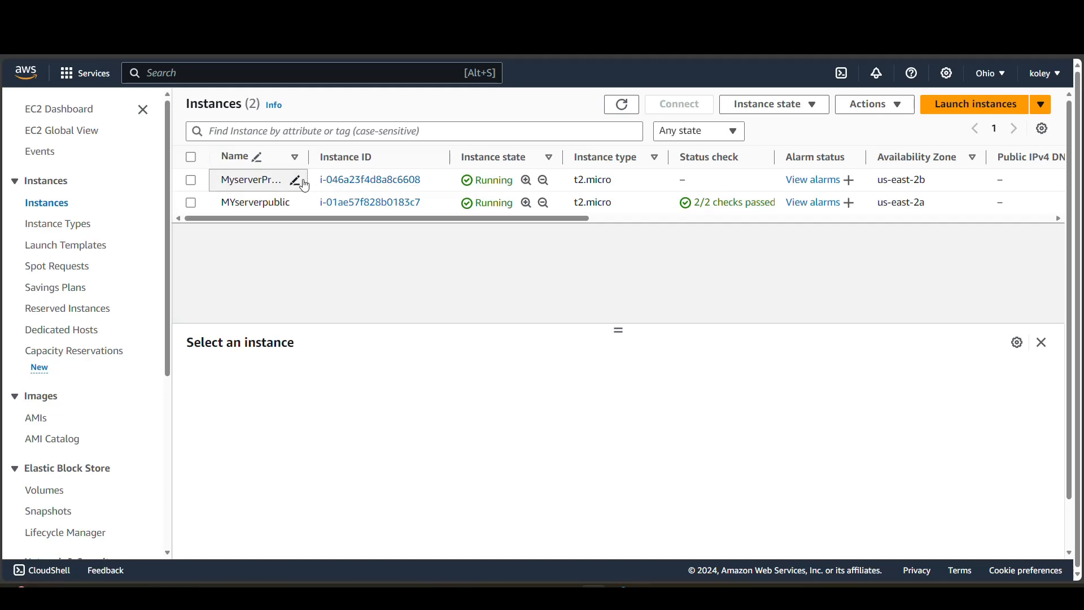
Select MyserverPrivate and open its SSH client connection instructions.
left_click(191, 181)
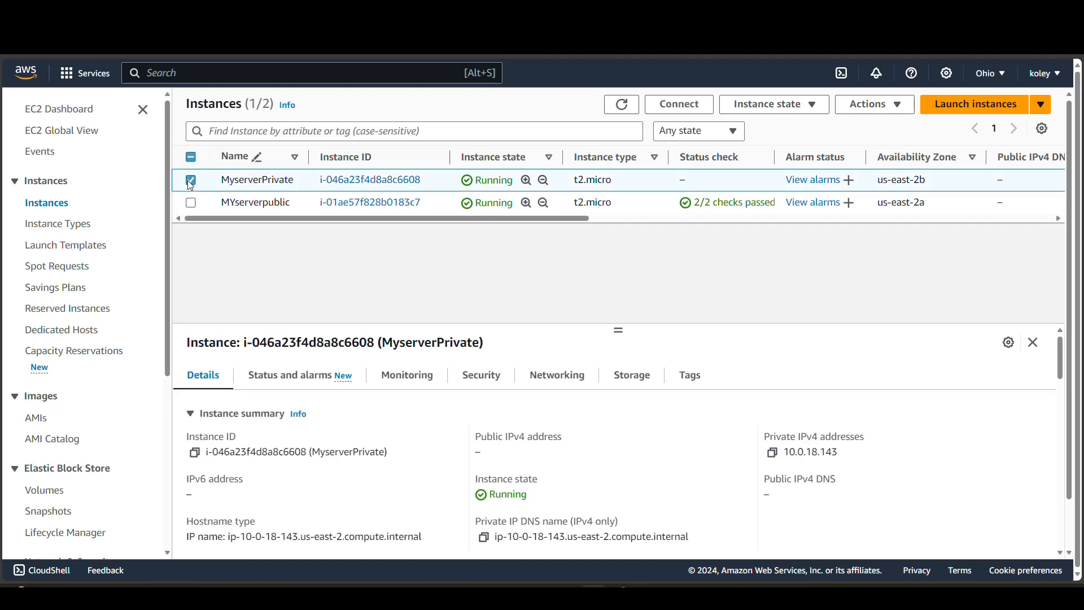
left_click(679, 105)
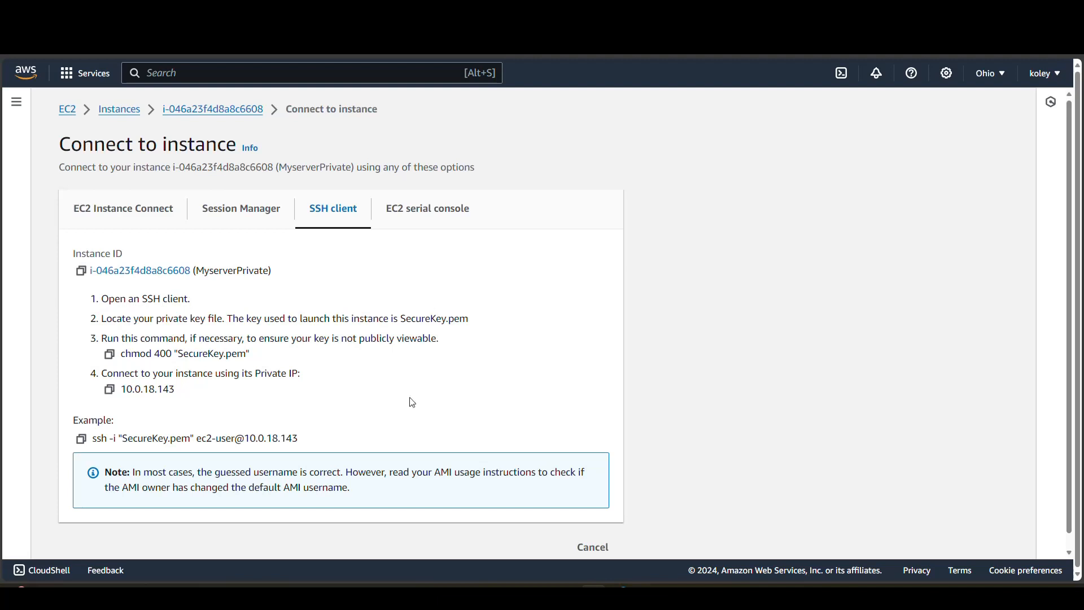
Open Git Bash, place its window beside the connection instructions, and change to the downloads directory.
mouse_move(698, 573)
key("super")
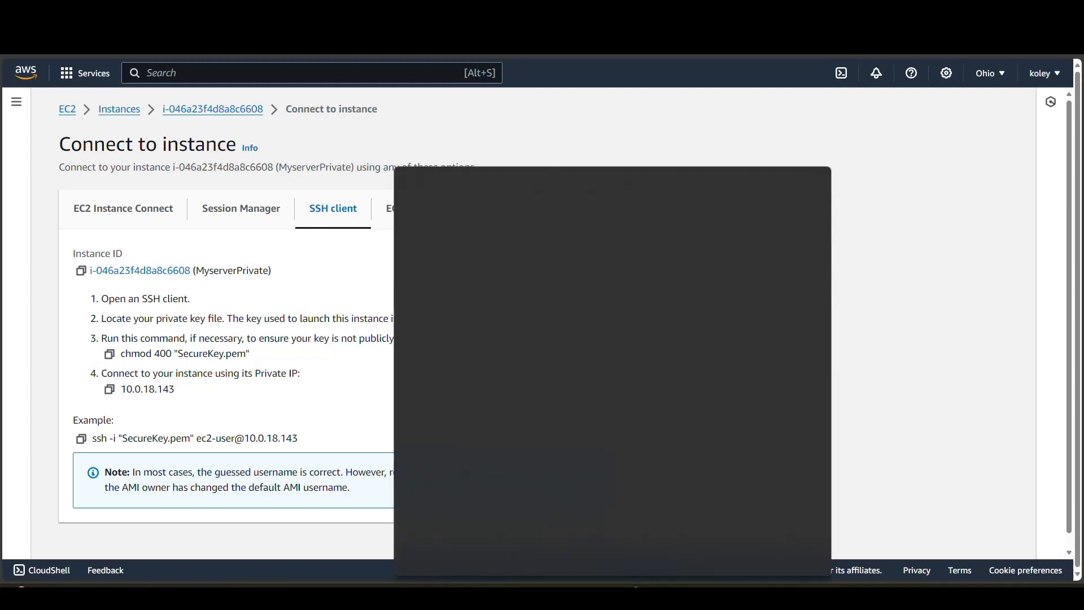
type("git")
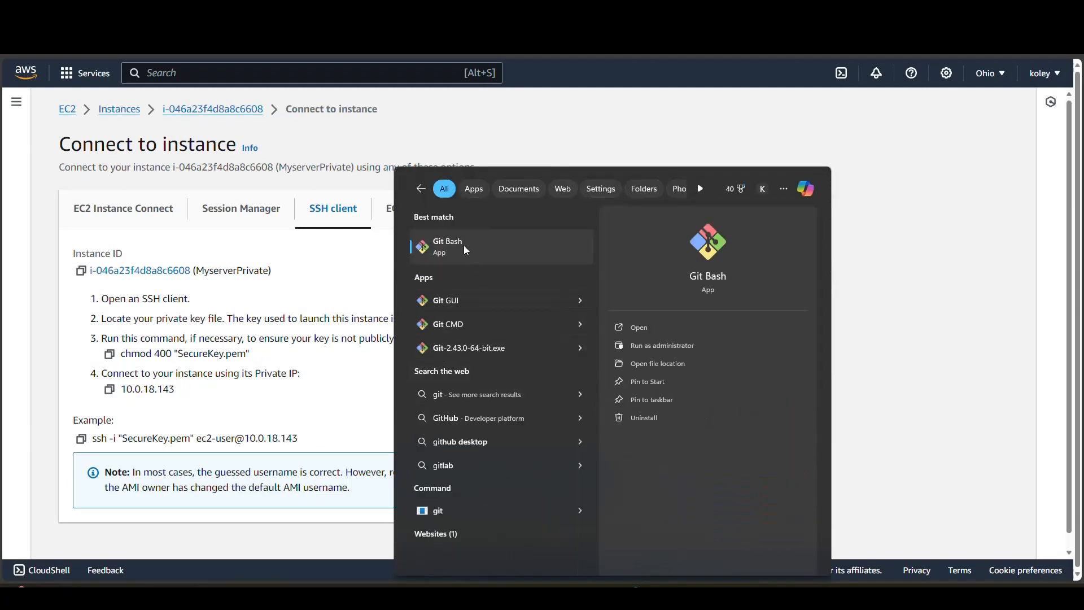
left_click(449, 241)
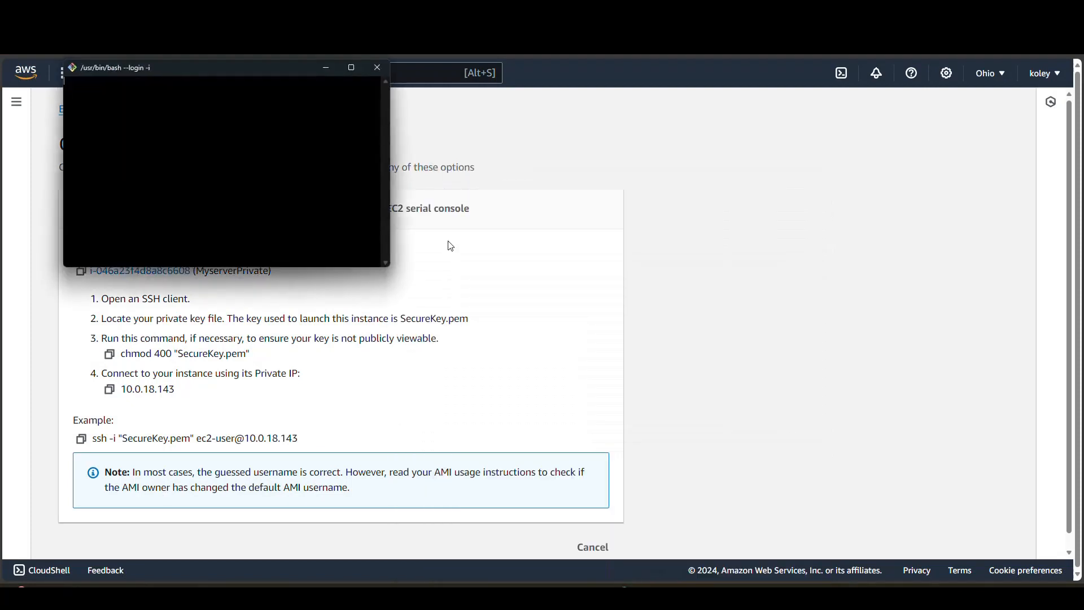
left_click_drag(218, 67, 801, 147)
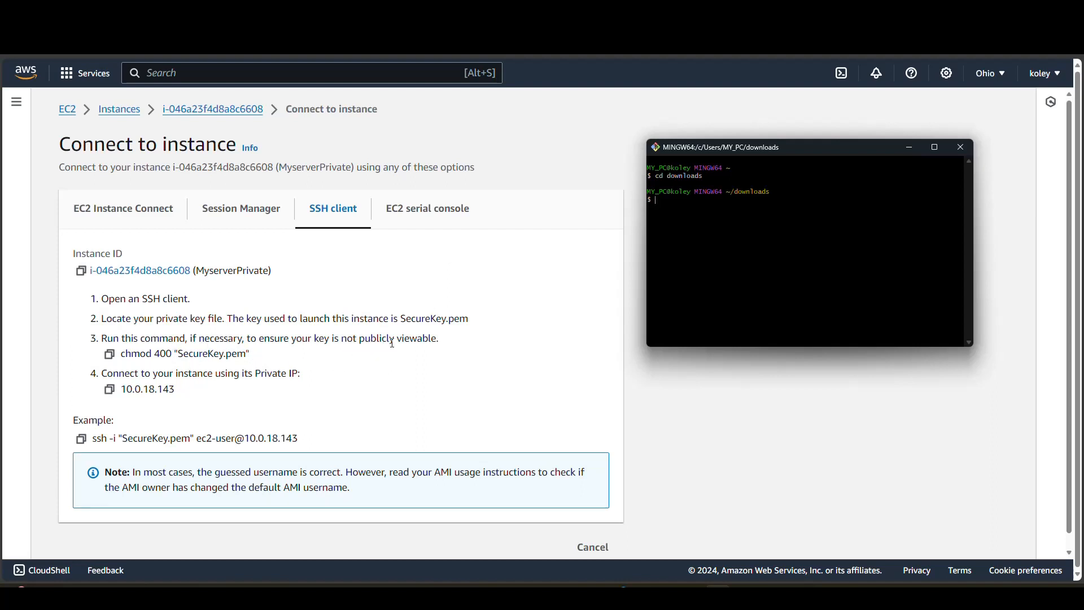
Copy the key permission command from the instructions and run chmod 400 "SecureKey.pem" in Git Bash.
left_click(110, 356)
left_click(110, 356)
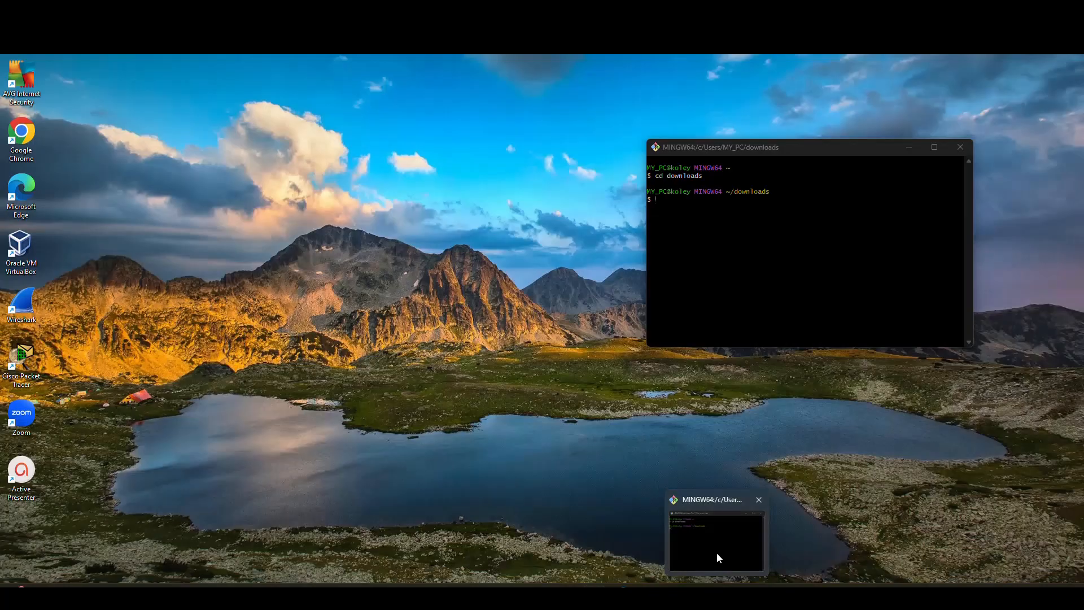
left_click(717, 552)
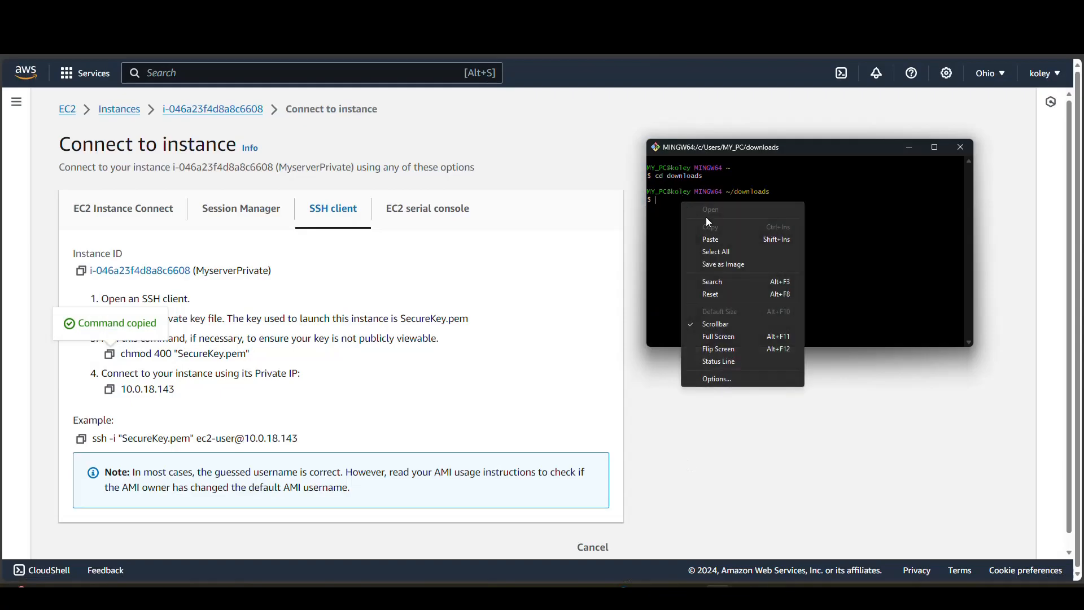
left_click(710, 239)
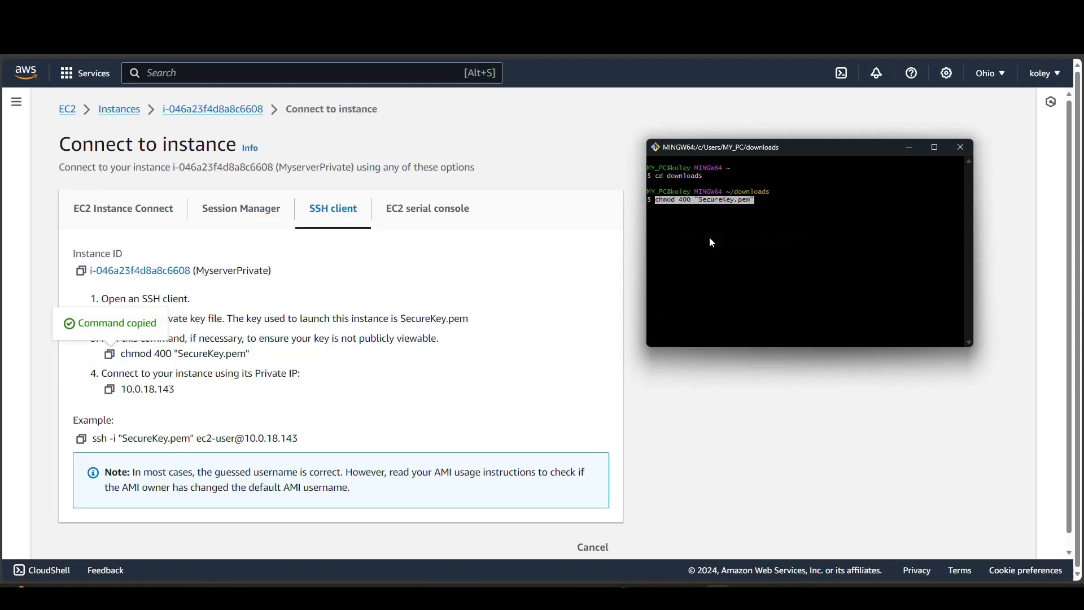
key("Return")
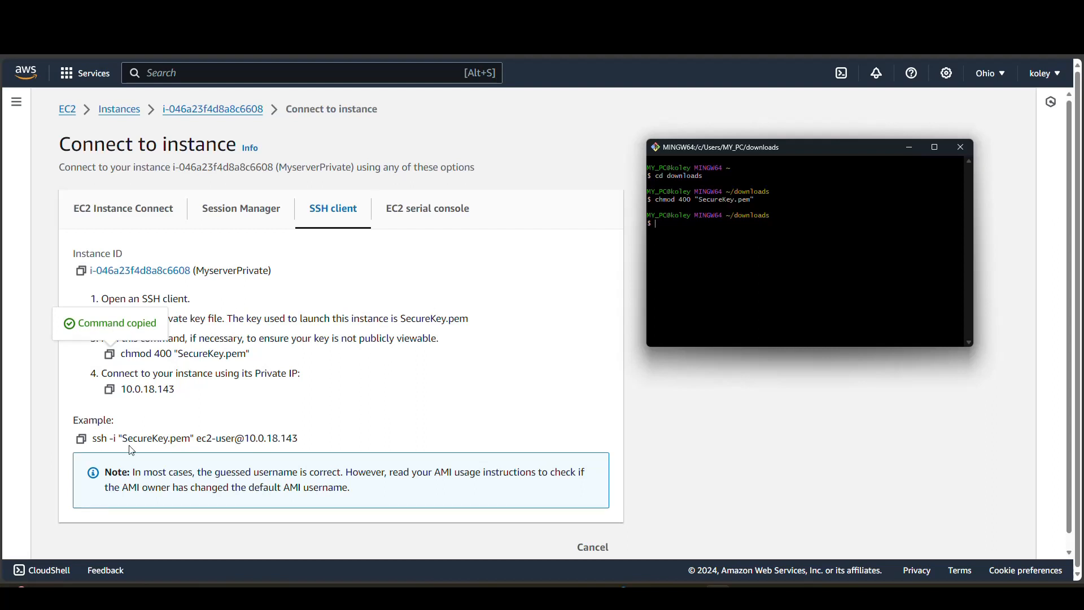
left_click(82, 440)
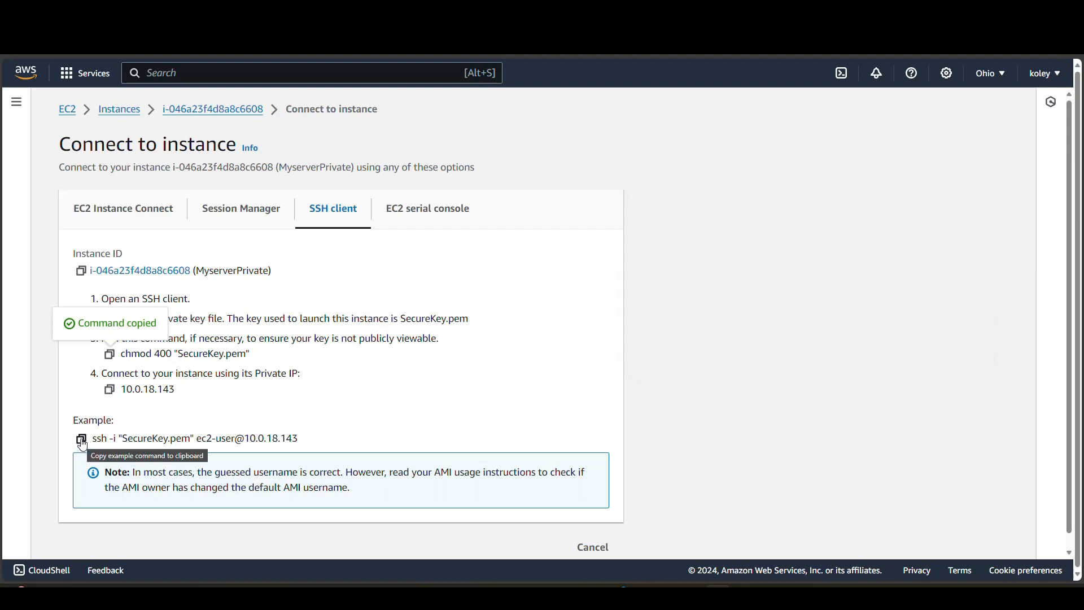
mouse_move(577, 584)
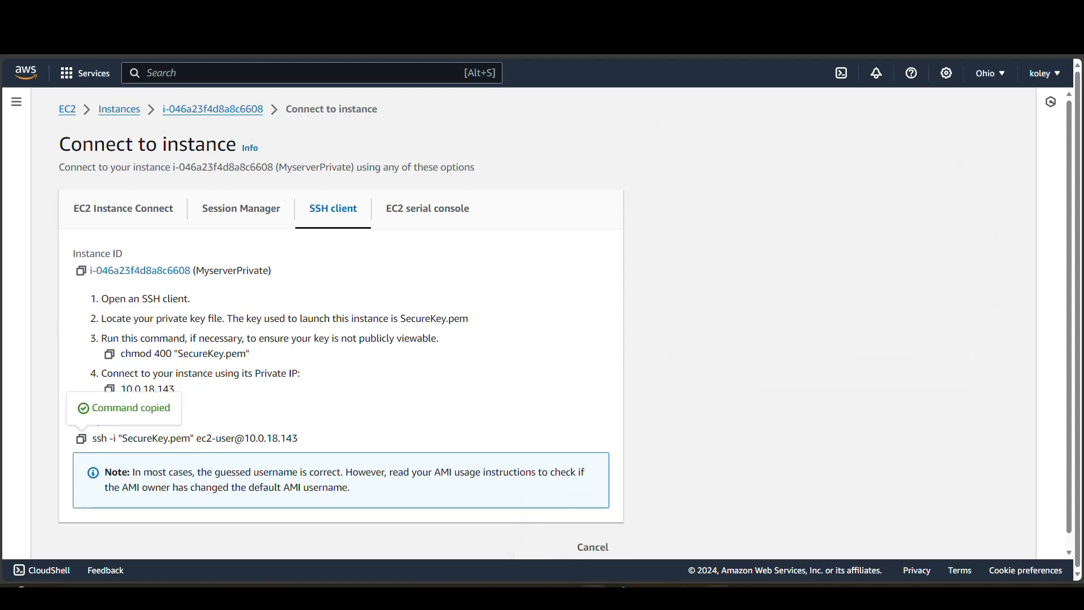
mouse_move(717, 585)
left_click(706, 548)
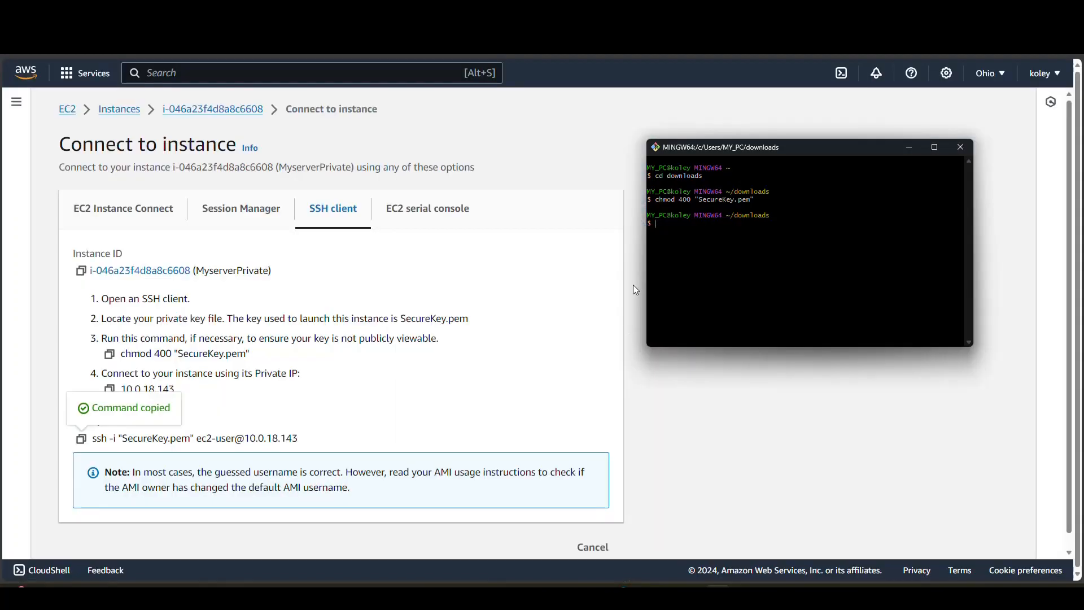
right_click(688, 224)
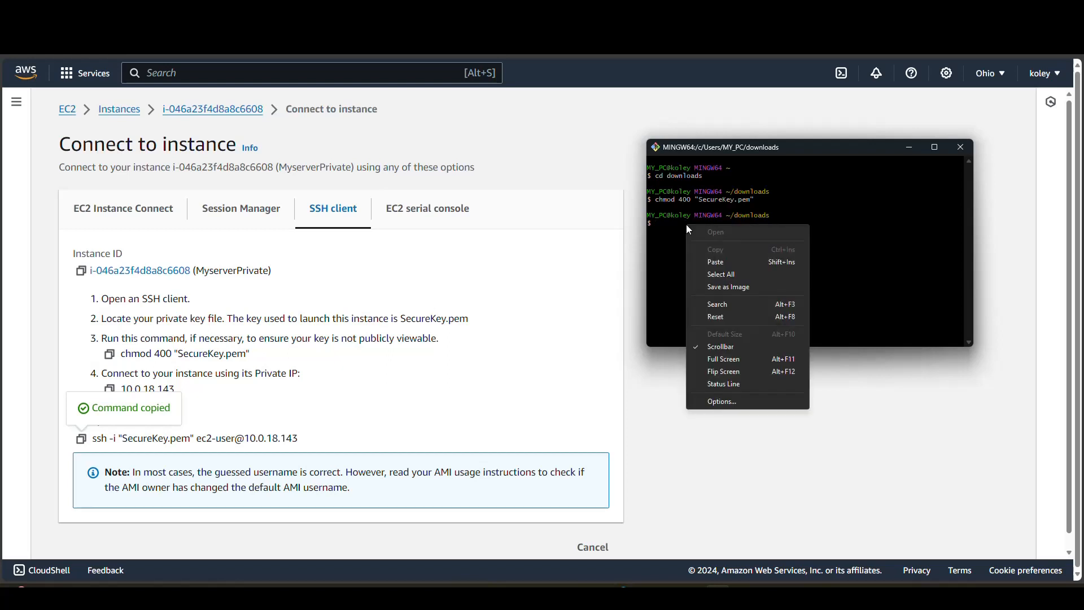
left_click(716, 259)
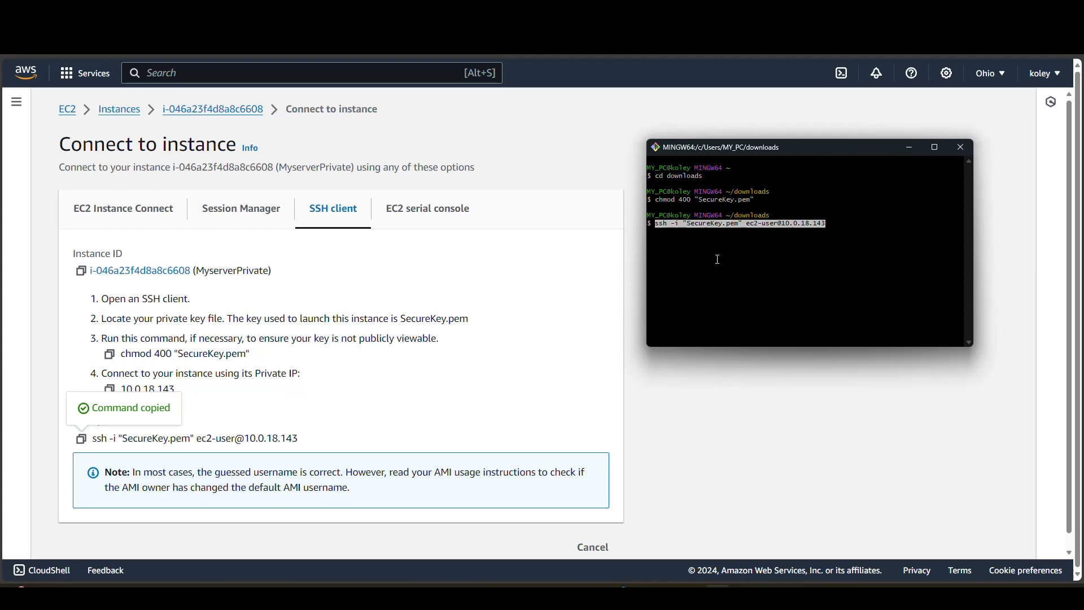
key("Return")
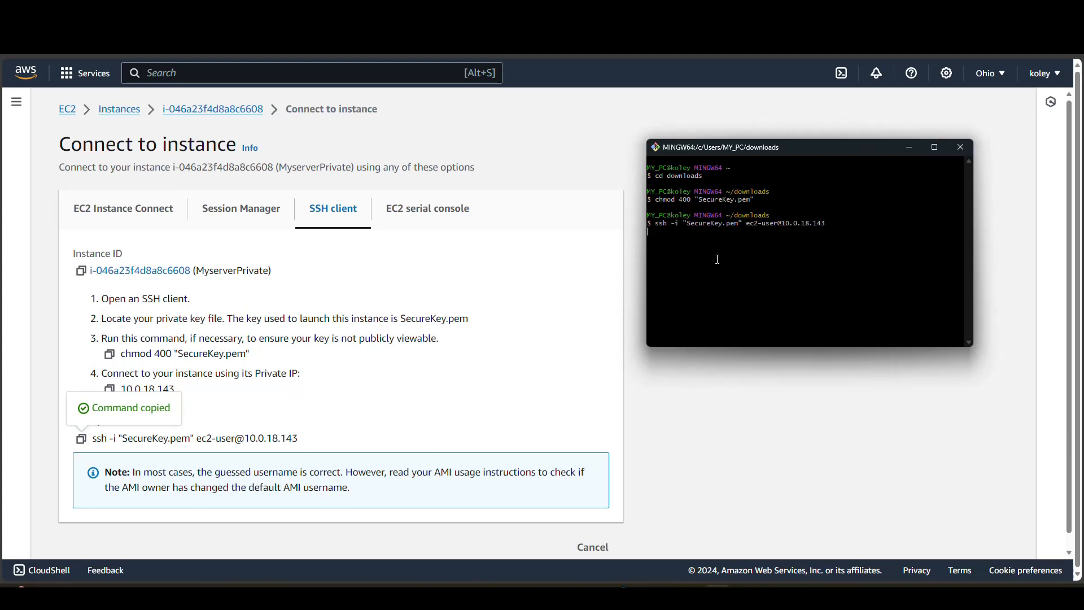
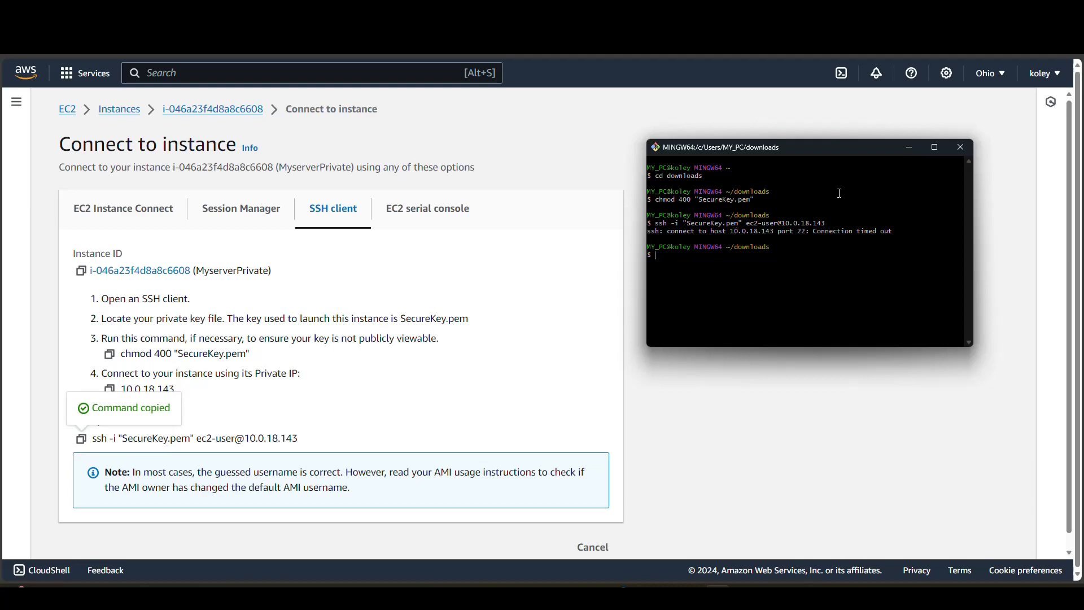
Close the Git Bash window, return to the EC2 instances list, and open the SSH client connection instructions for MYserverpublic.
left_click(961, 148)
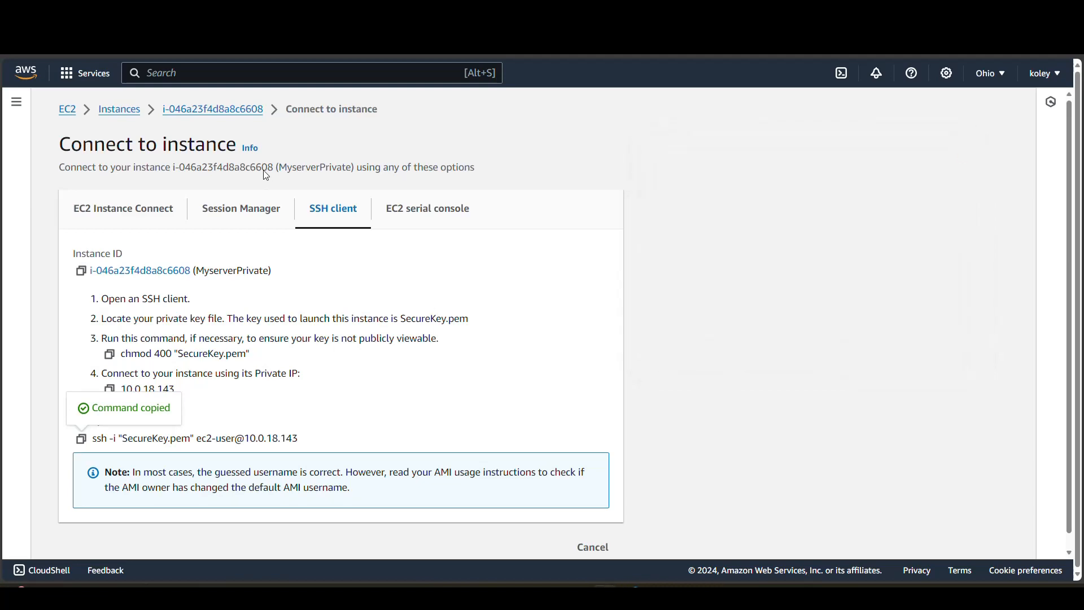
left_click(69, 117)
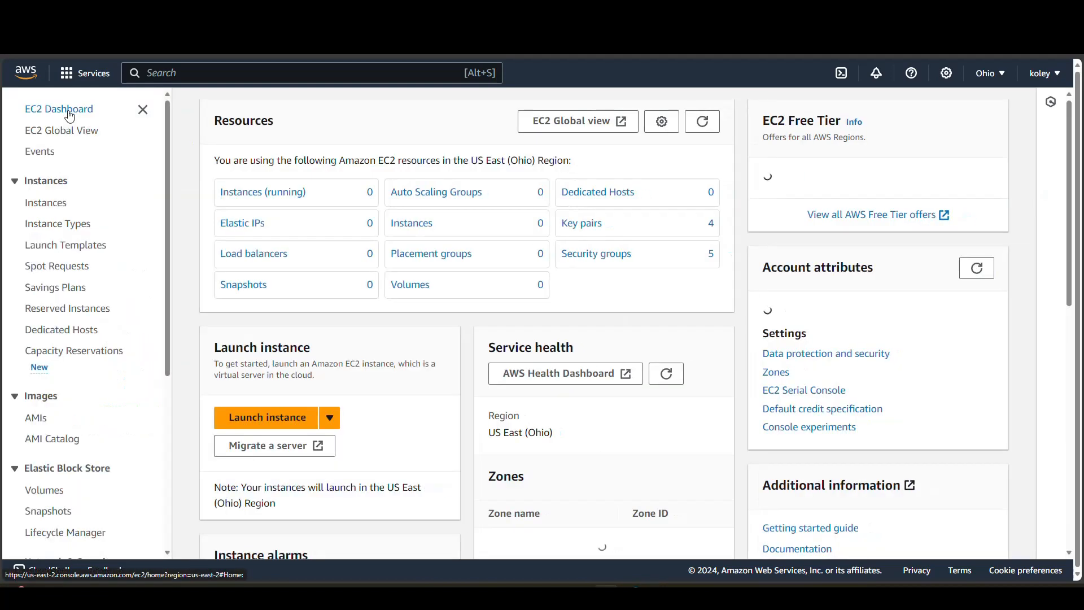
left_click(45, 207)
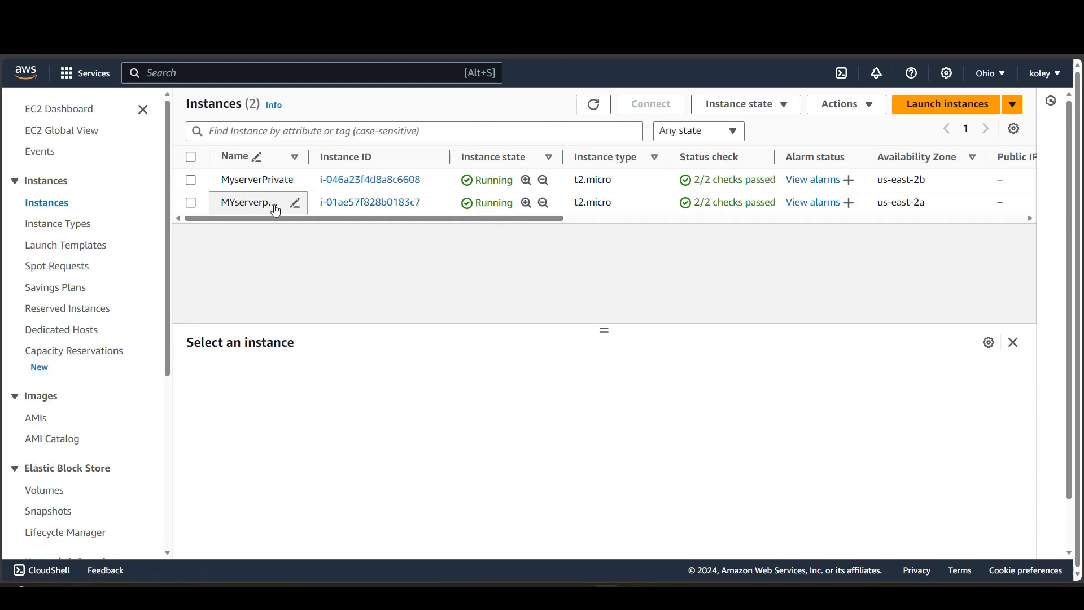
left_click(191, 203)
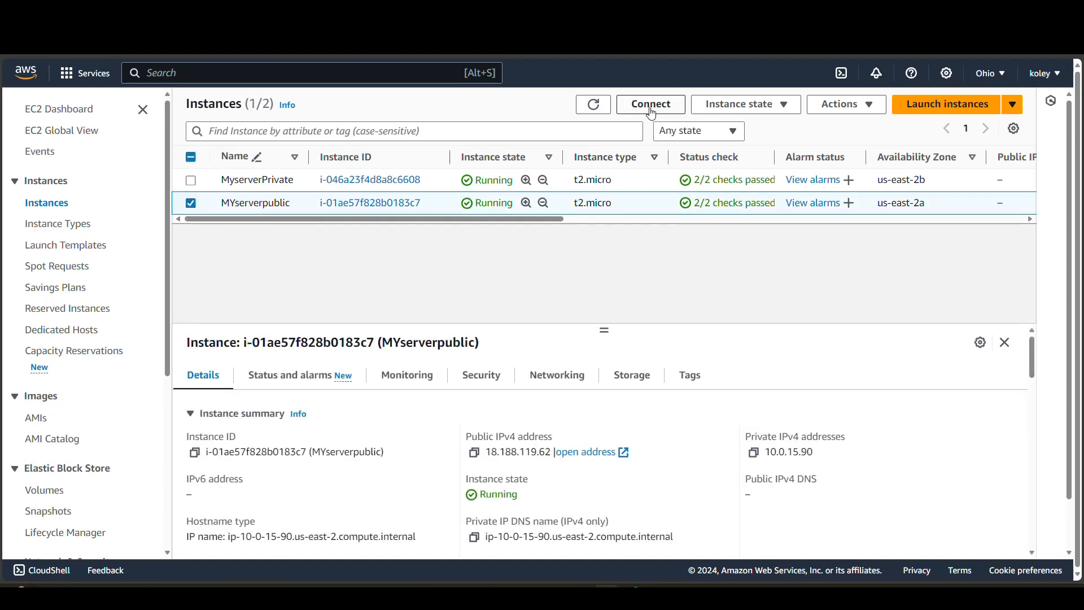
left_click(649, 106)
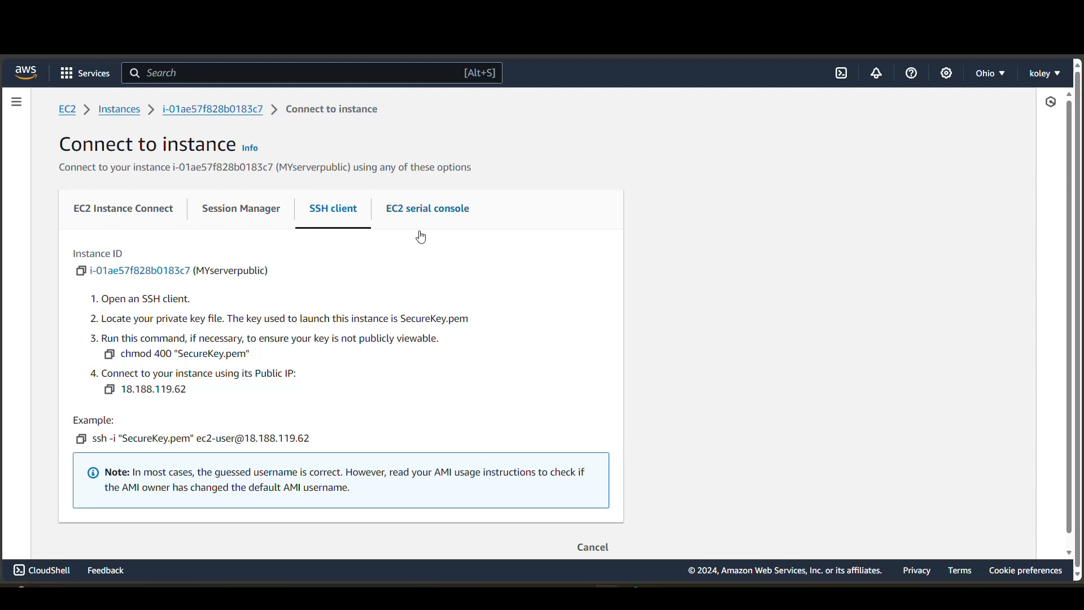
Open a new Git Bash window, place it beside the MYserverpublic instructions, and change to the downloads directory.
key("super+s")
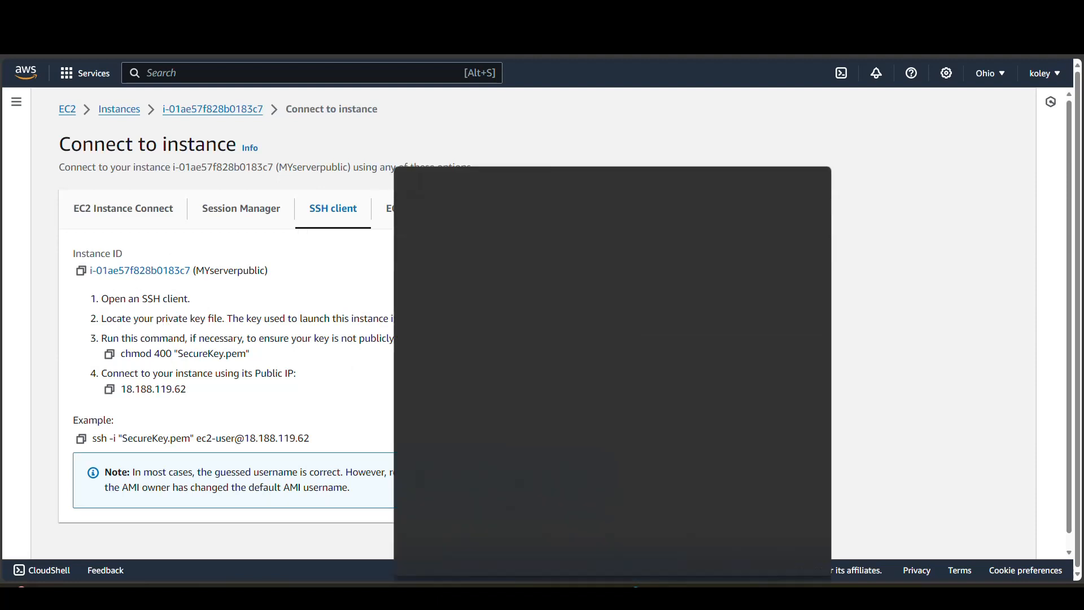
left_click(446, 214)
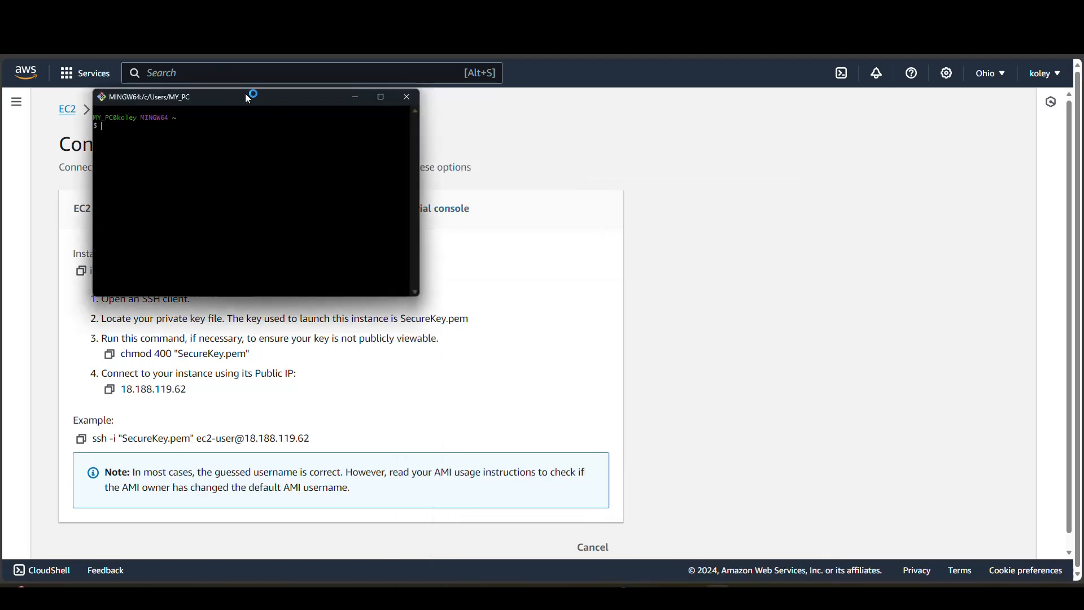
left_click_drag(246, 96, 864, 138)
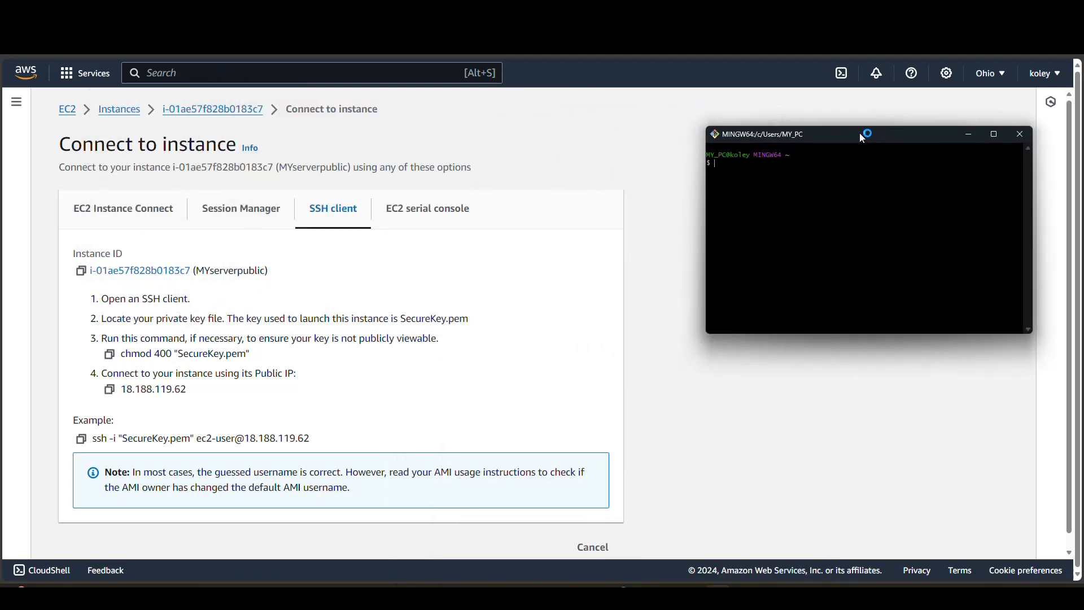
type("cd downloads")
key("Return")
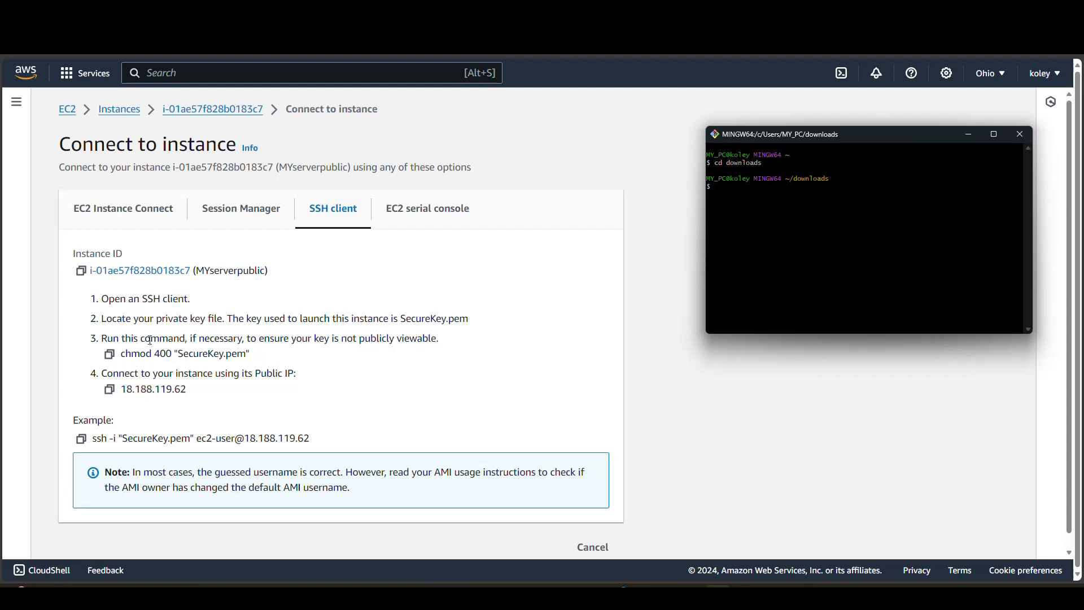
Copy the key permission command from the MYserverpublic instructions and run chmod 400 "SecureKey.pem" in Git Bash.
left_click(110, 355)
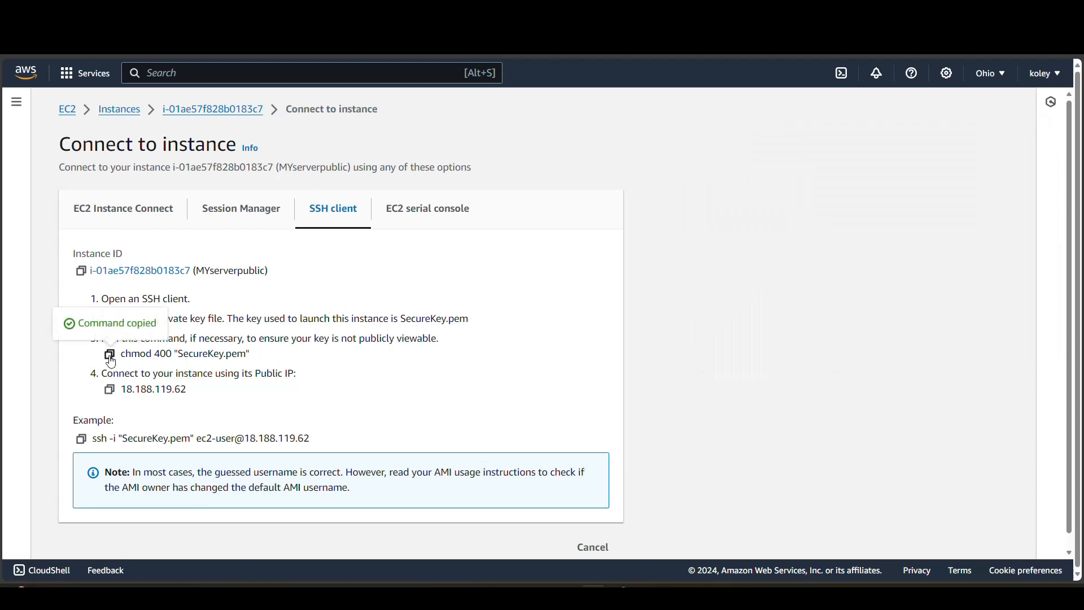
mouse_move(725, 585)
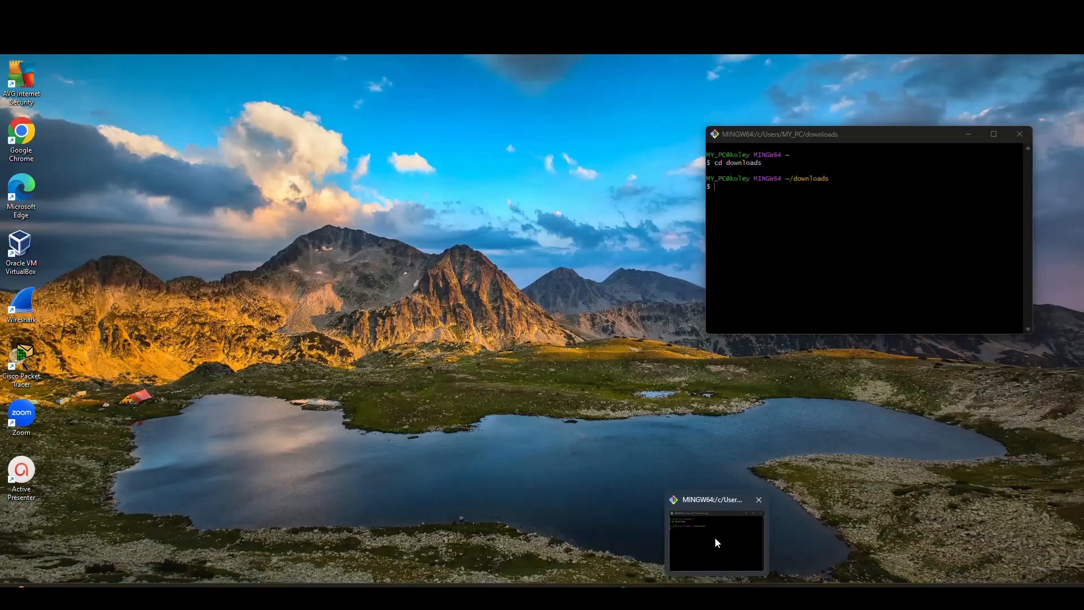
left_click(716, 539)
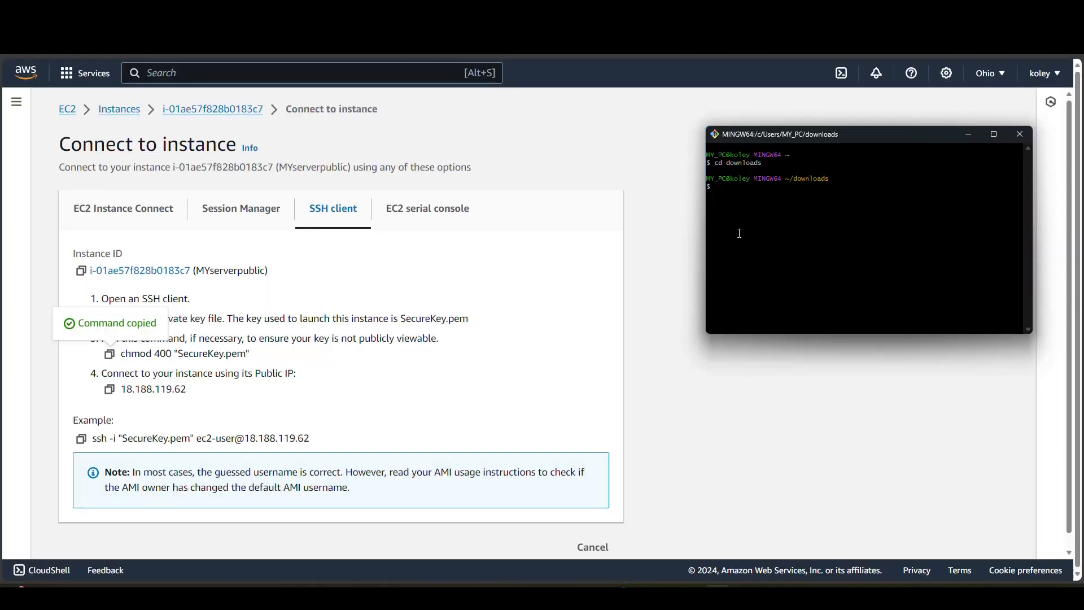
right_click(731, 186)
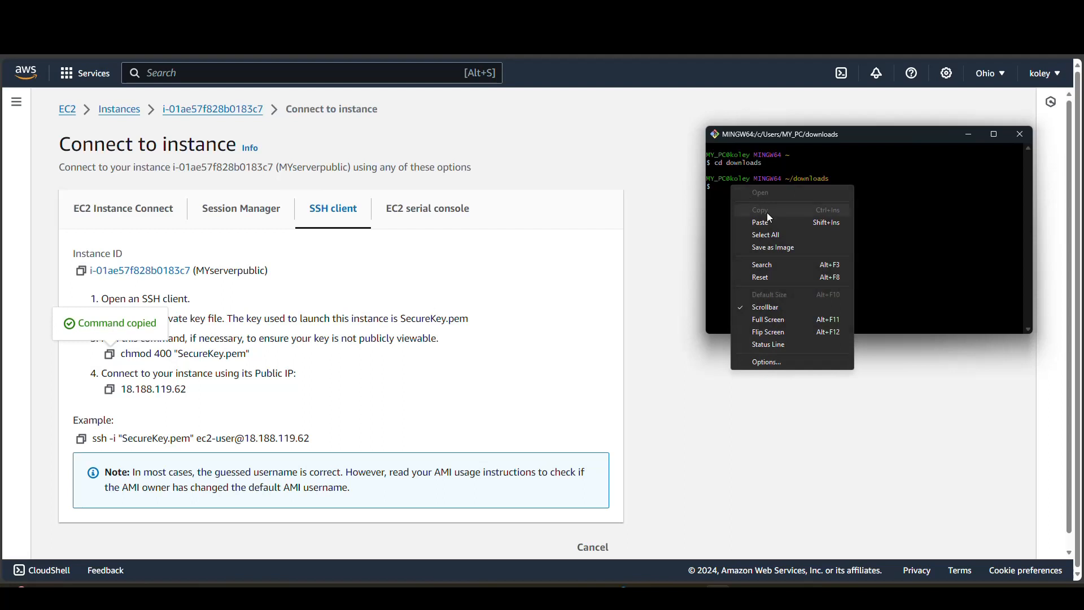
left_click(754, 223)
key("Return")
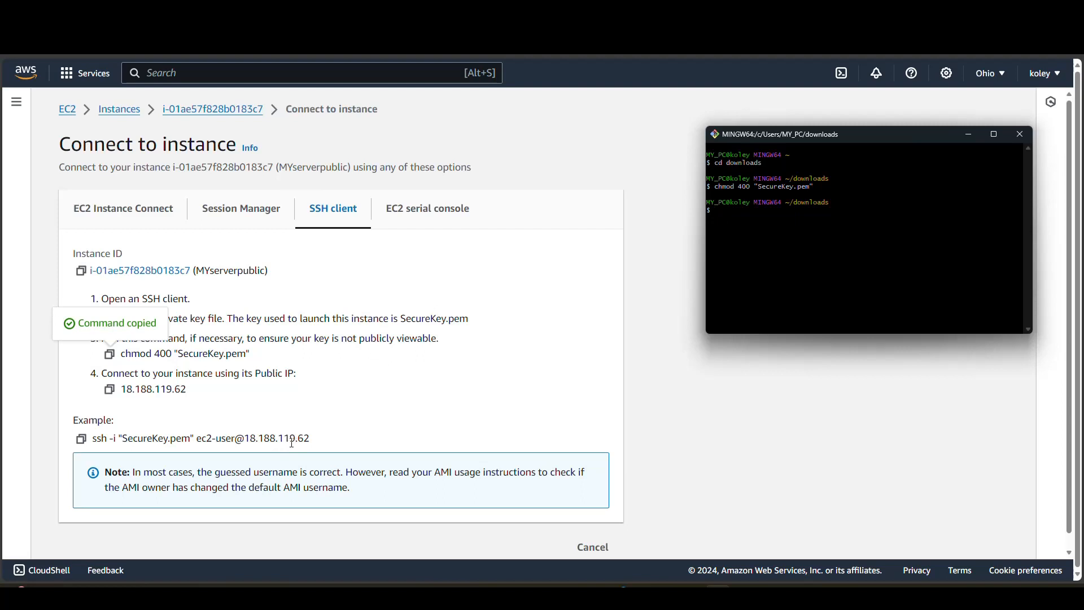
left_click(81, 440)
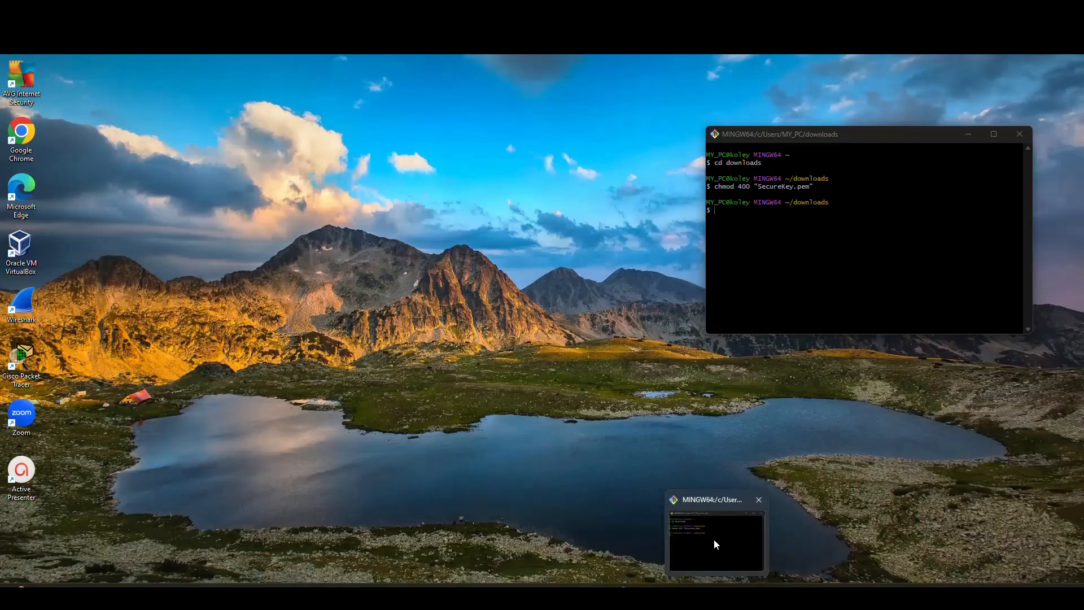
left_click(713, 538)
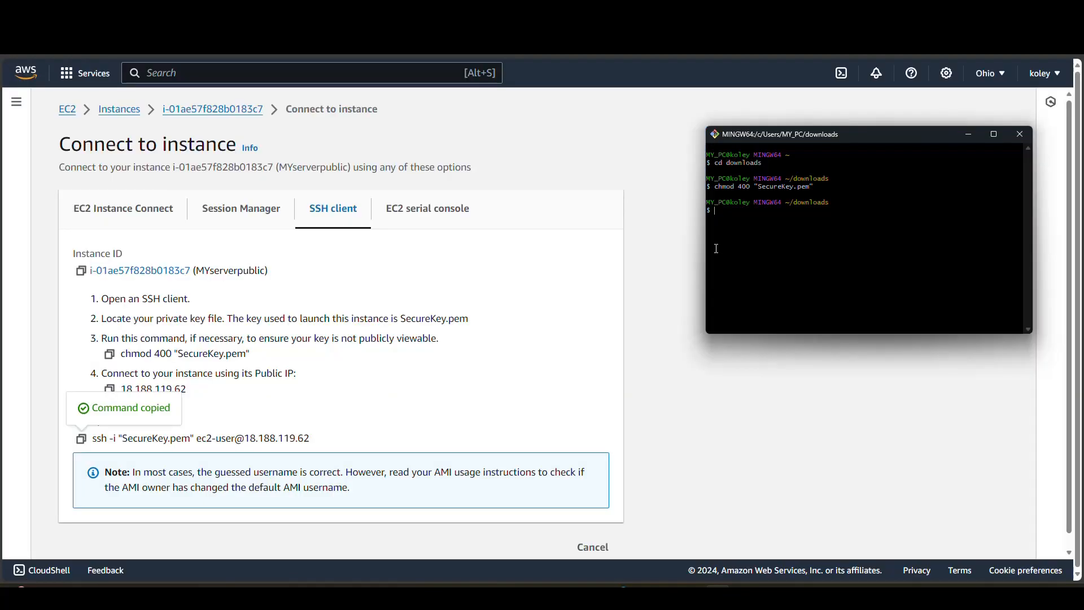
right_click(728, 219)
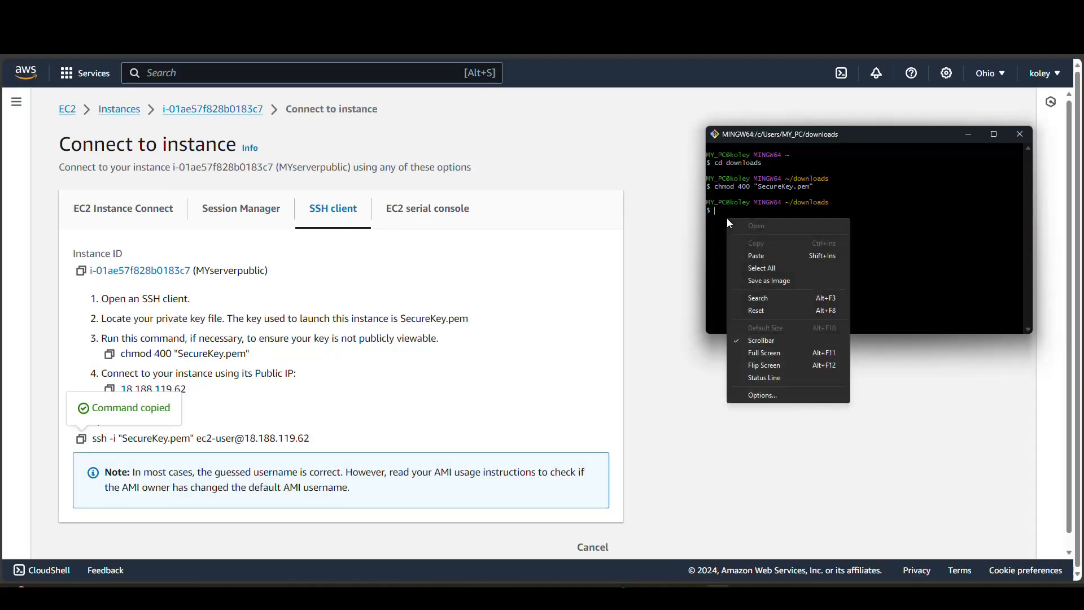
left_click(758, 259)
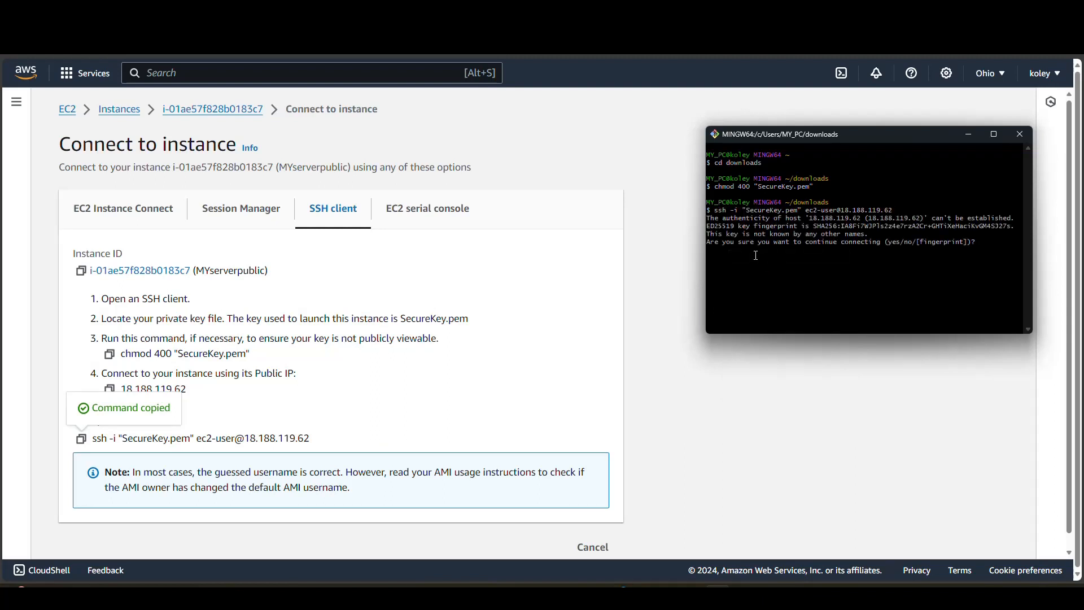
type("yes")
key("Return")
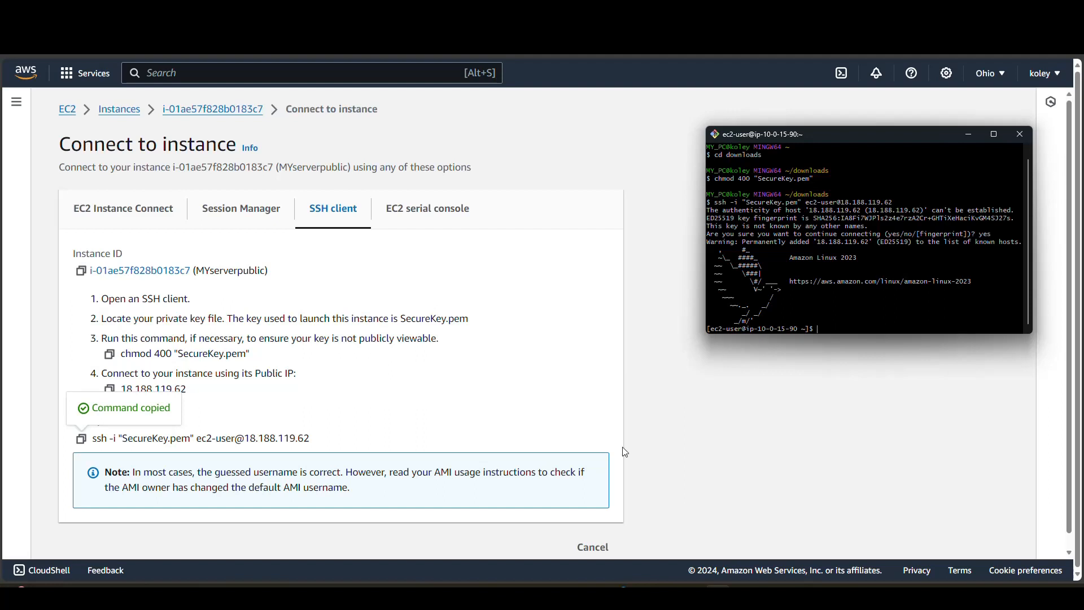
left_click(911, 594)
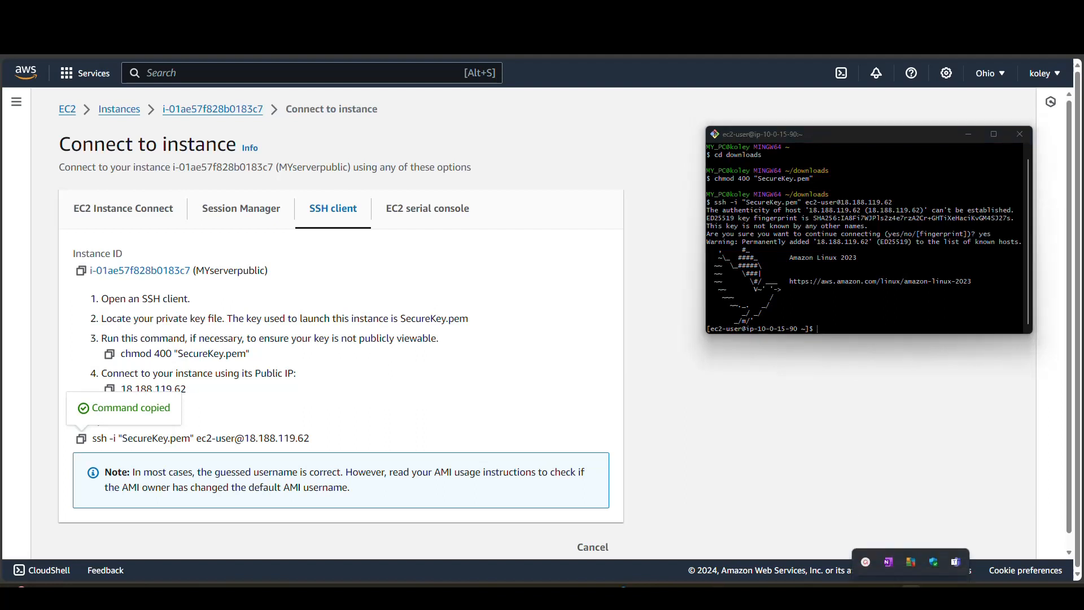
left_click(867, 563)
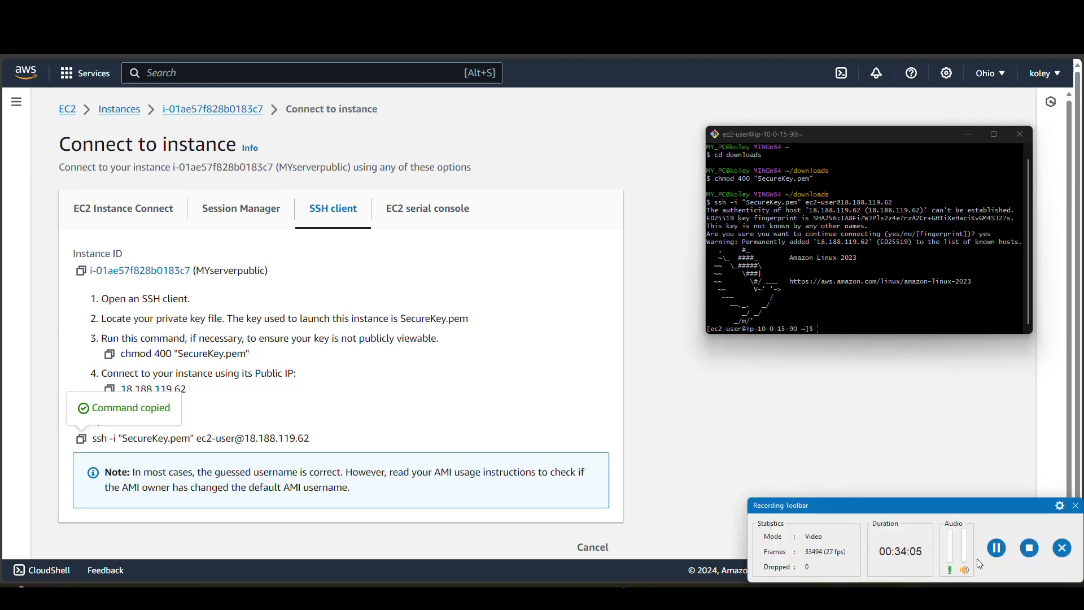